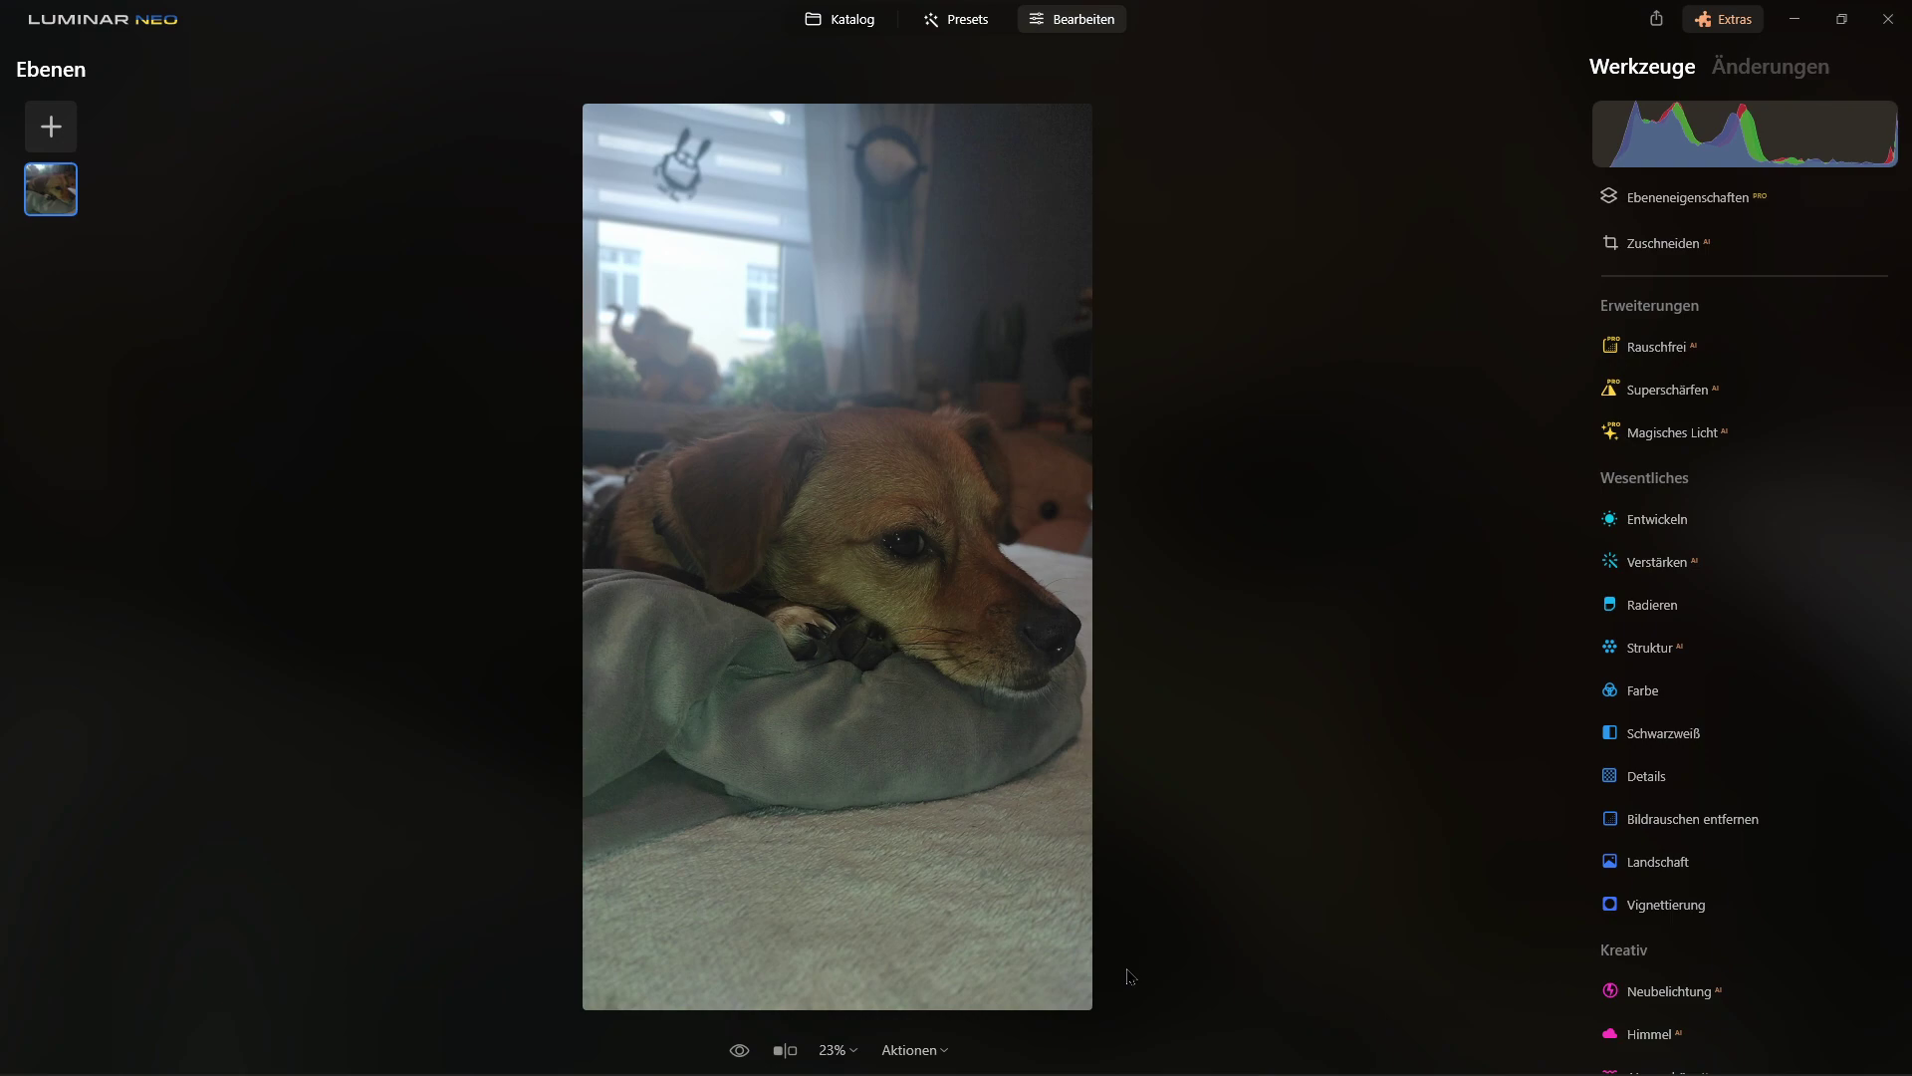
- Start cropping the dog photo with a 16:9 crop frame
left_click(1647, 259)
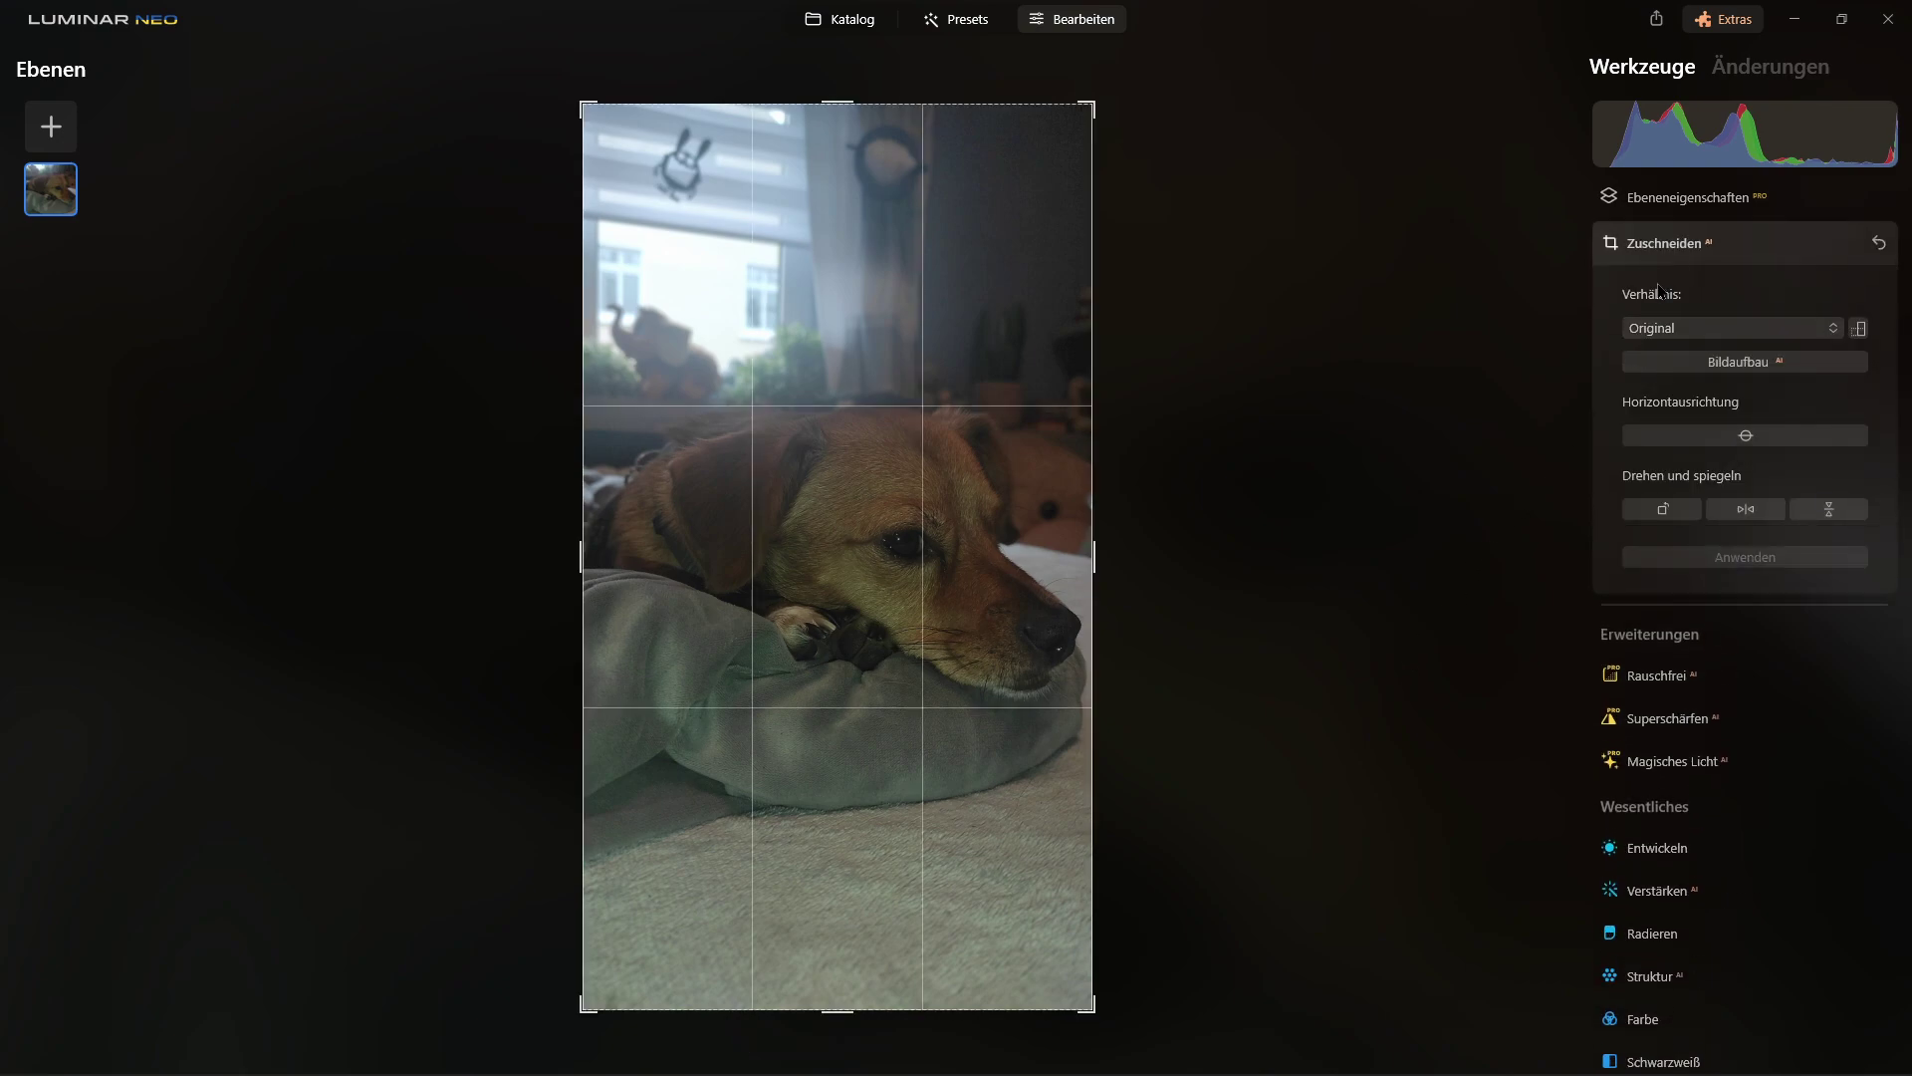
left_click(1658, 362)
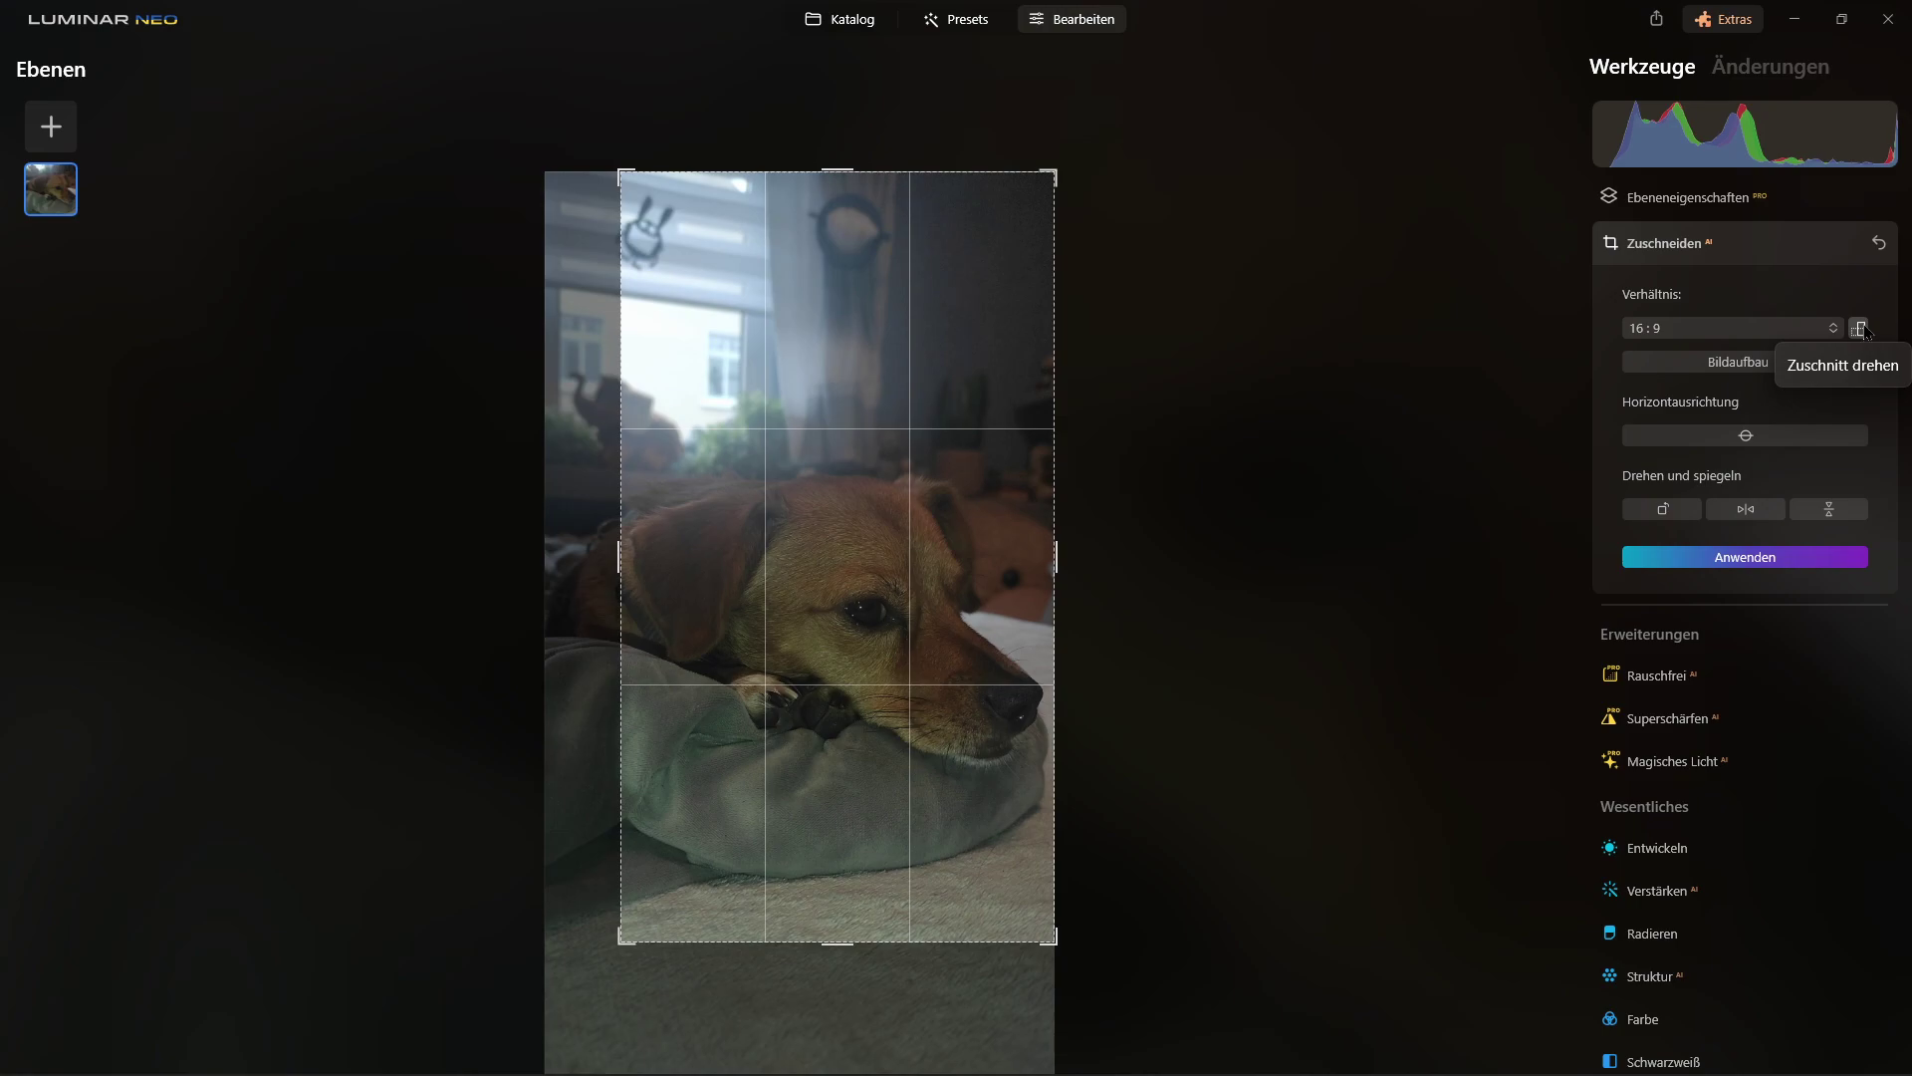
- Switch the crop to Frei, frame the dog and pillow without the window, and apply
left_click(1782, 329)
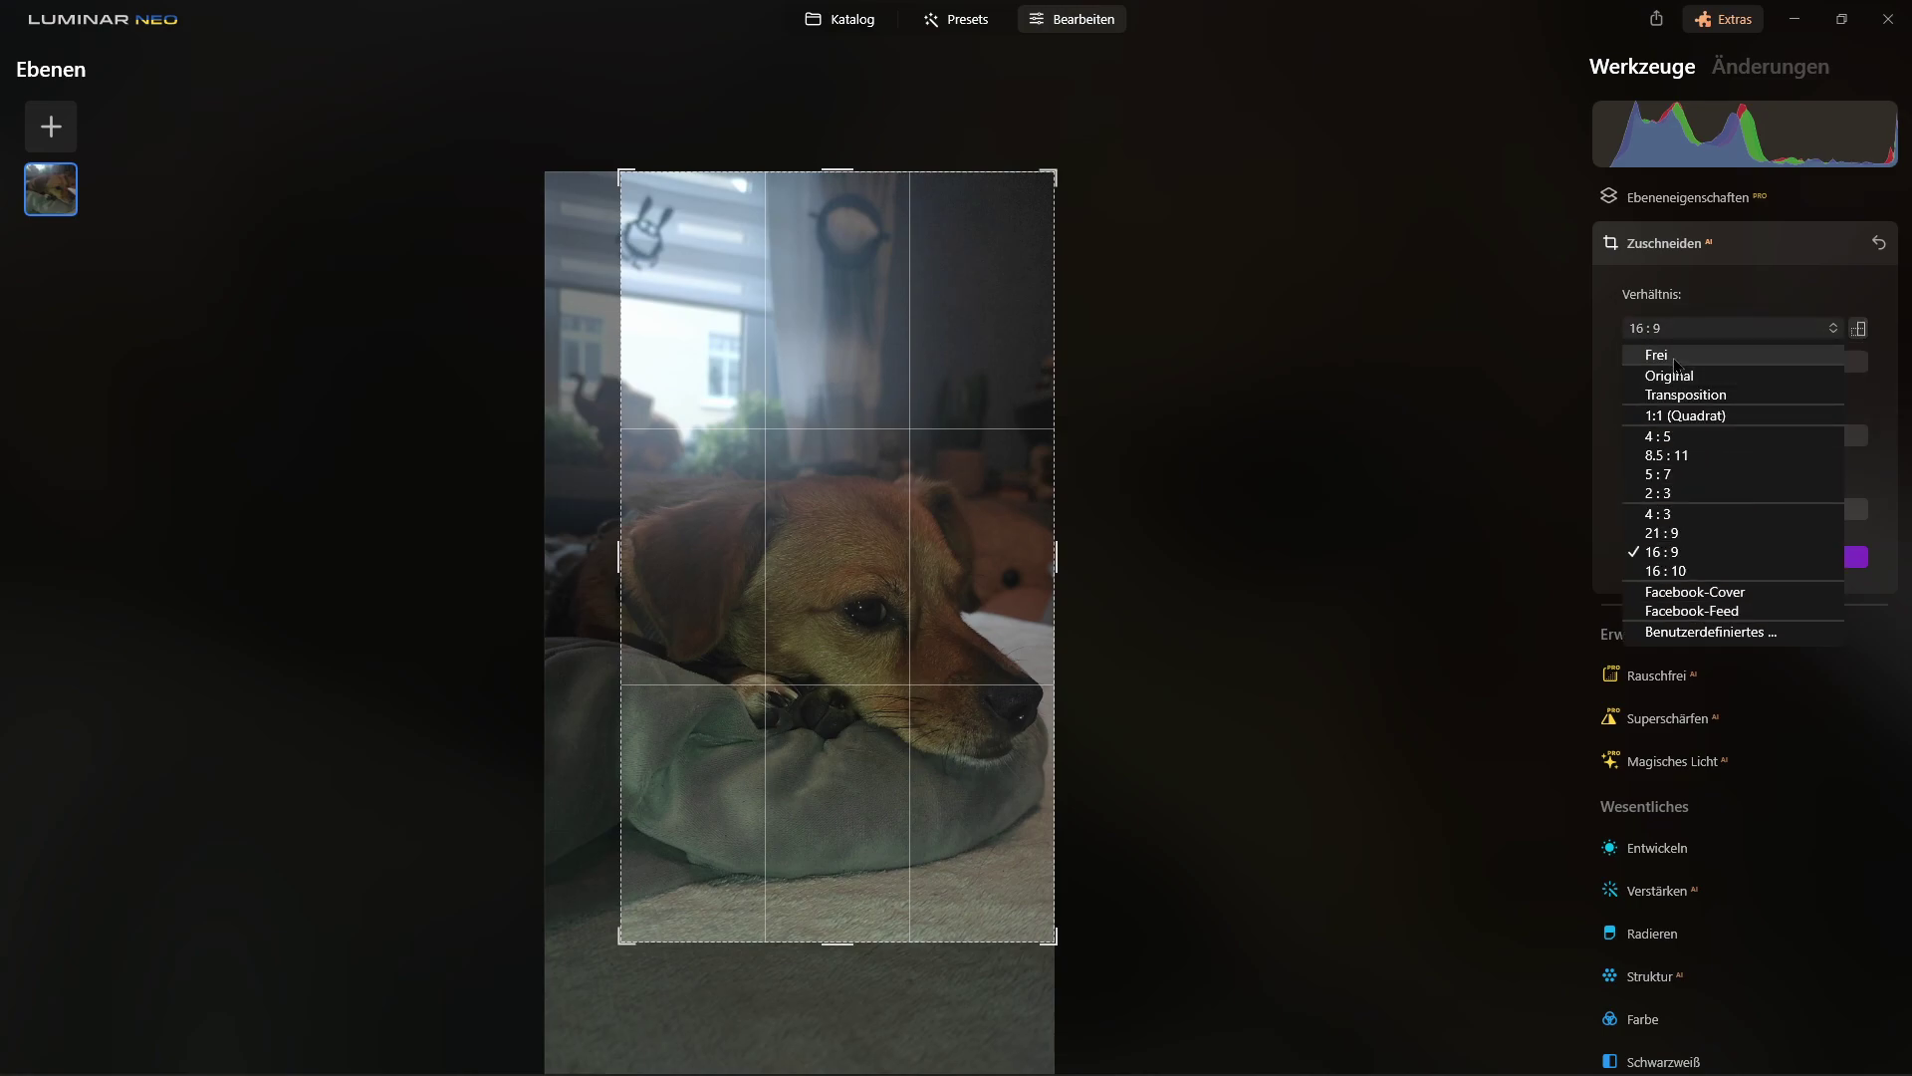
left_click(1676, 356)
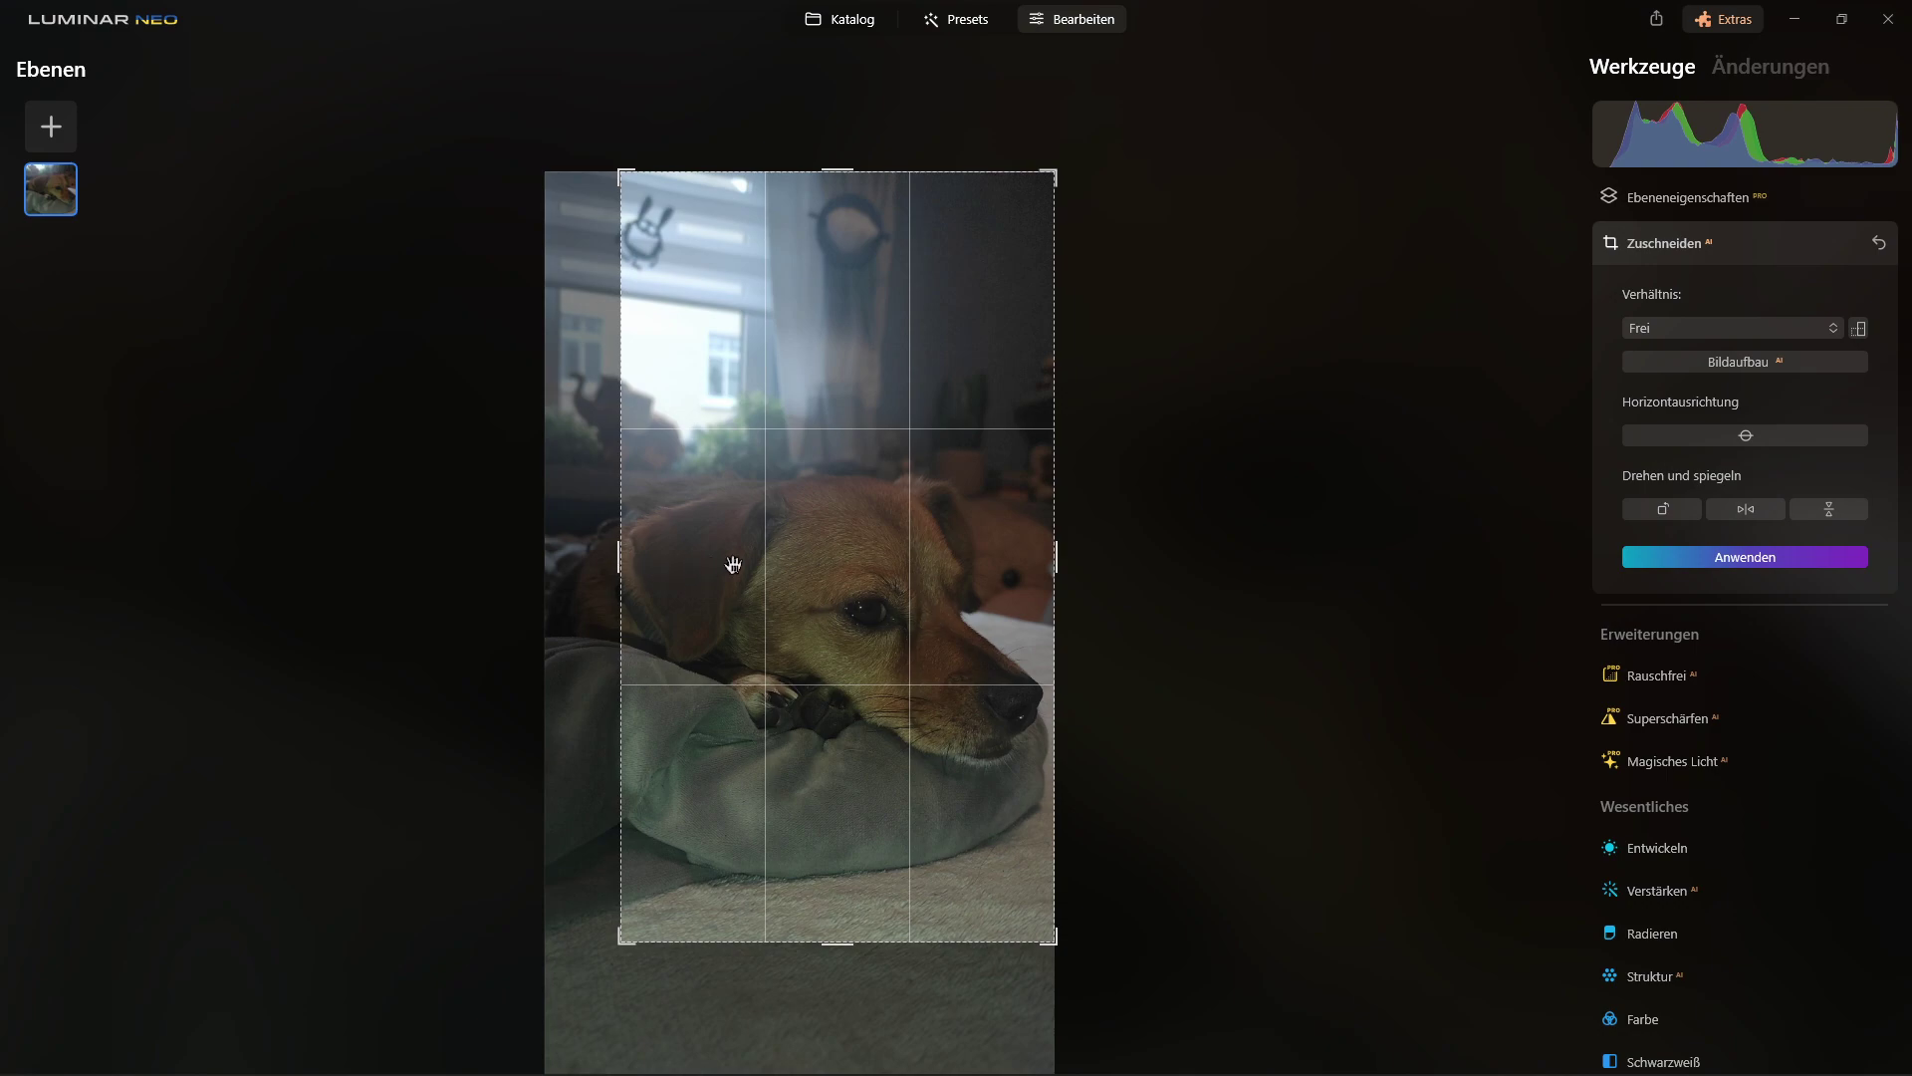
mouse_move(733, 566)
left_mouse_down()
mouse_move(766, 488)
mouse_move(741, 481)
left_mouse_up()
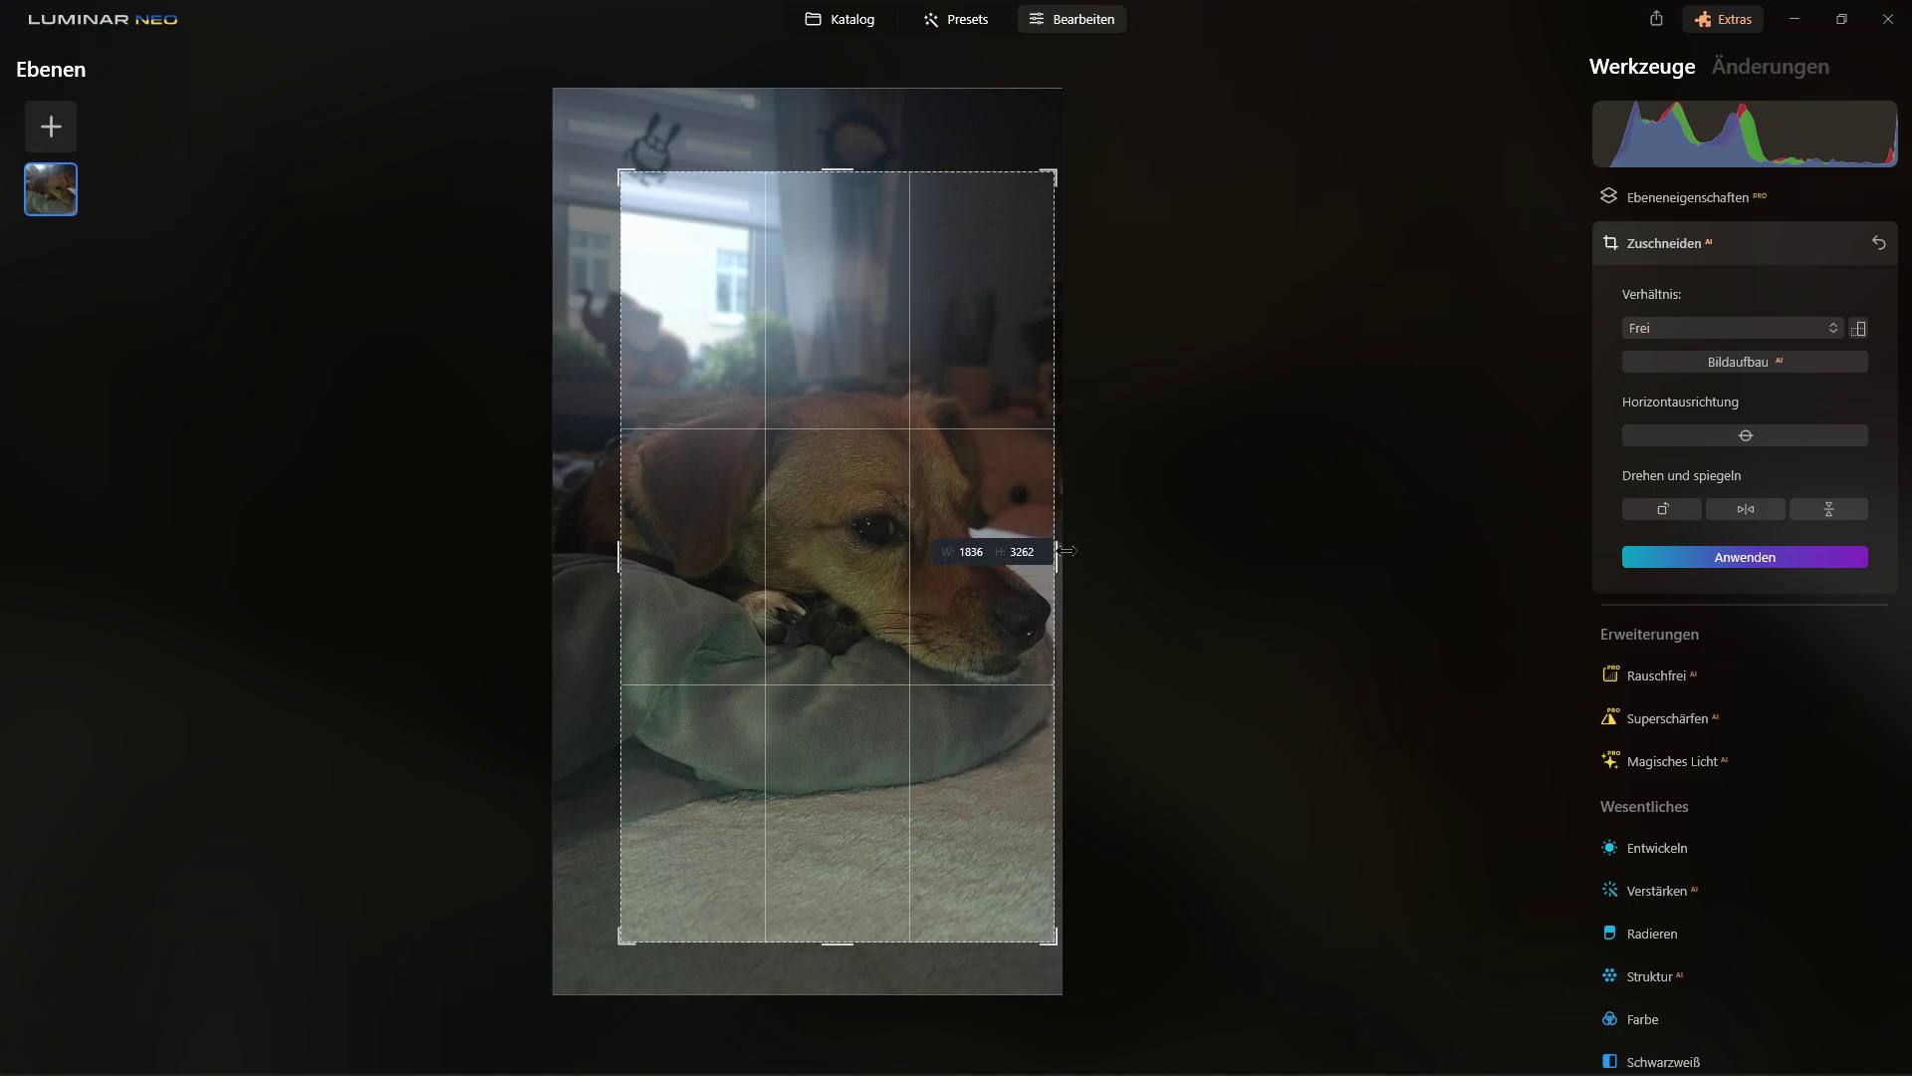
left_click_drag(1057, 553, 1078, 554)
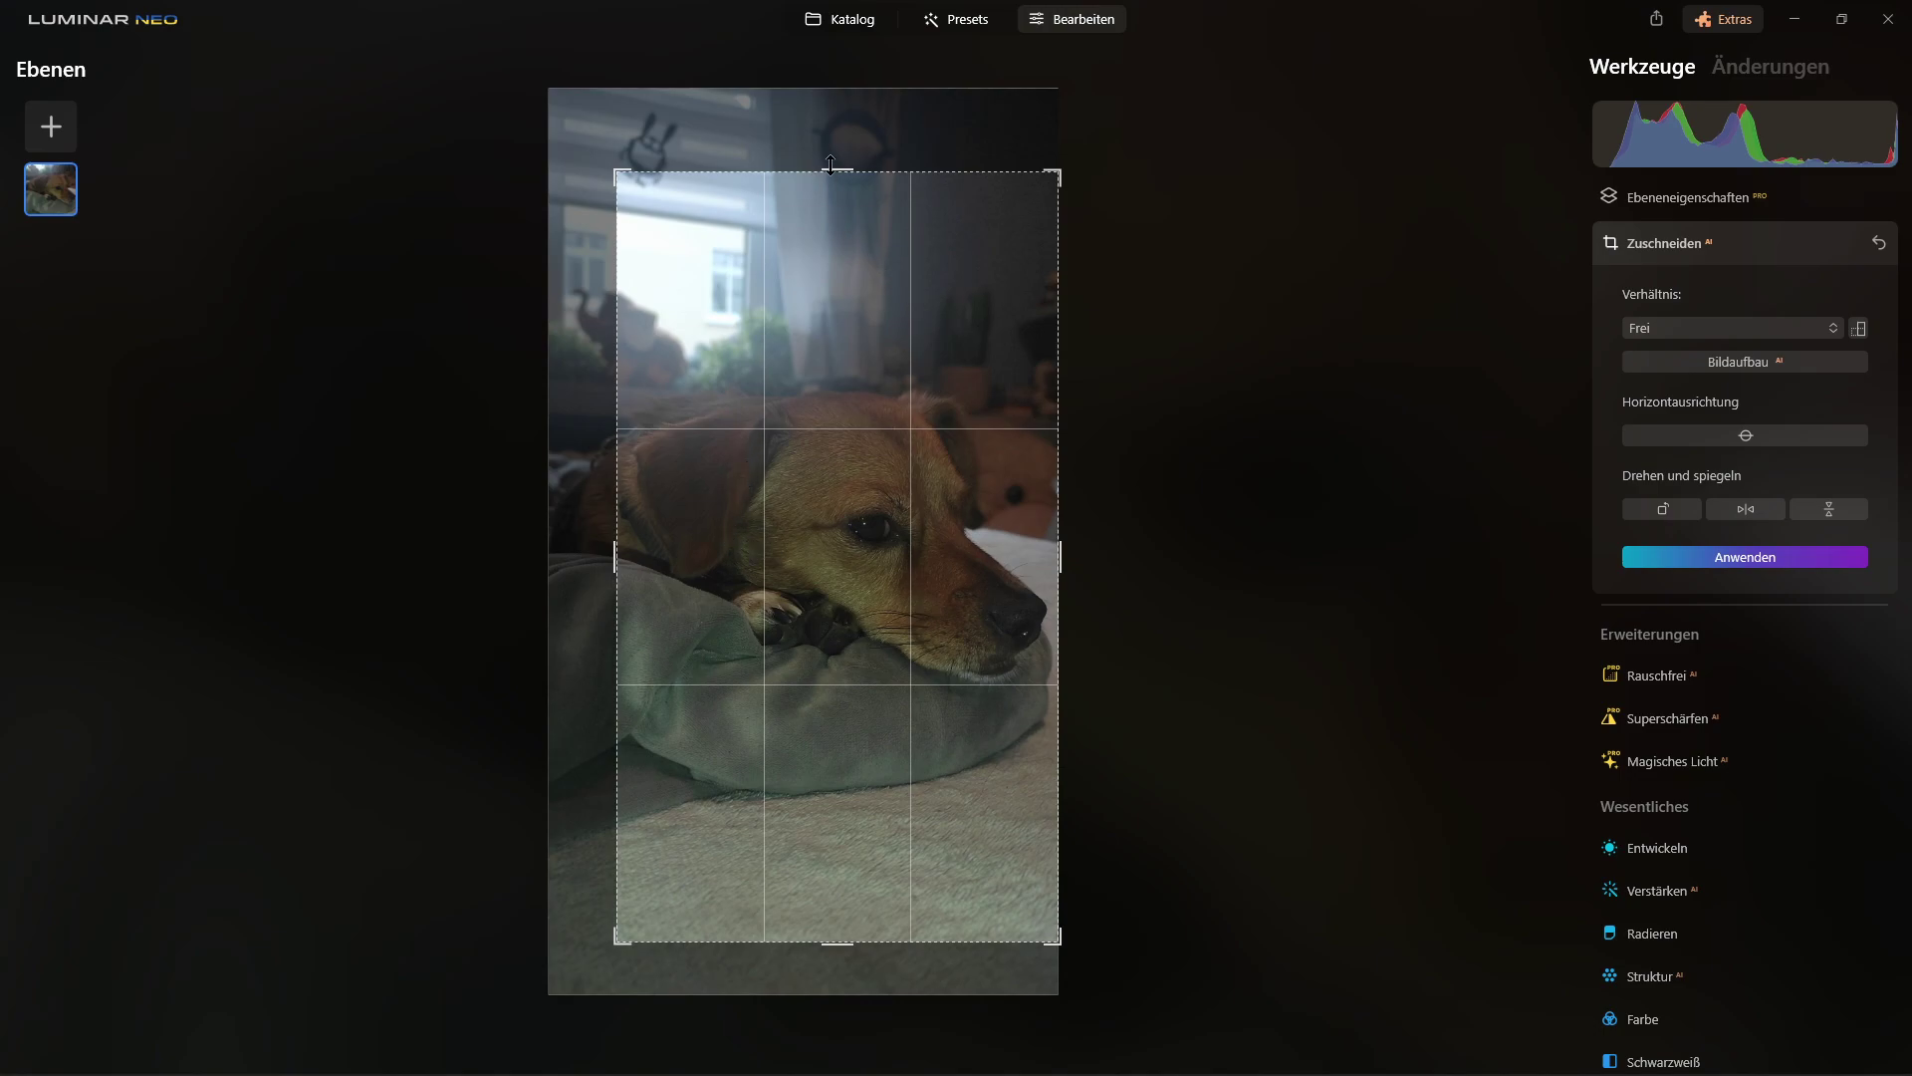
left_click_drag(829, 170, 828, 263)
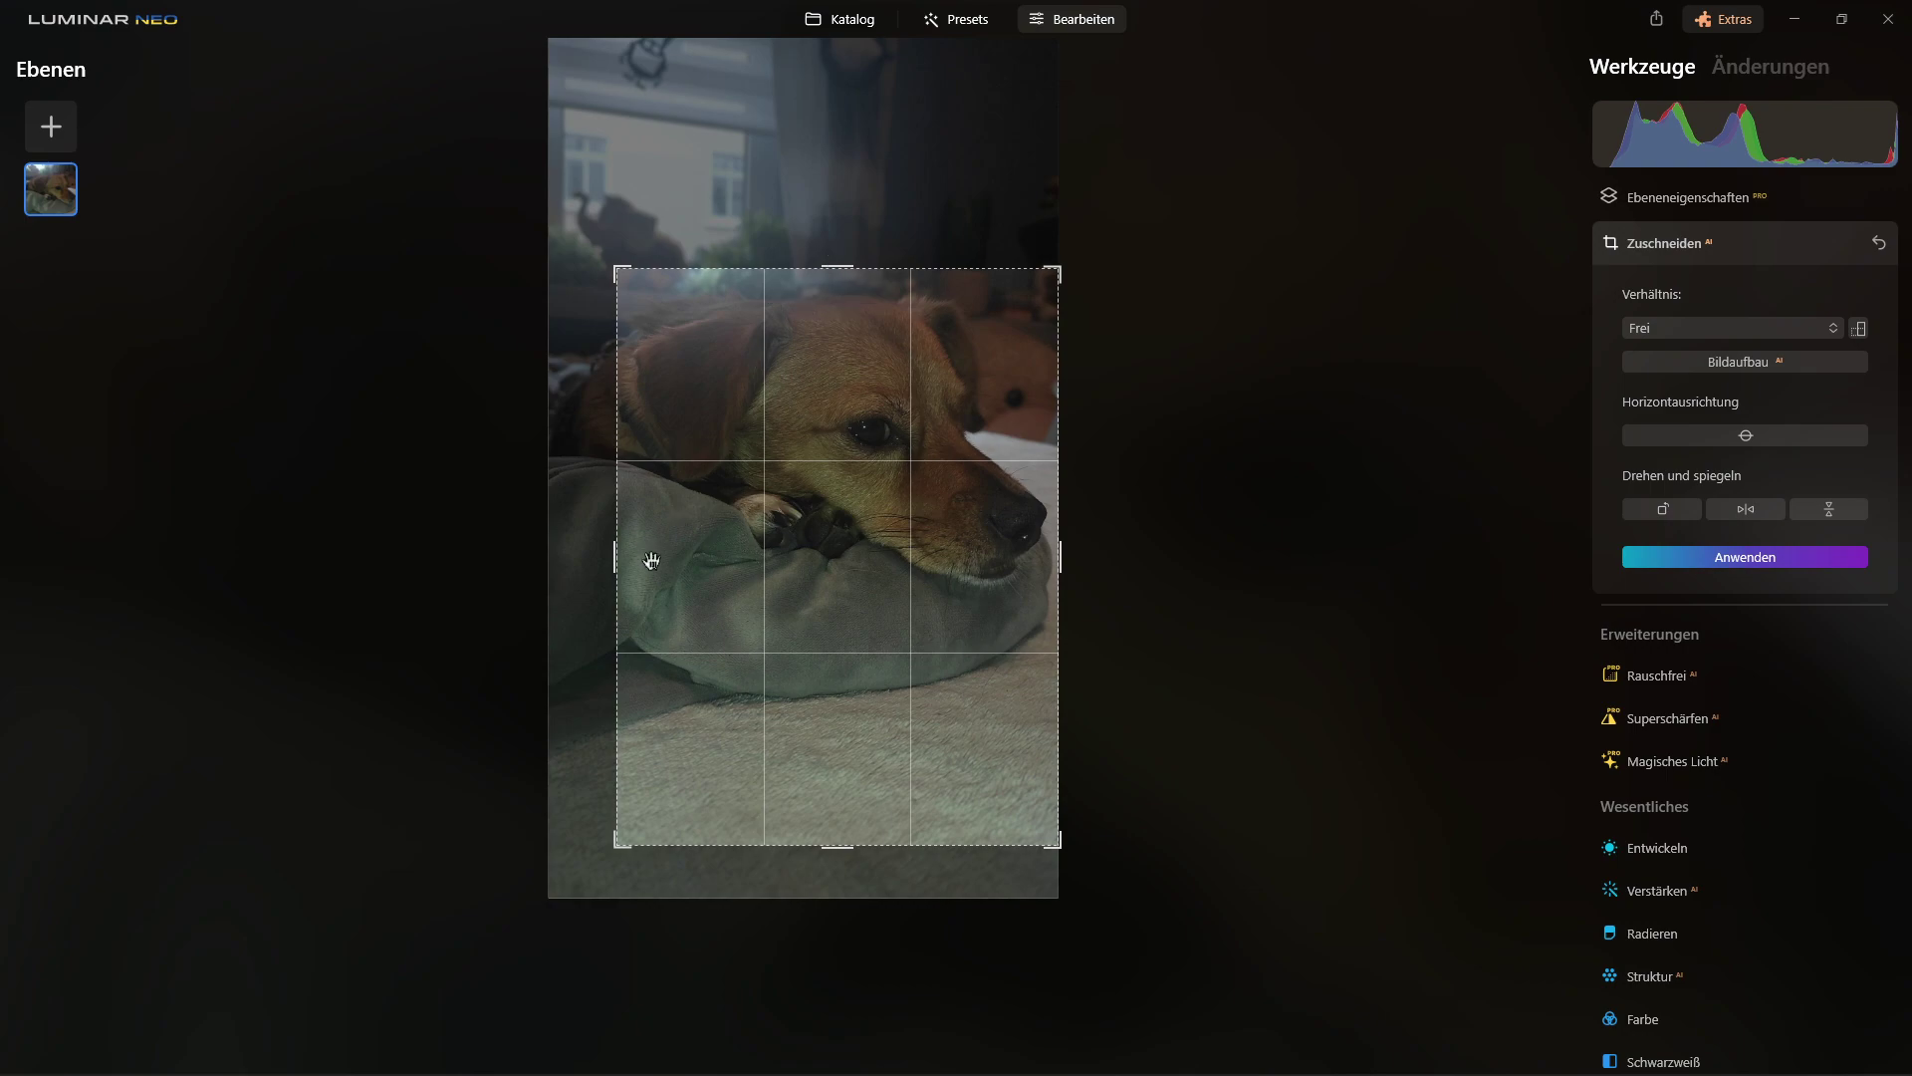
left_click_drag(621, 568, 582, 558)
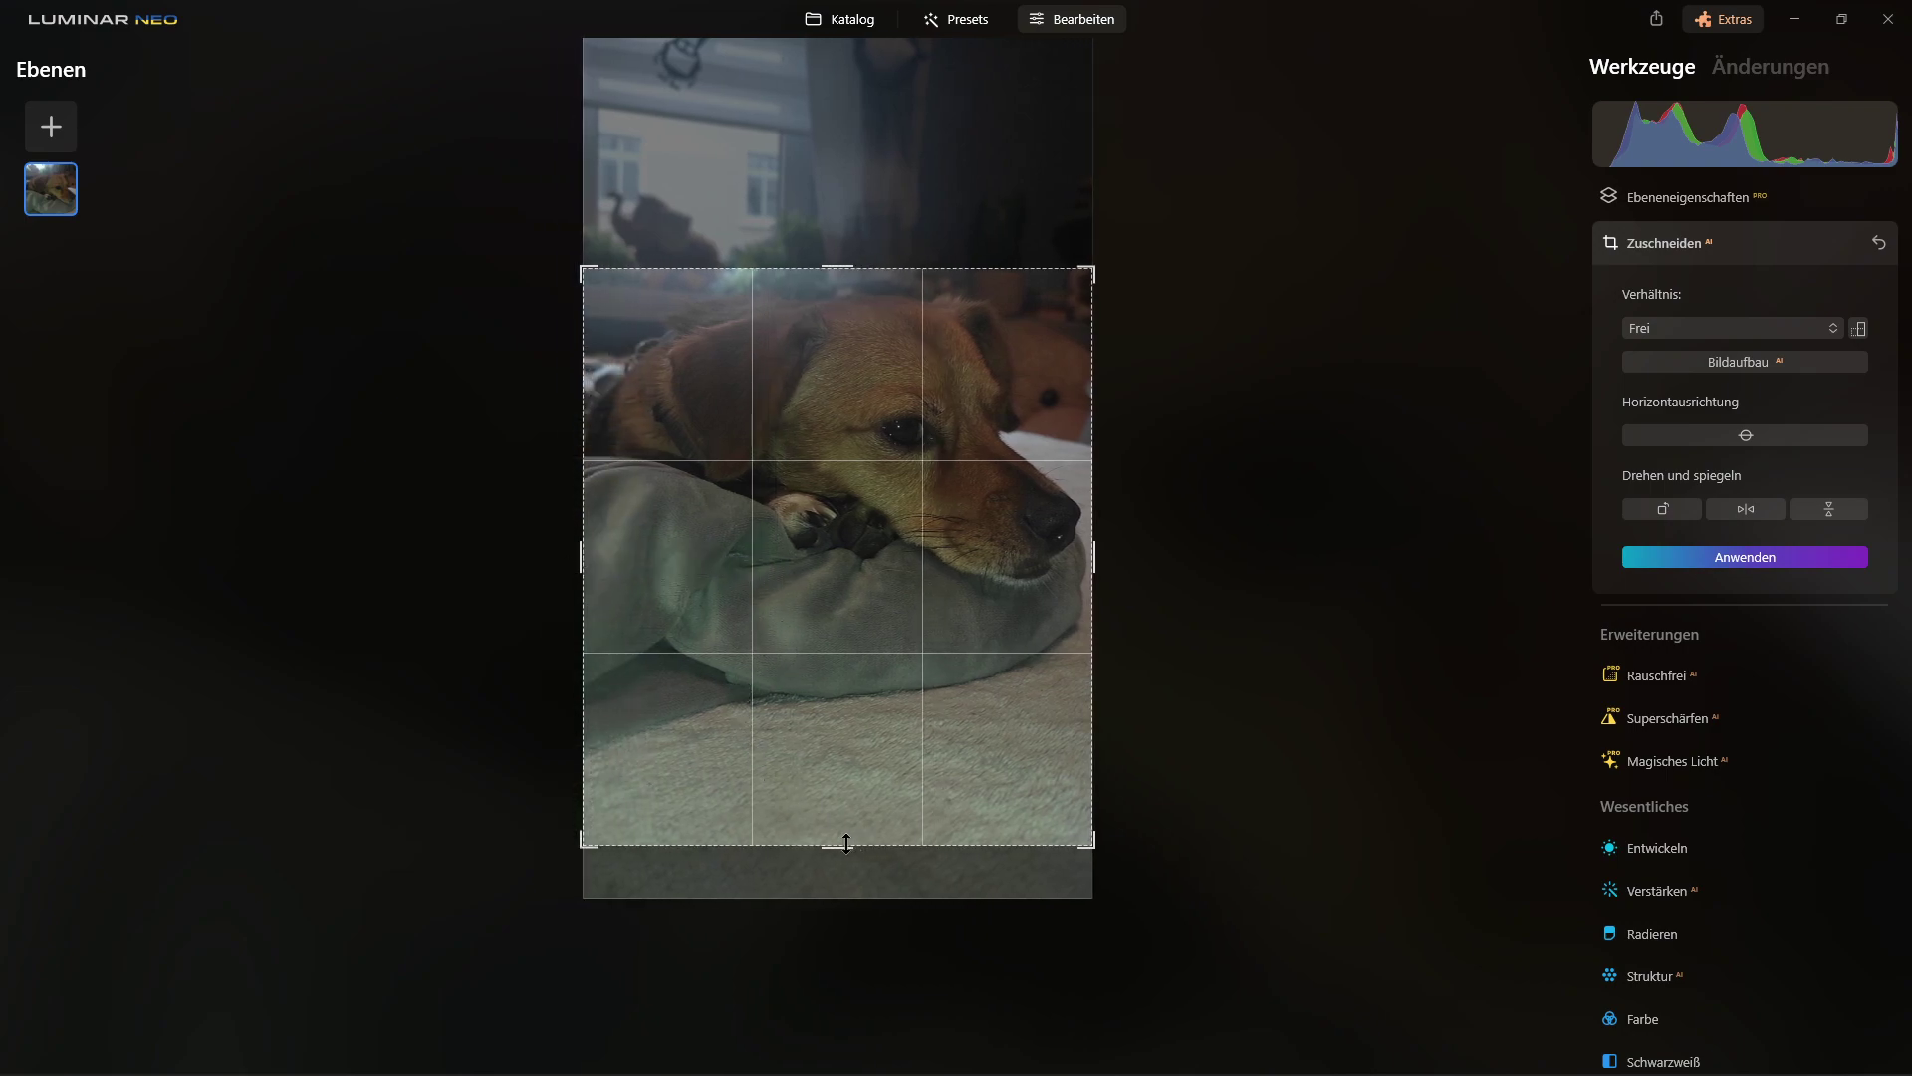
left_click_drag(846, 843, 846, 869)
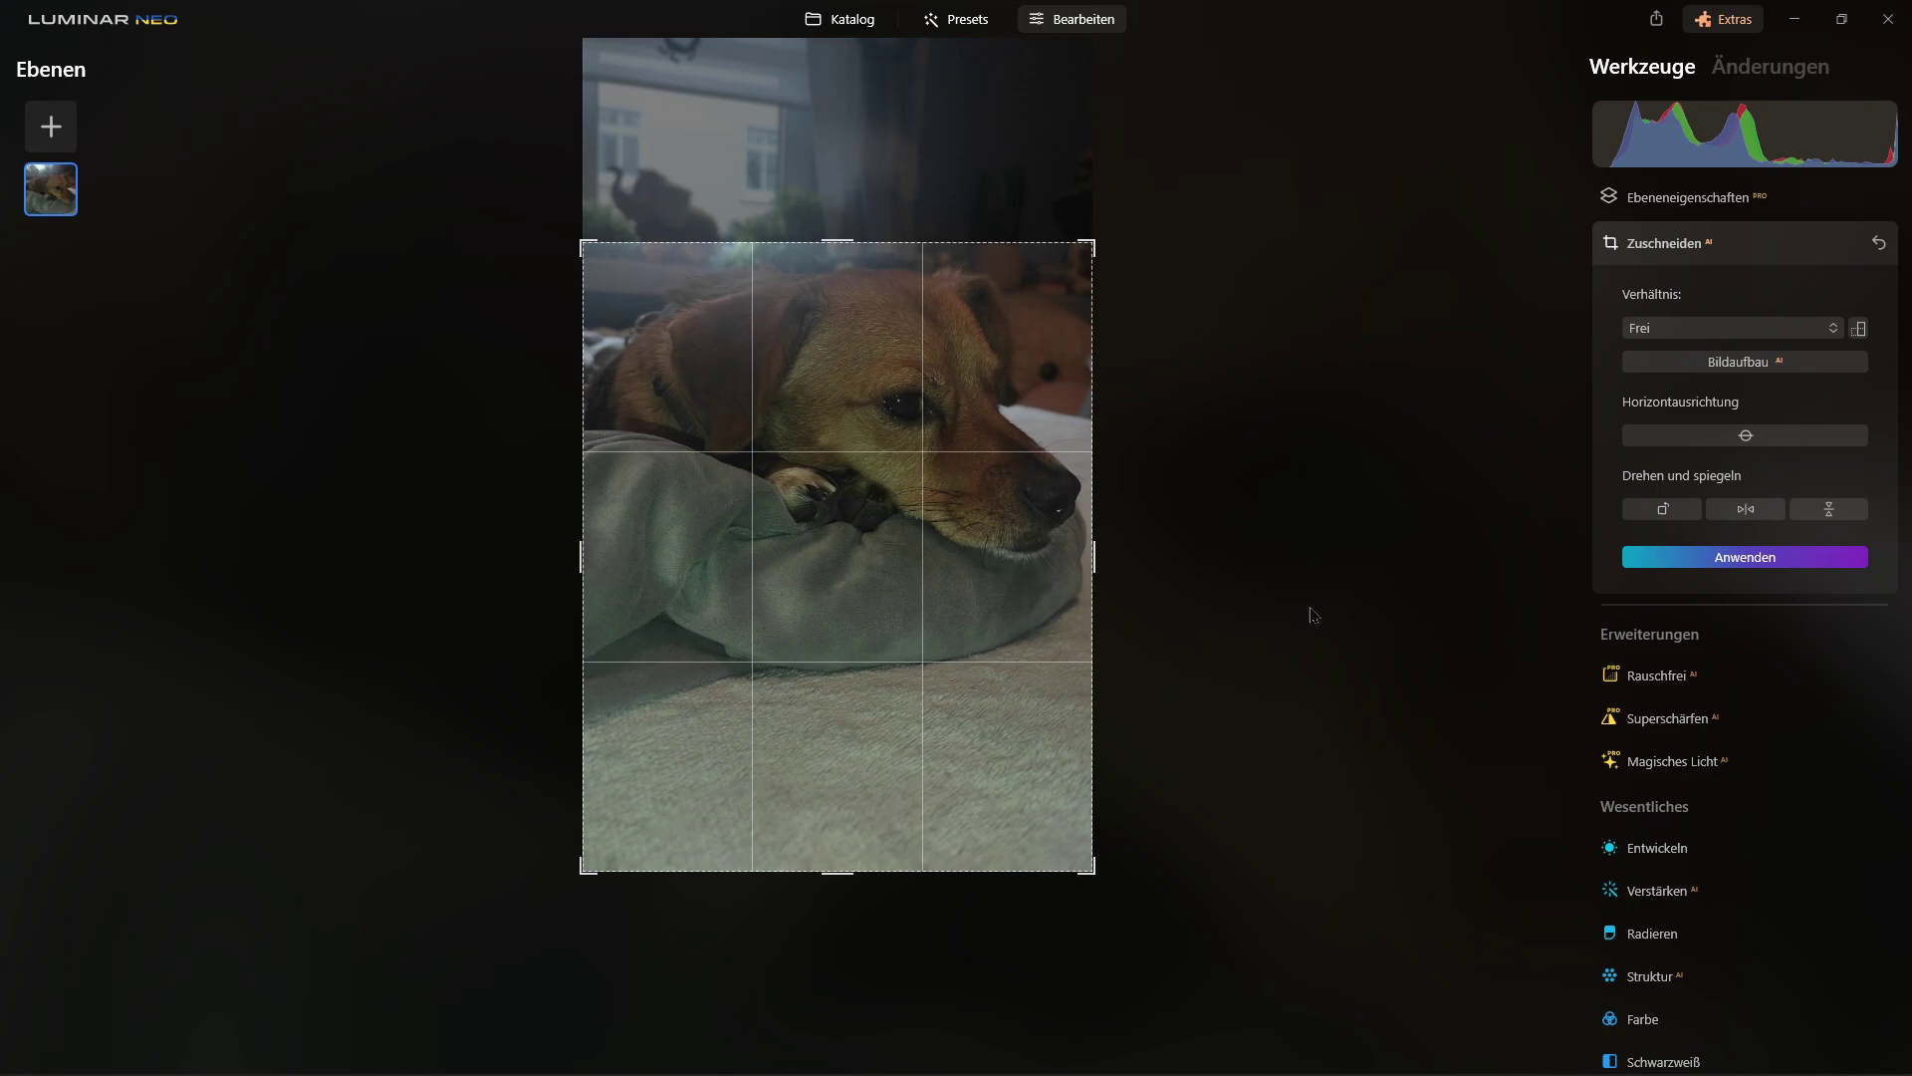
left_click(1683, 558)
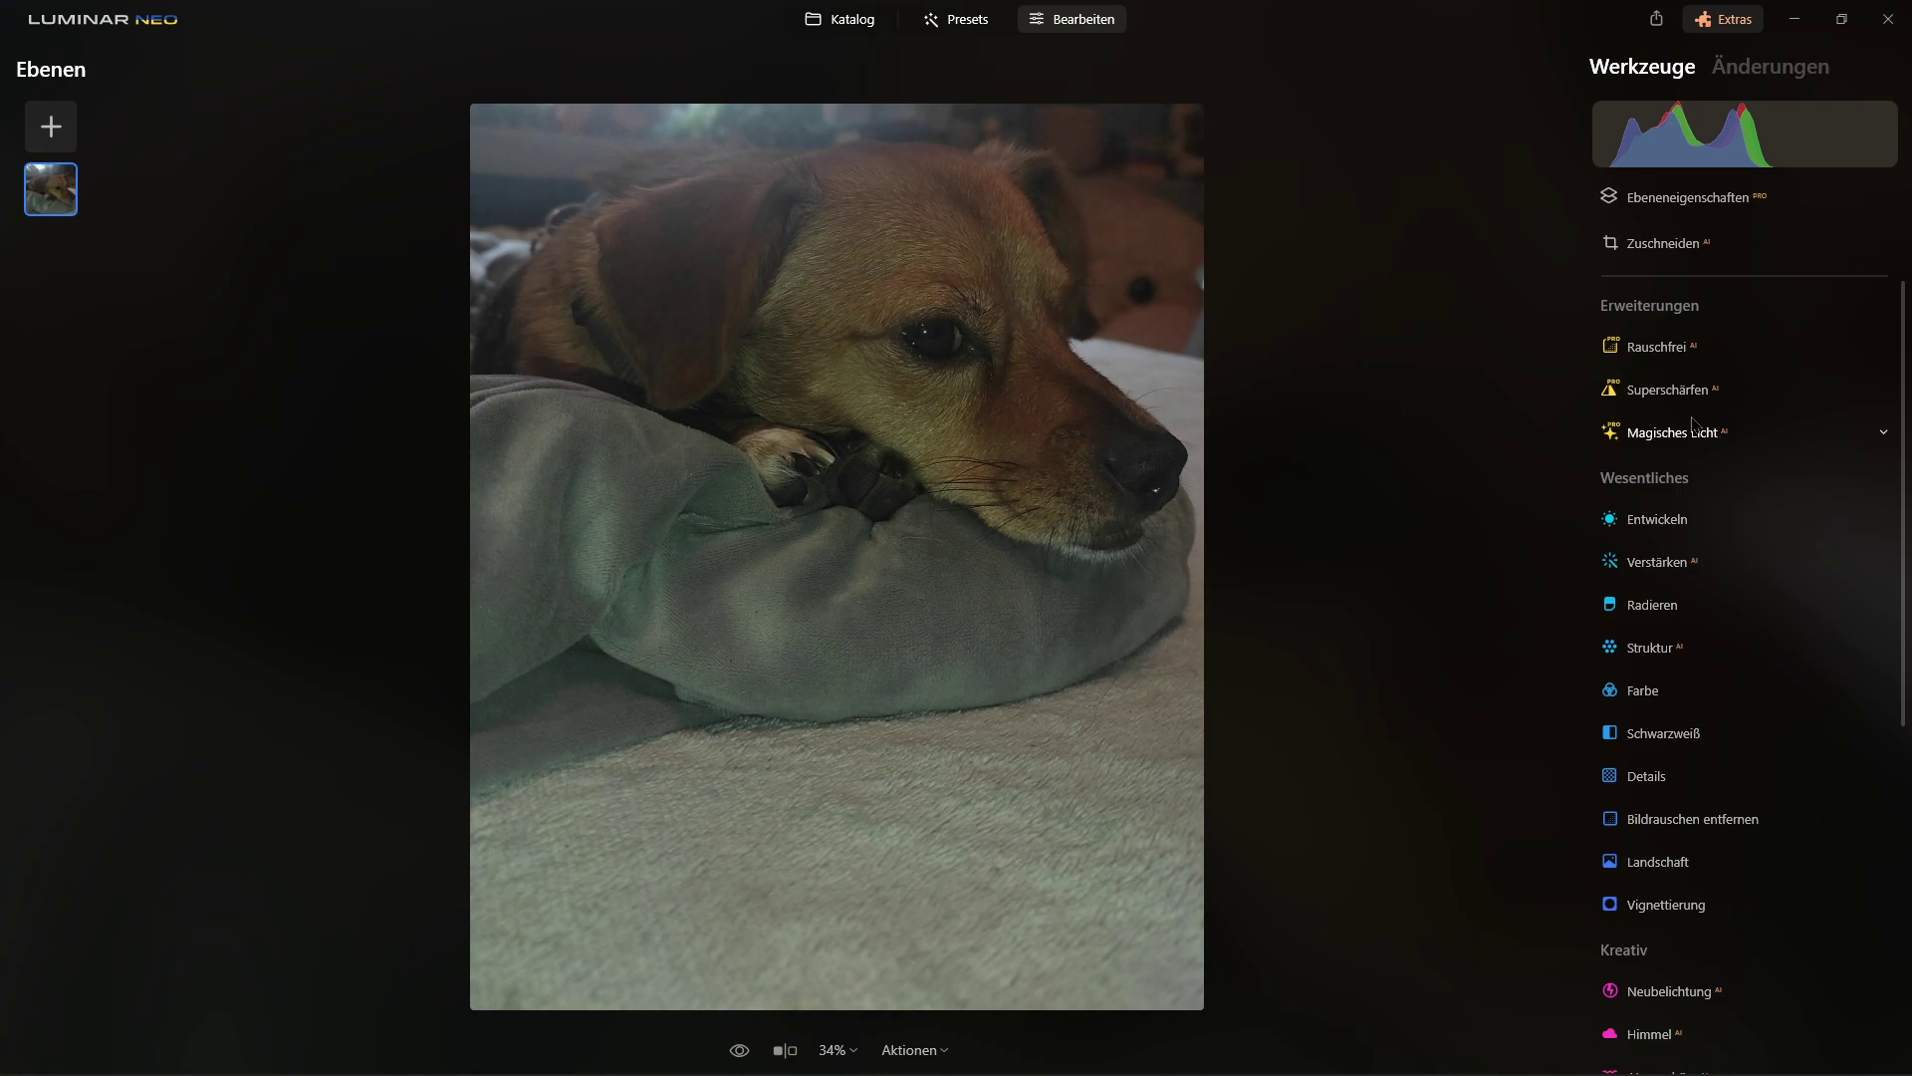
- Raise Akzente in the Verstärken enhancement to 25
scroll(1683, 431, "down", 2)
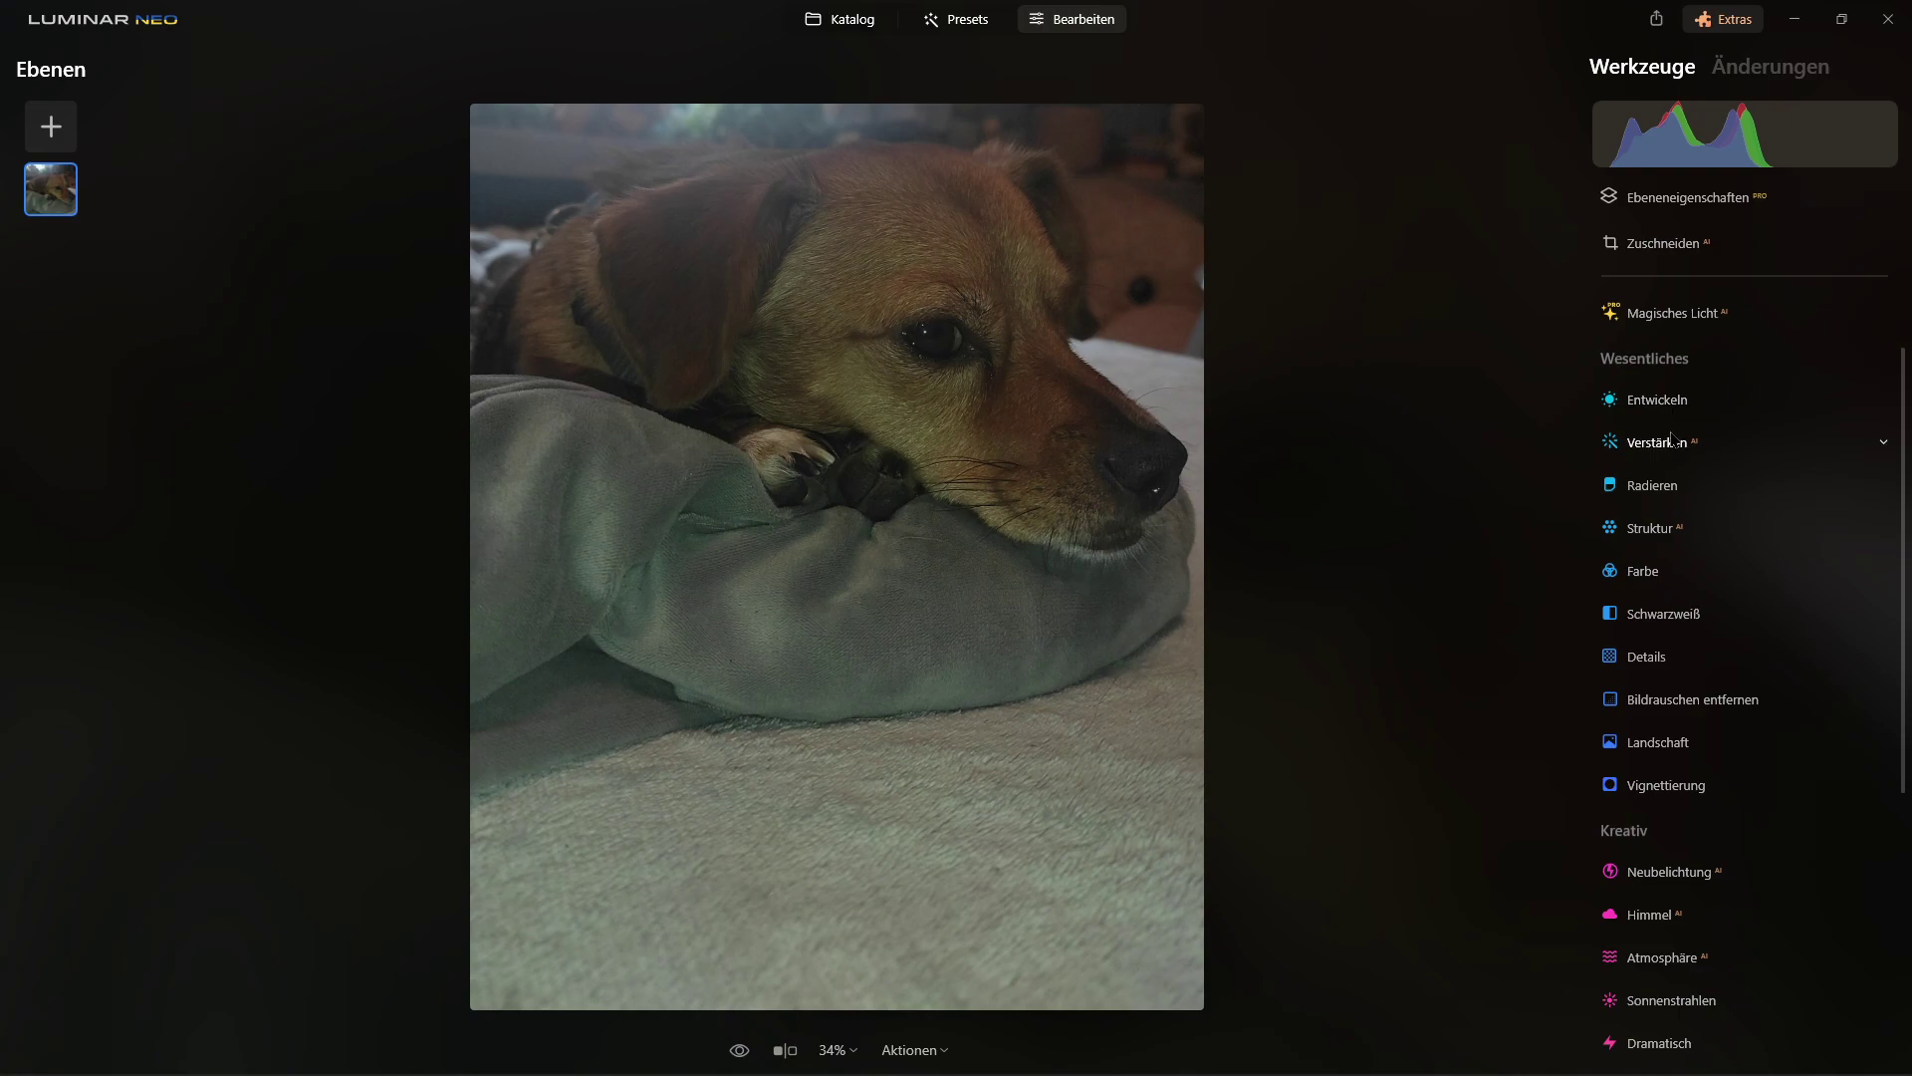
left_click(1672, 450)
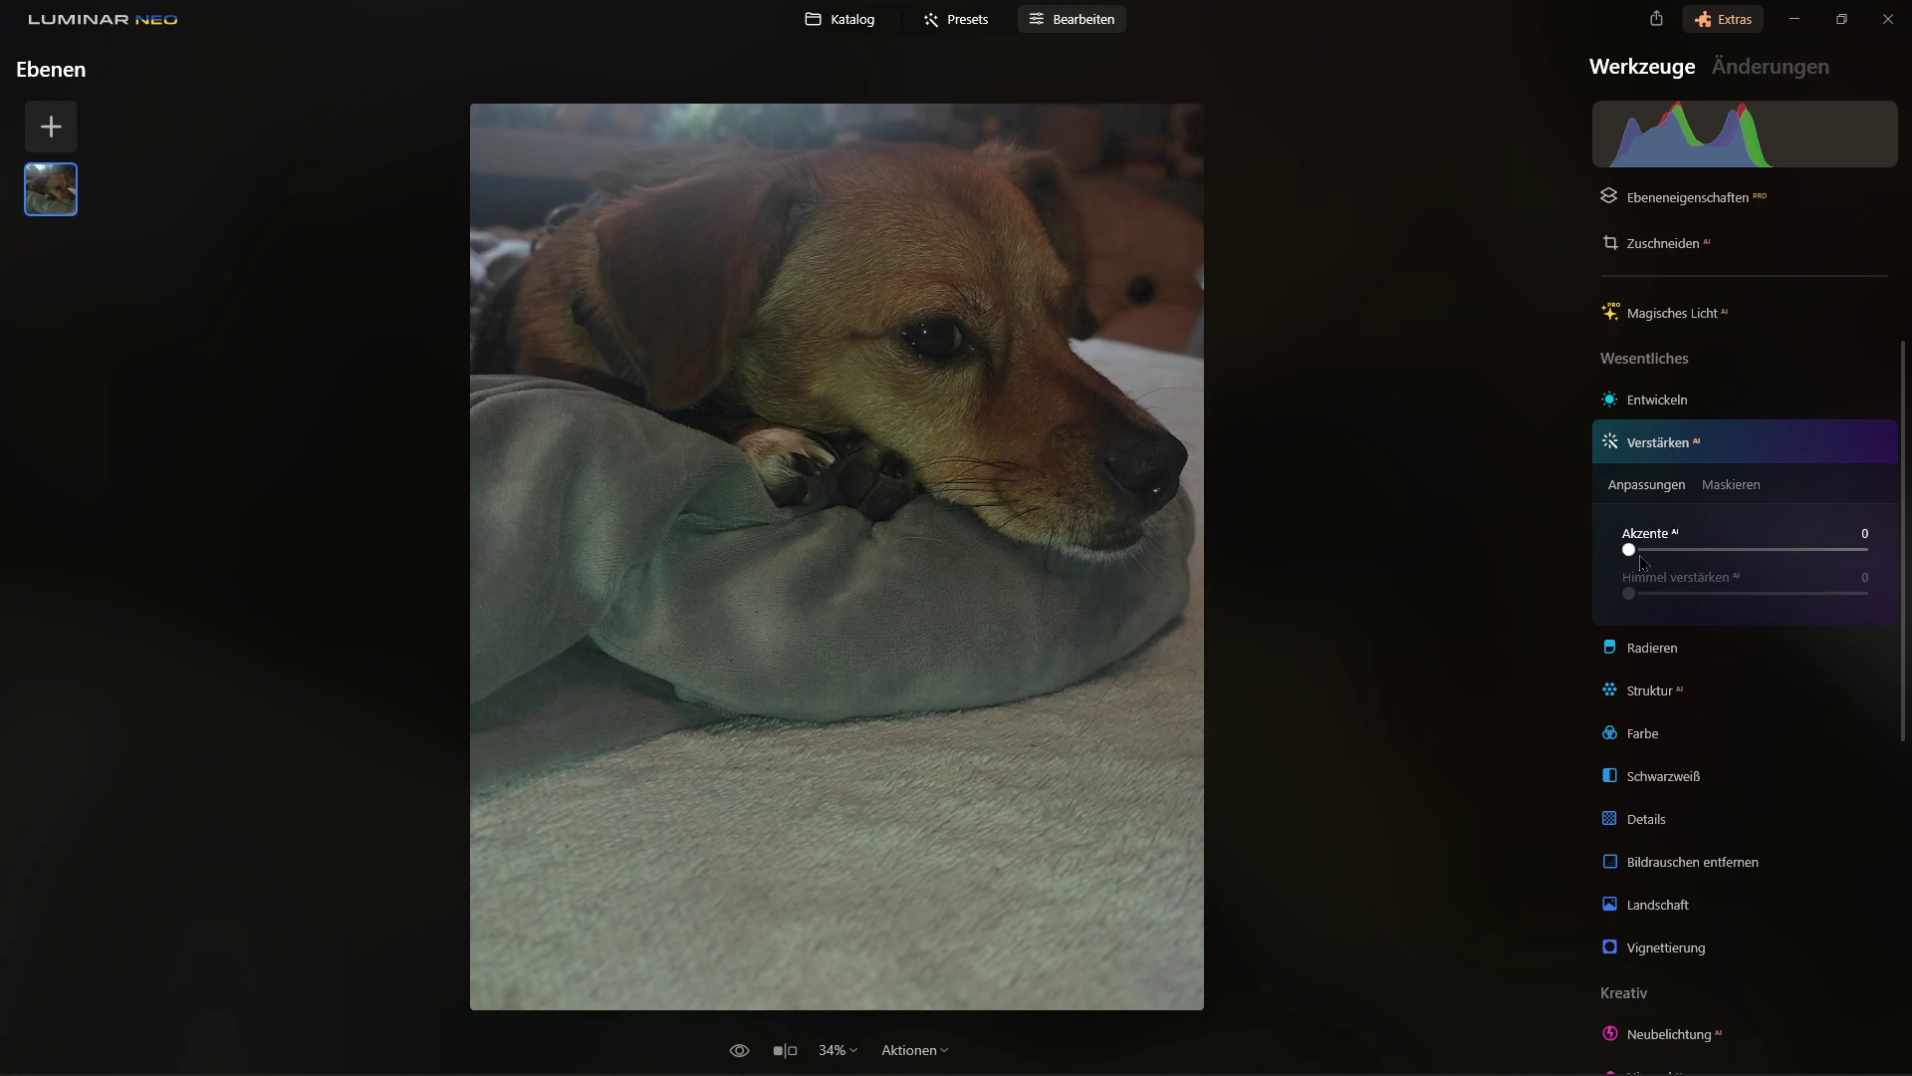
left_click_drag(1629, 550, 1684, 550)
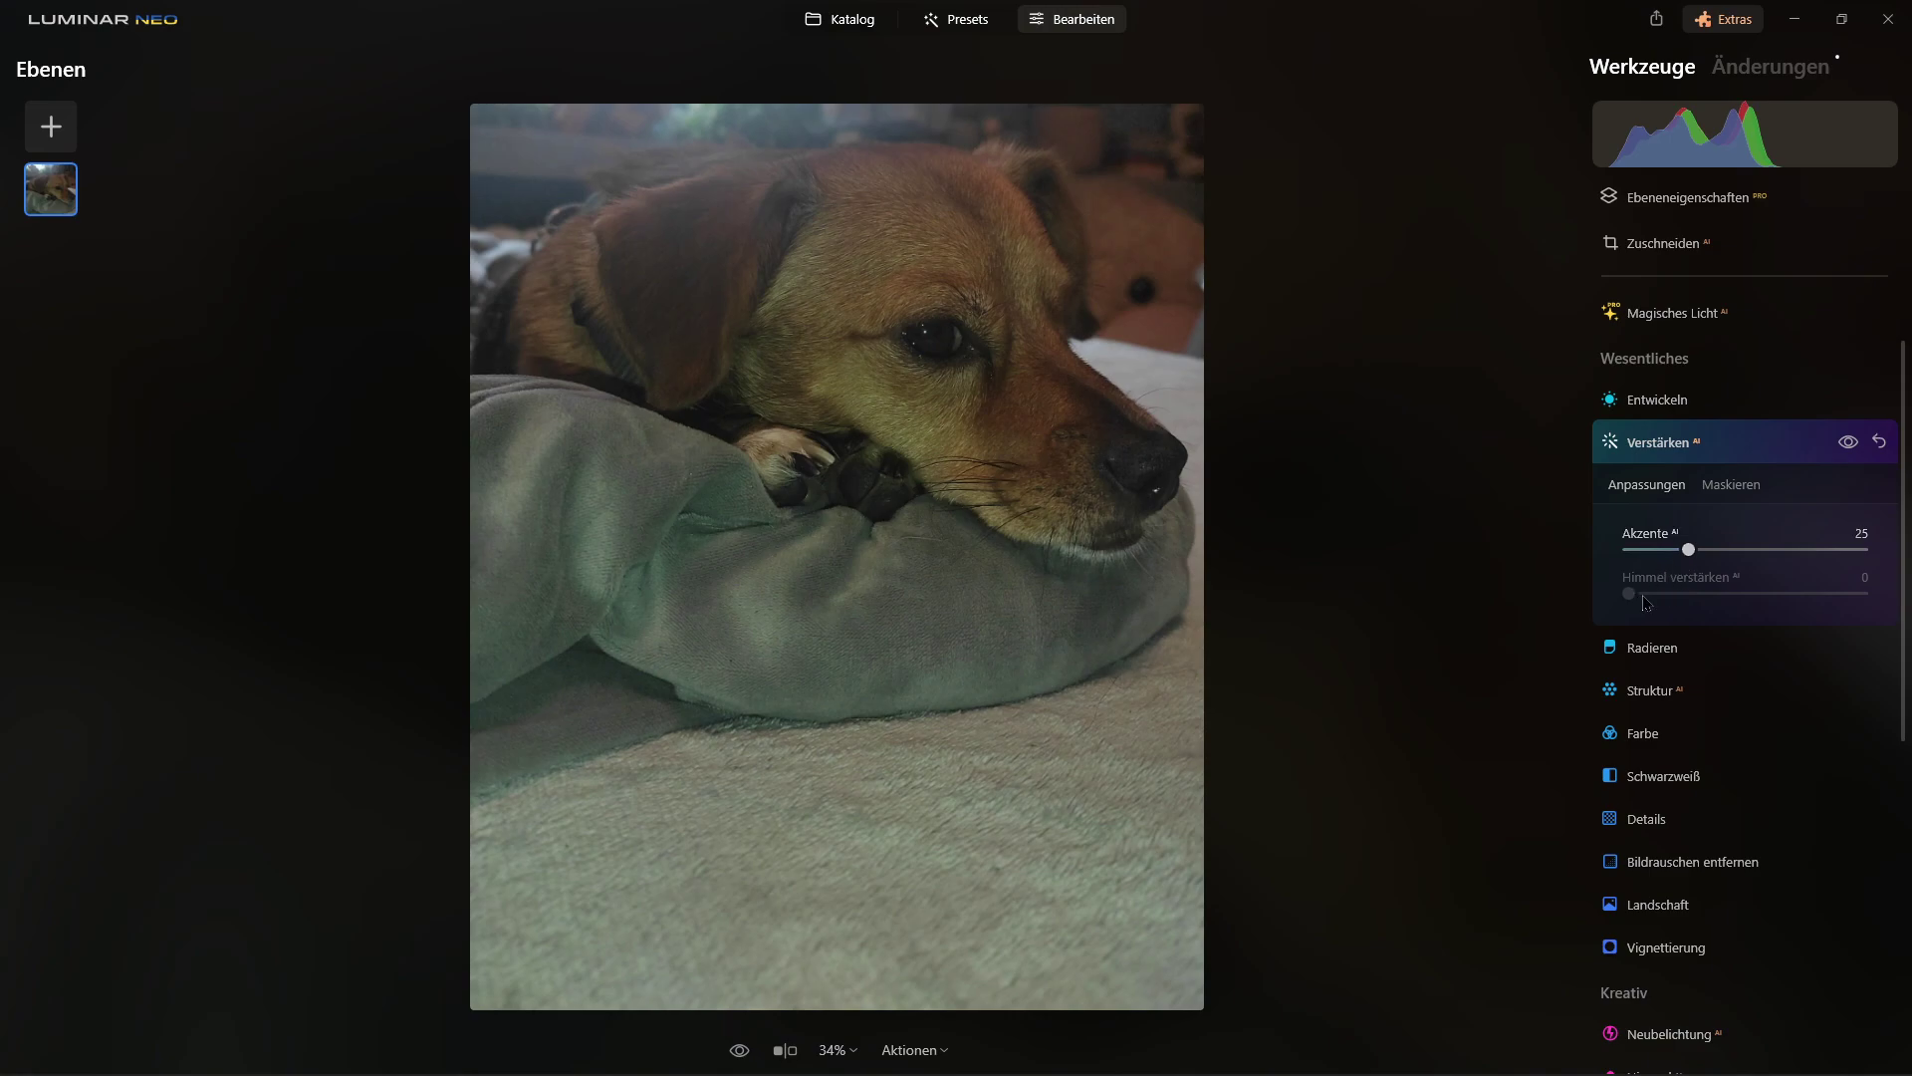
- Toggle the Verstärken enhancement off and on to compare with the unenhanced photo
left_click(1849, 448)
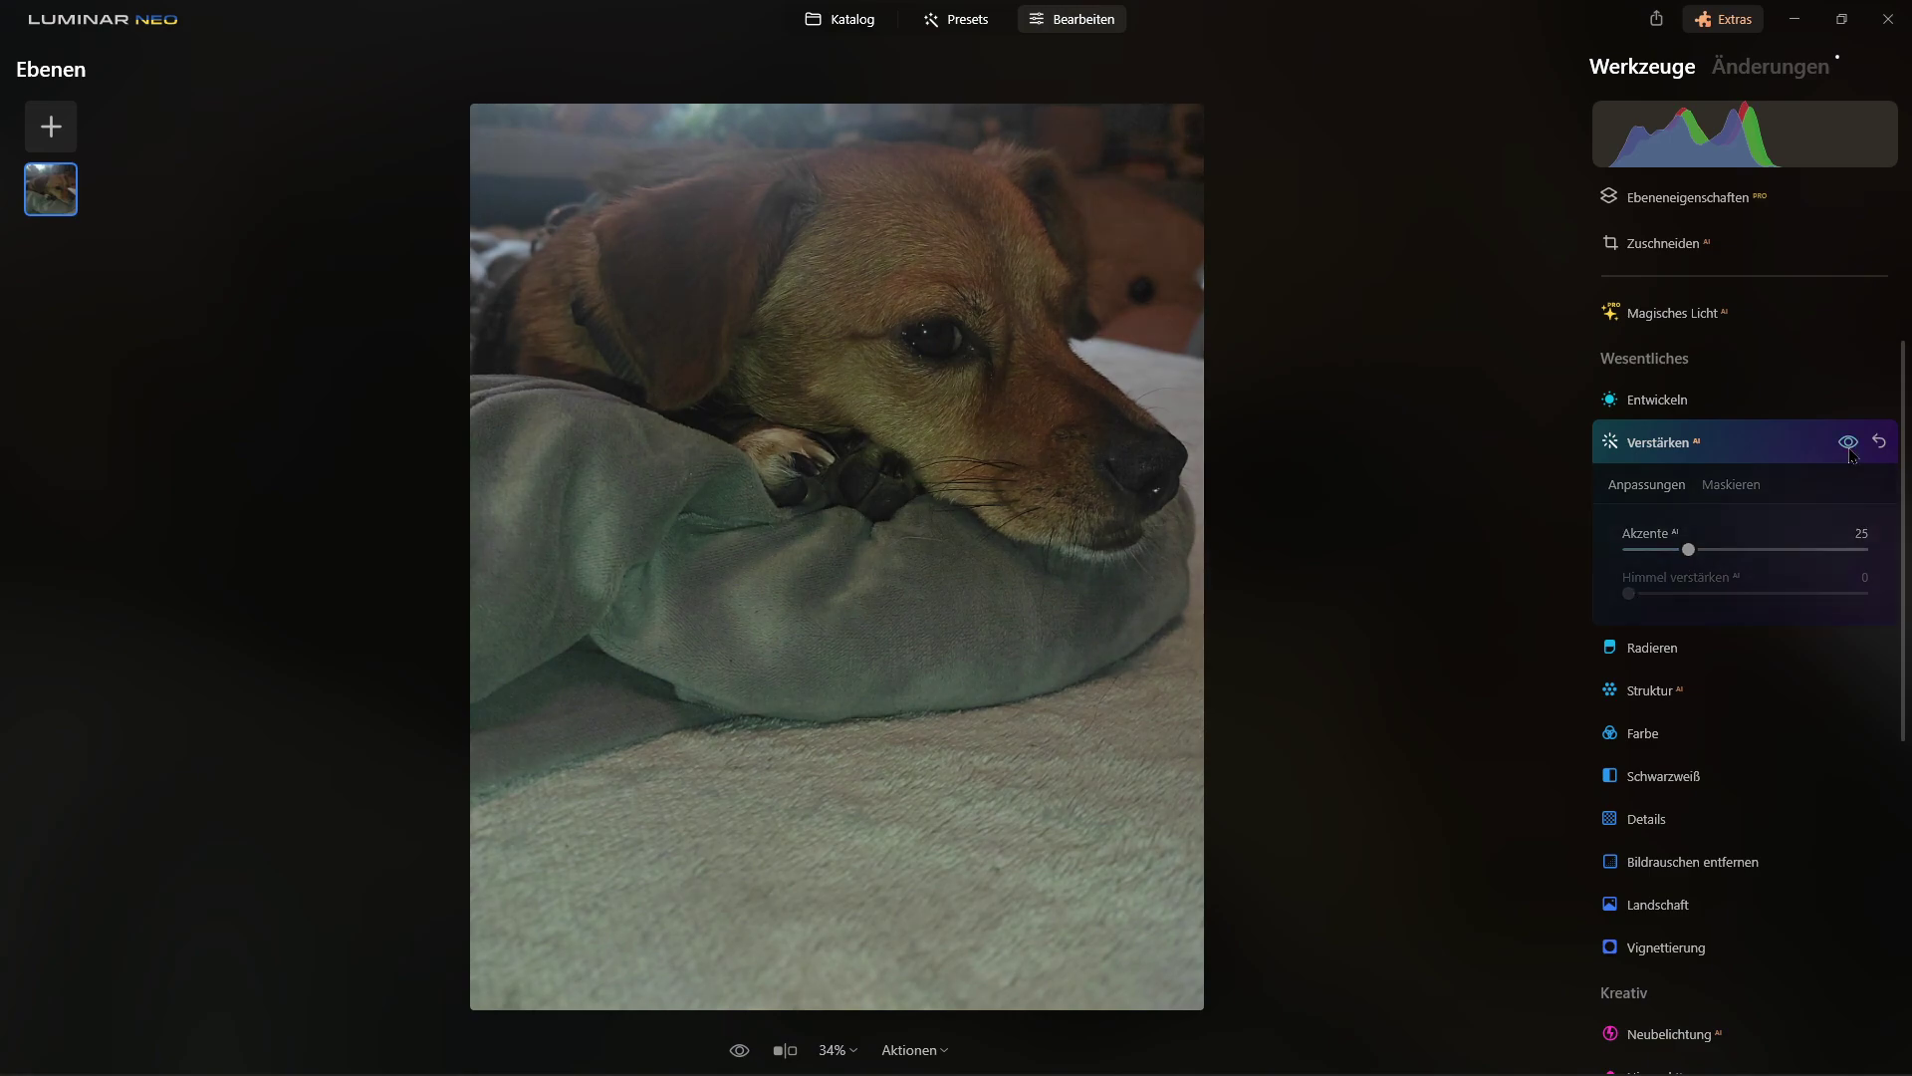
left_click(1849, 444)
left_click(1850, 444)
left_click(1705, 449)
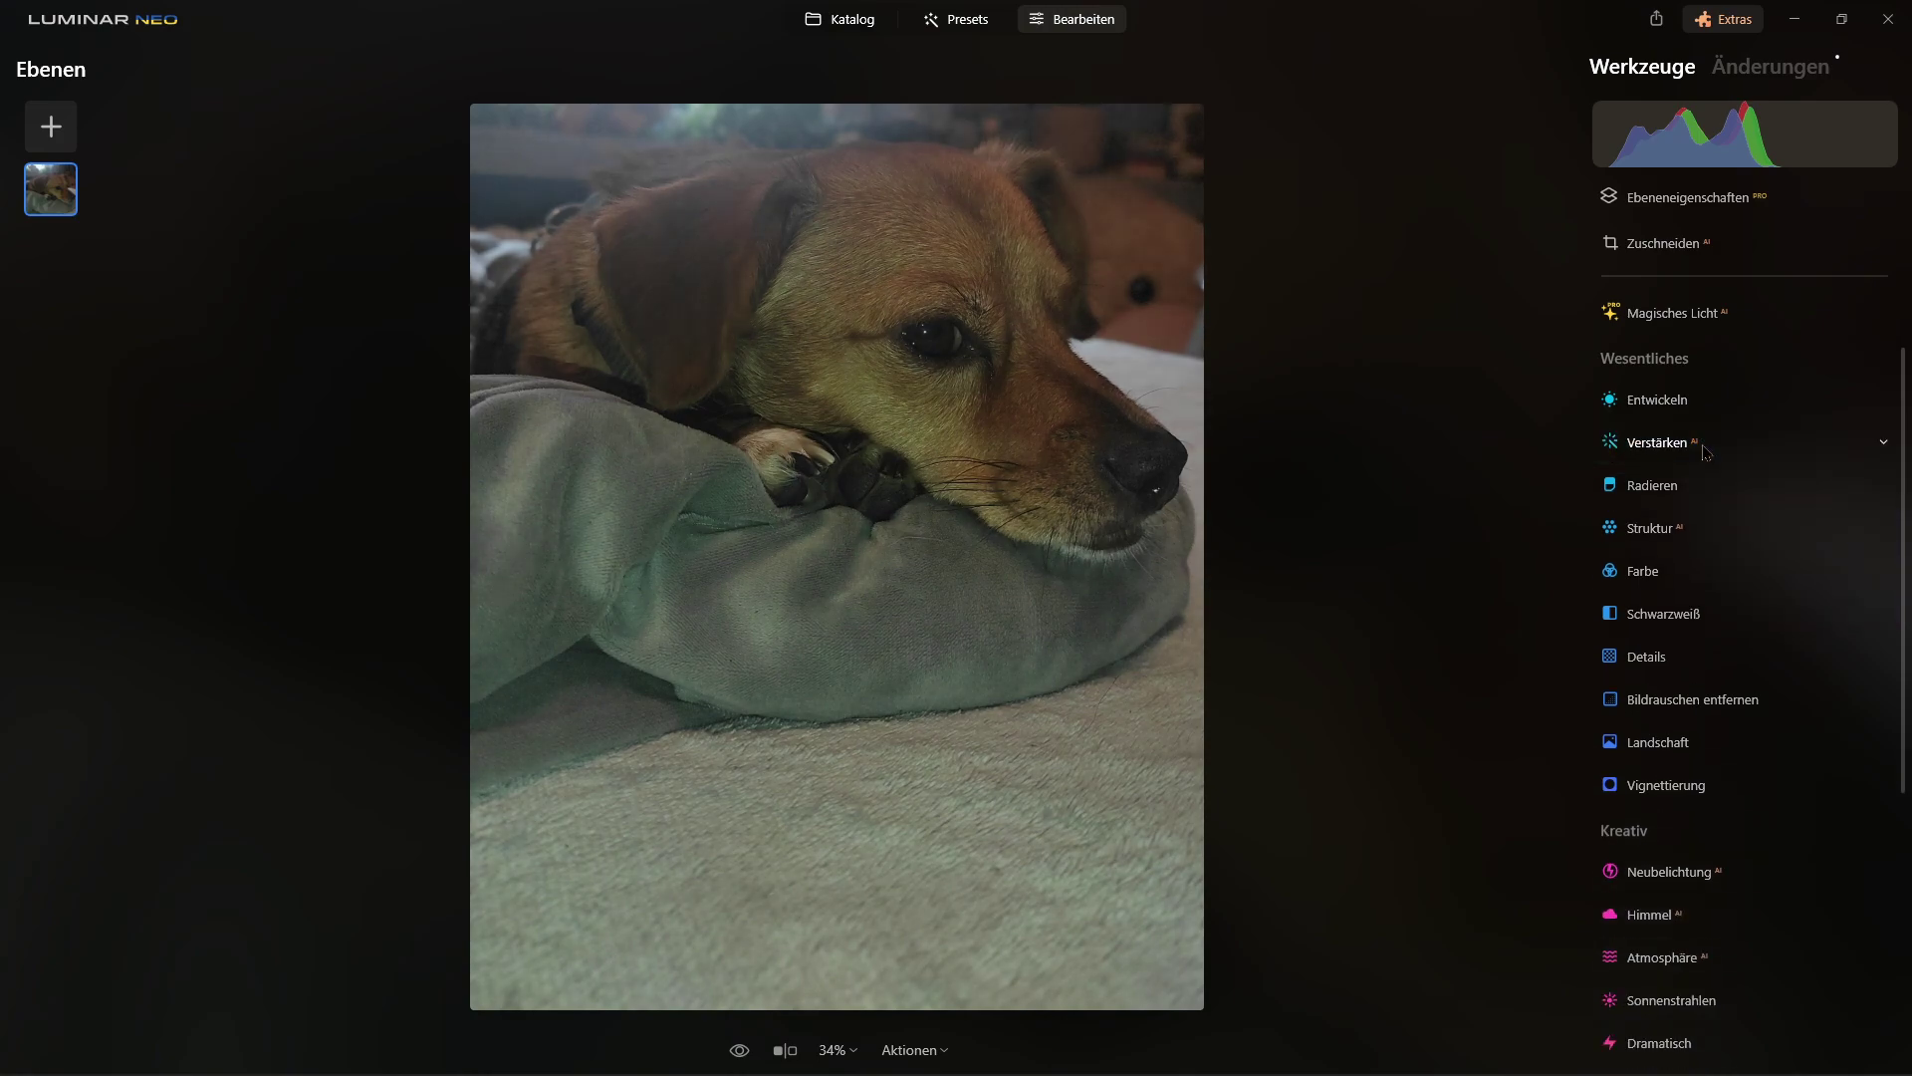
scroll(1705, 451, "down", 2)
- Set Struktur Menge to 12 and its boost to 3, comparing with the unstructured photo
left_click(1683, 409)
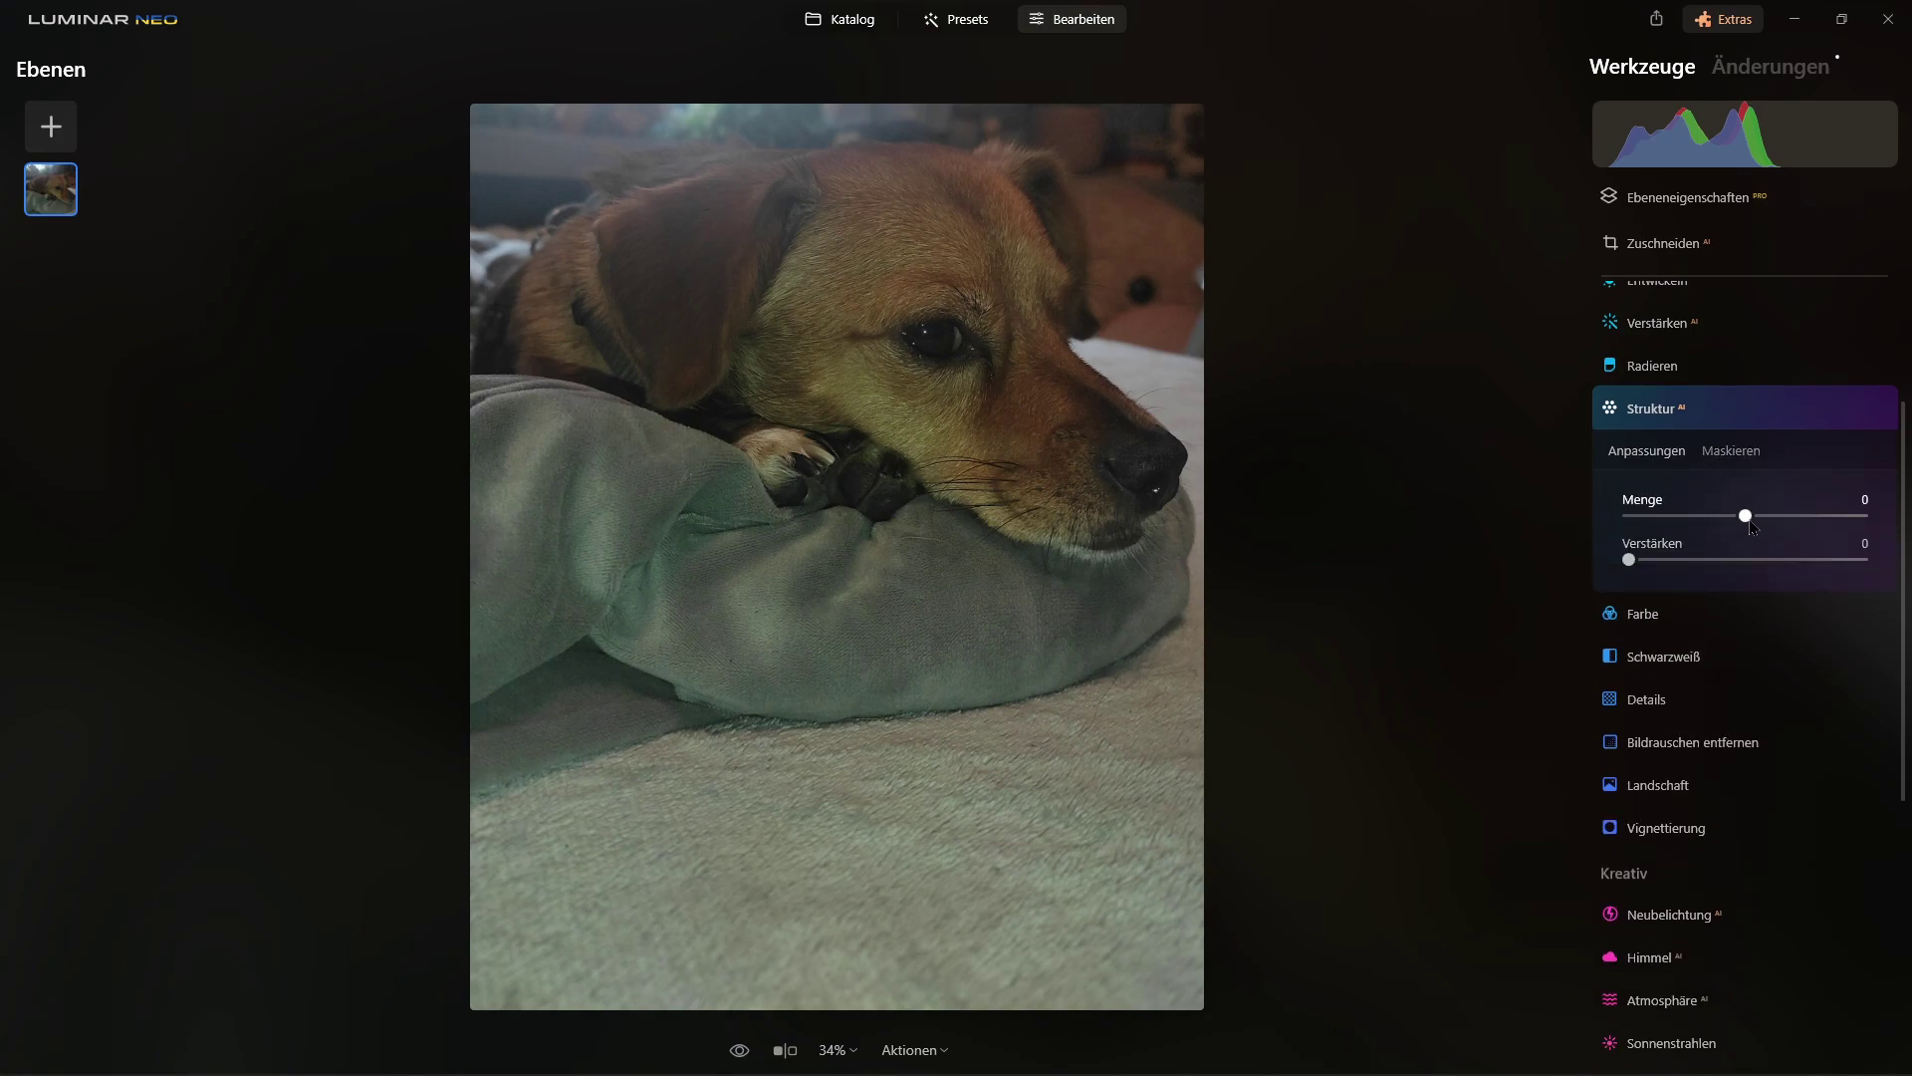
left_click_drag(1745, 516, 1761, 516)
left_click_drag(1629, 560, 1659, 569)
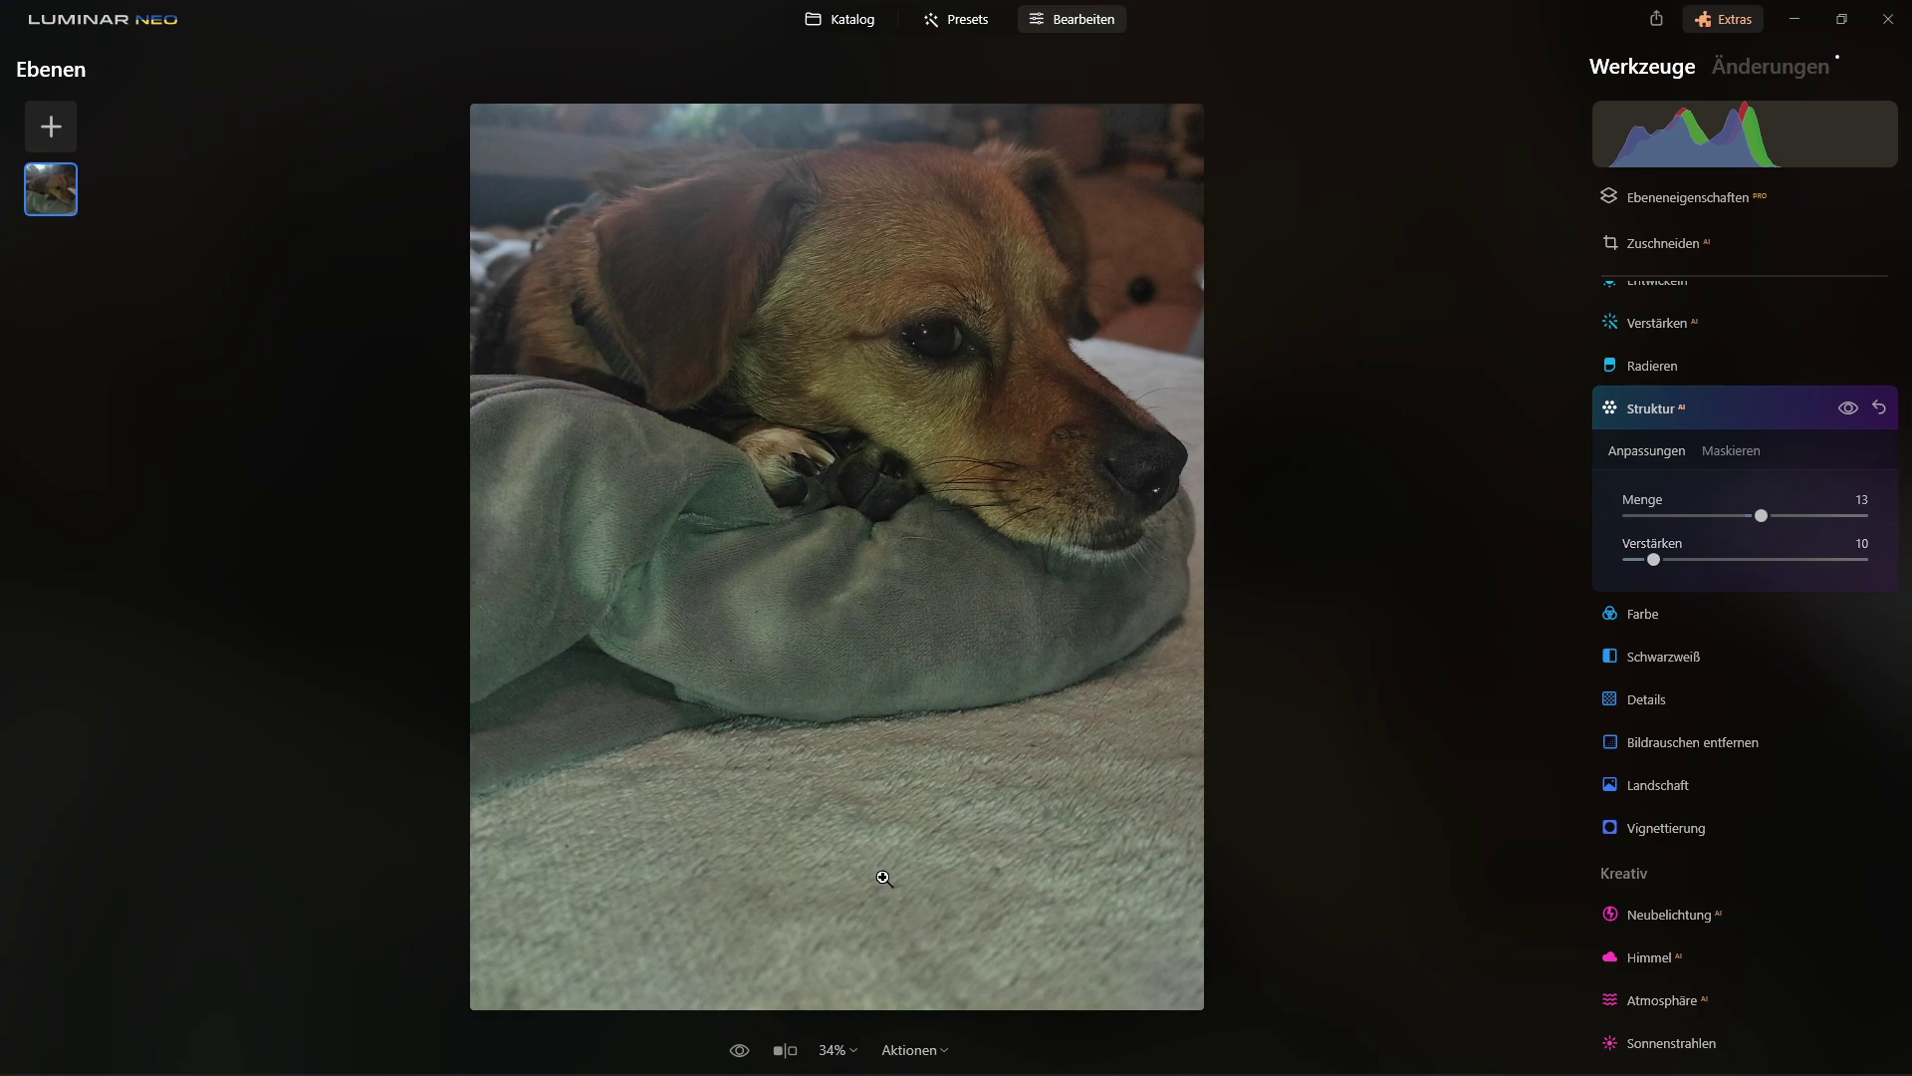
left_click(1849, 410)
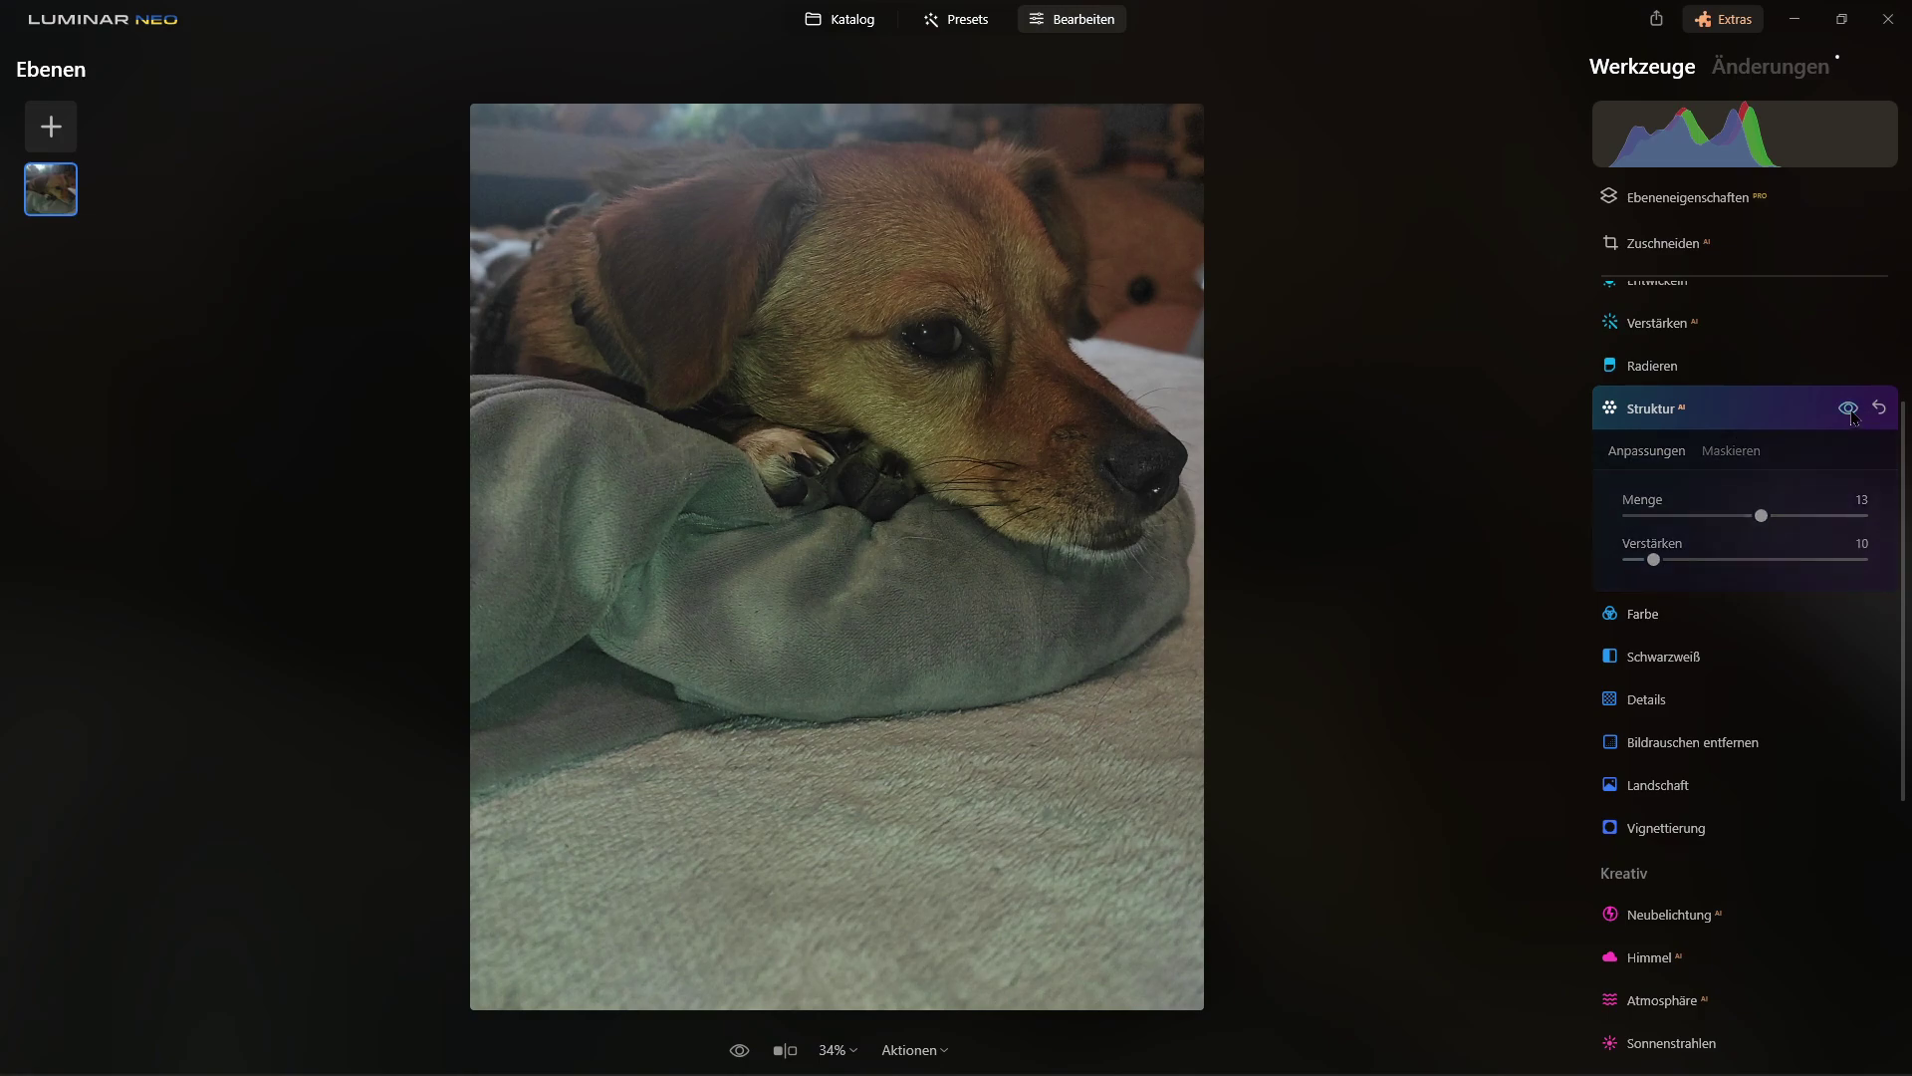
left_click(1752, 412)
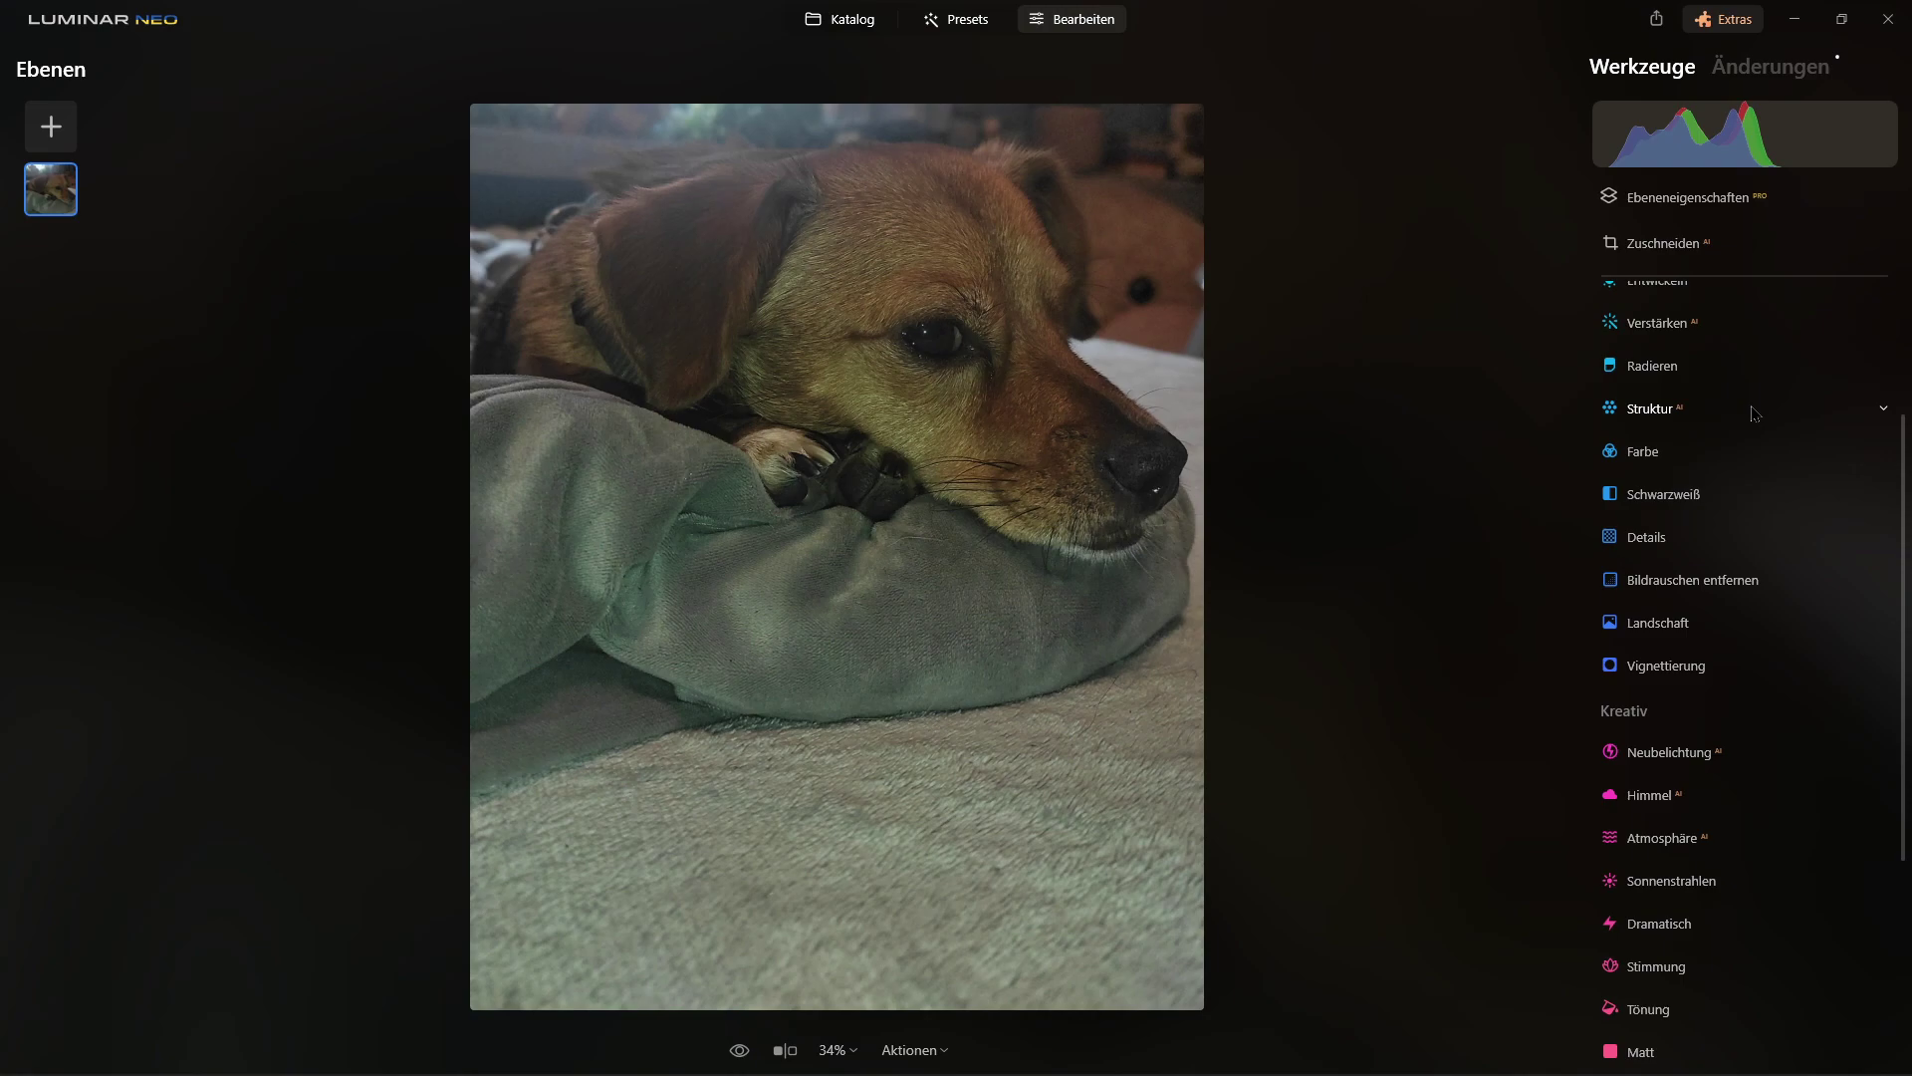
scroll(1668, 414, "up", 2)
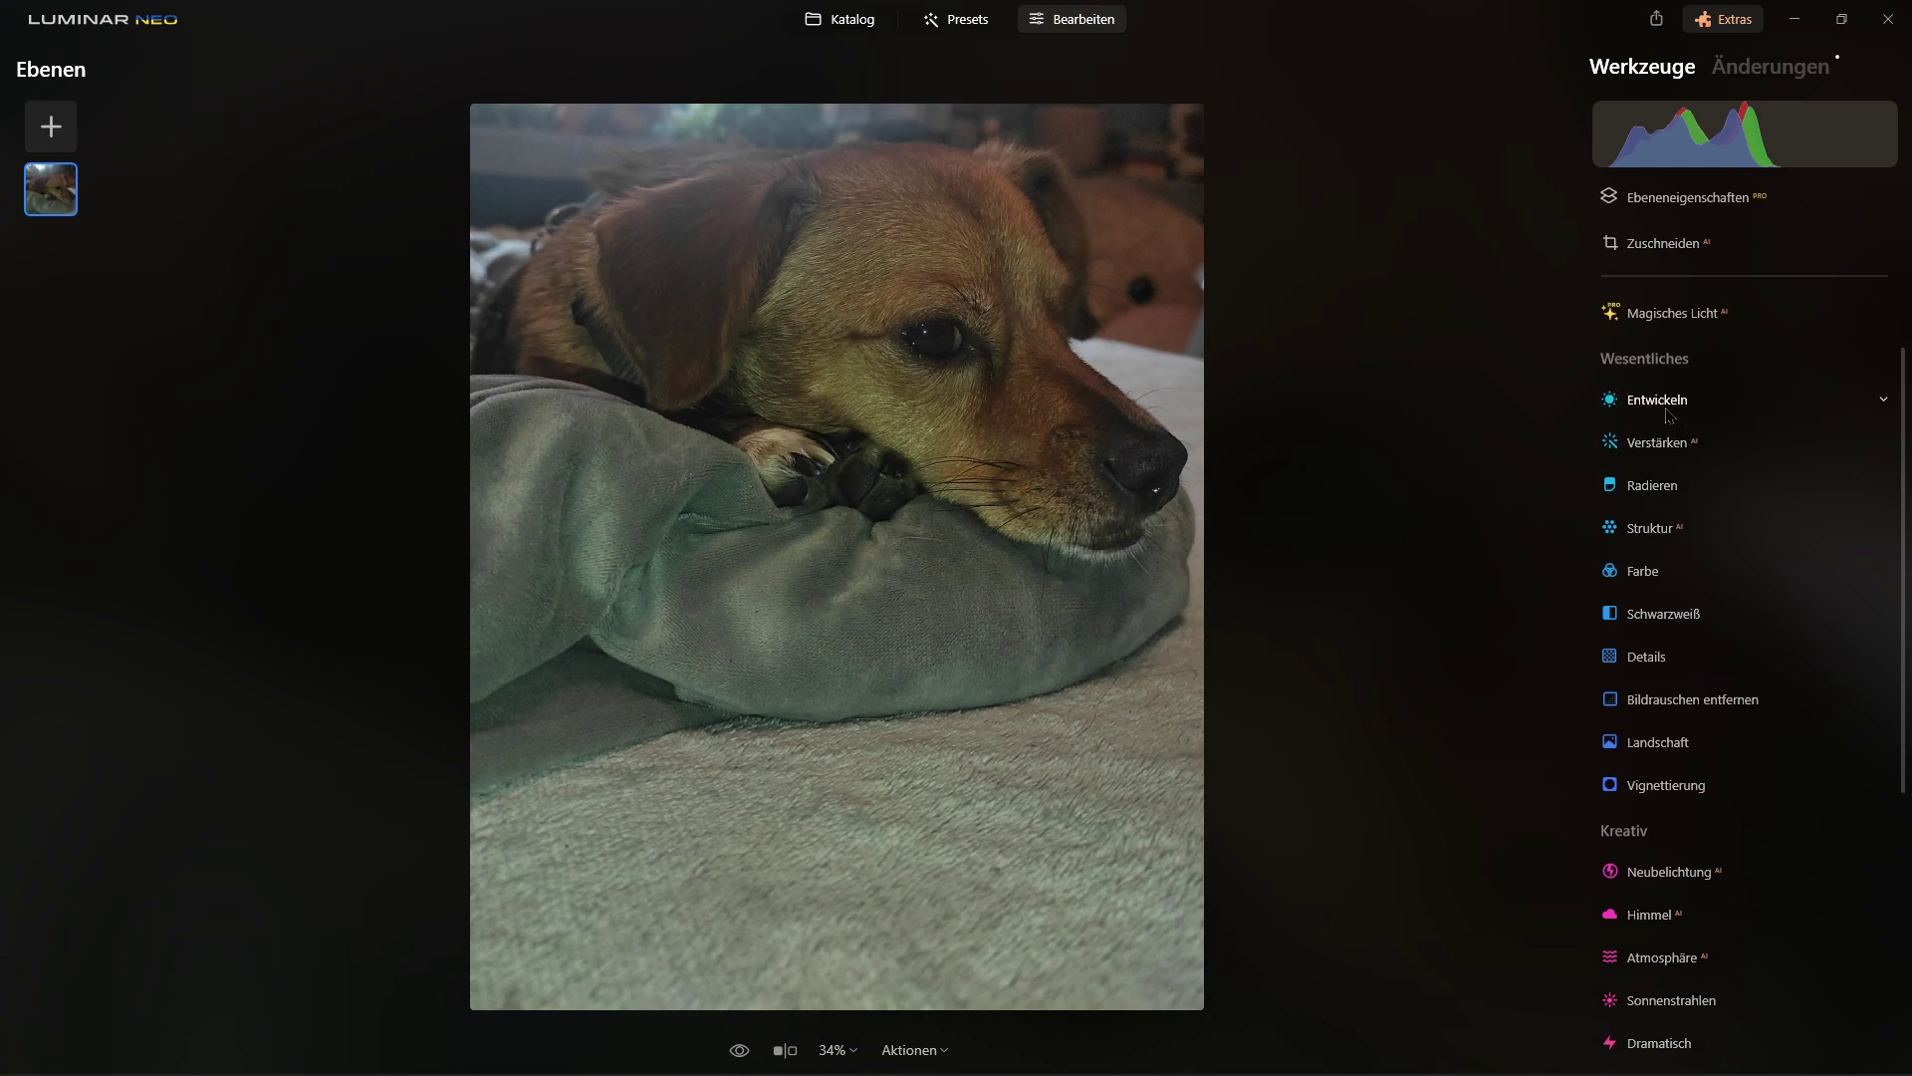
- Raise Intelligenter Kontrast to 23 and lift the shadows to 20 in Entwickeln
left_click(1669, 415)
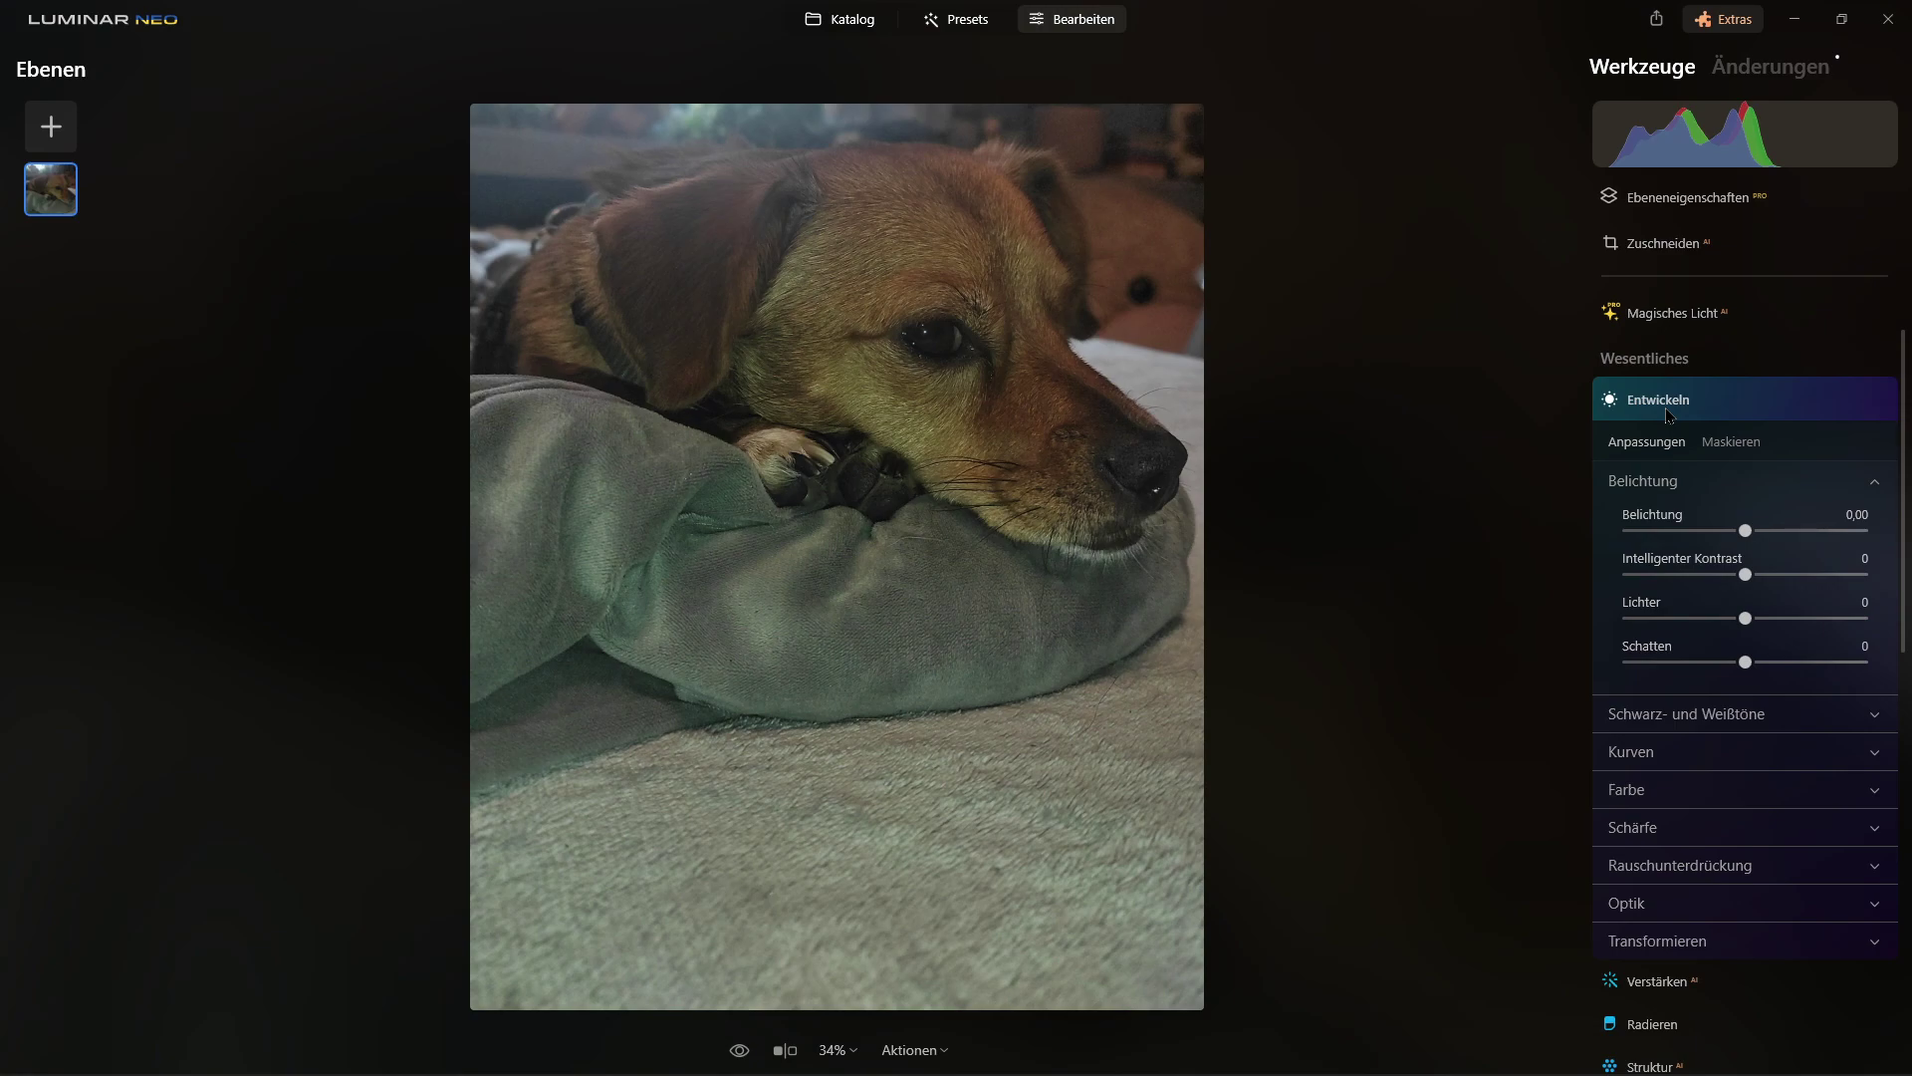
scroll(1670, 415, "down", 2)
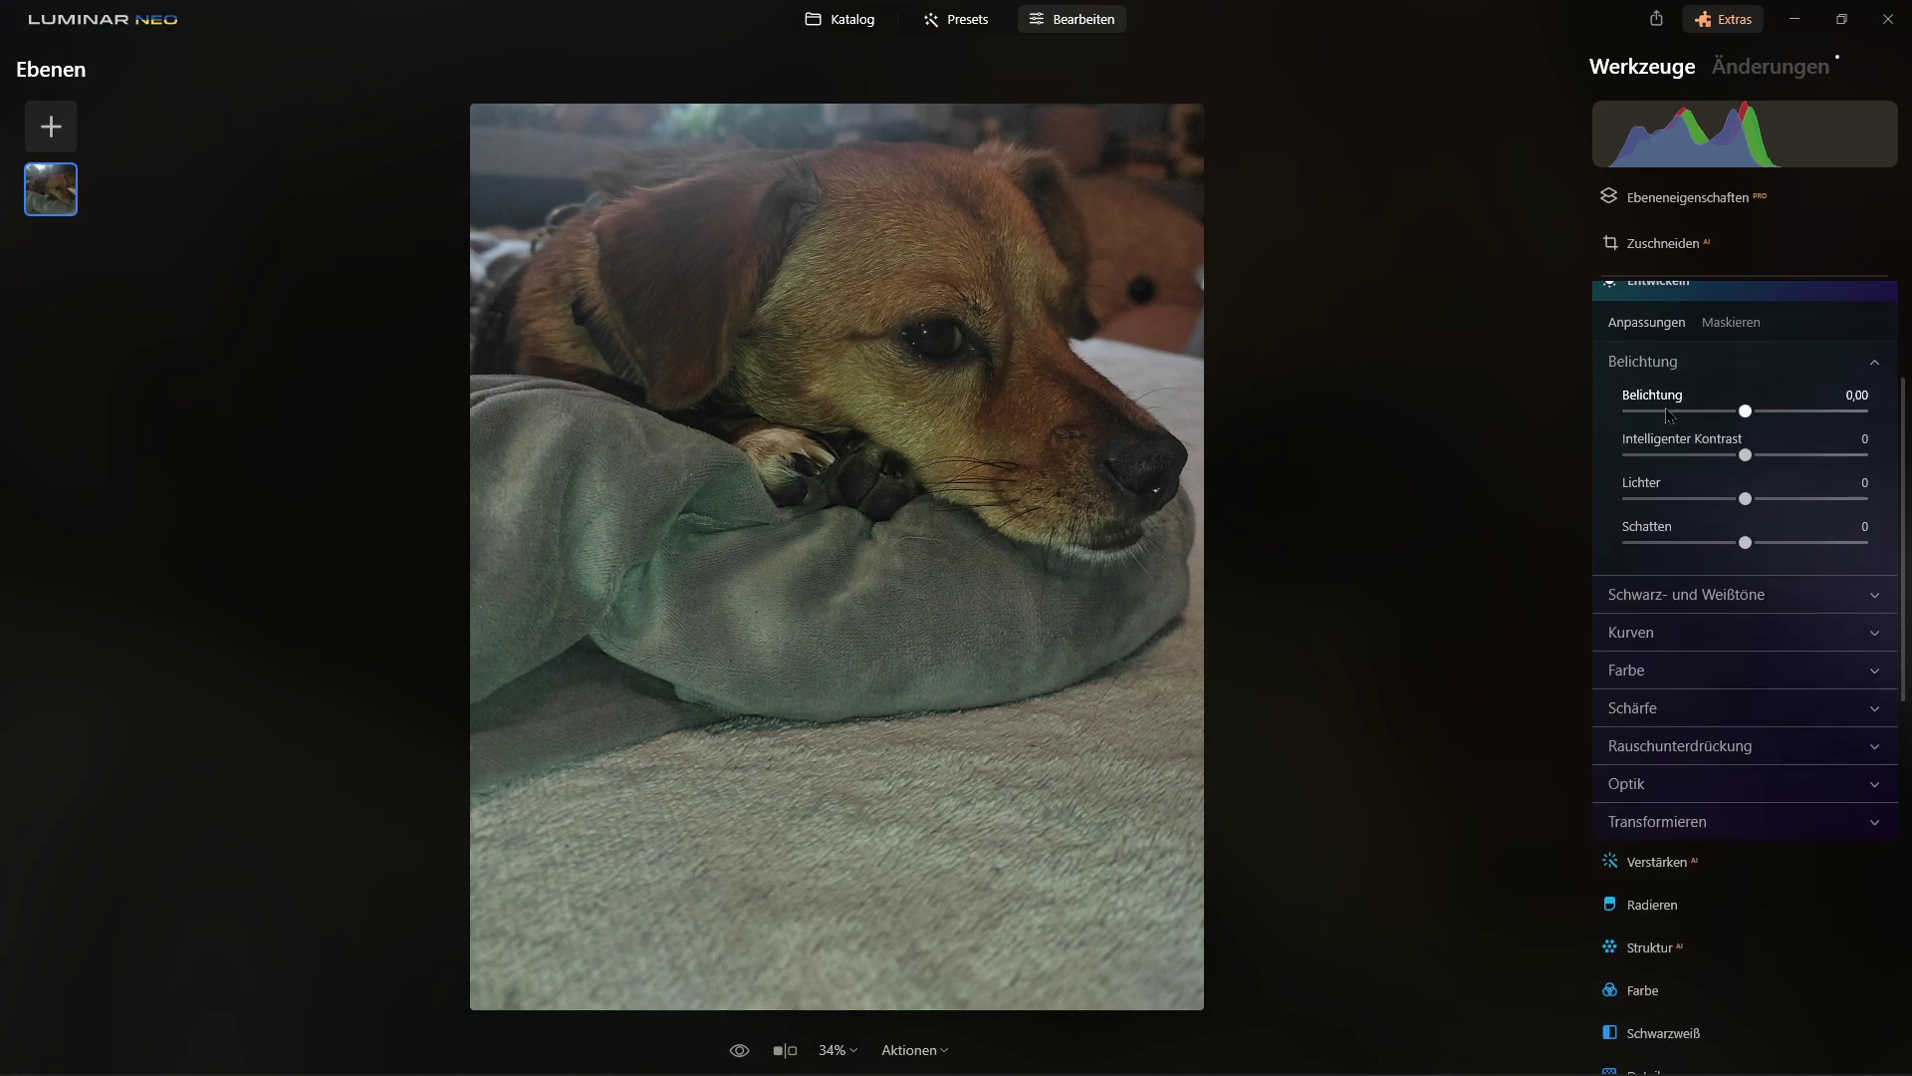
left_click_drag(1748, 463, 1774, 469)
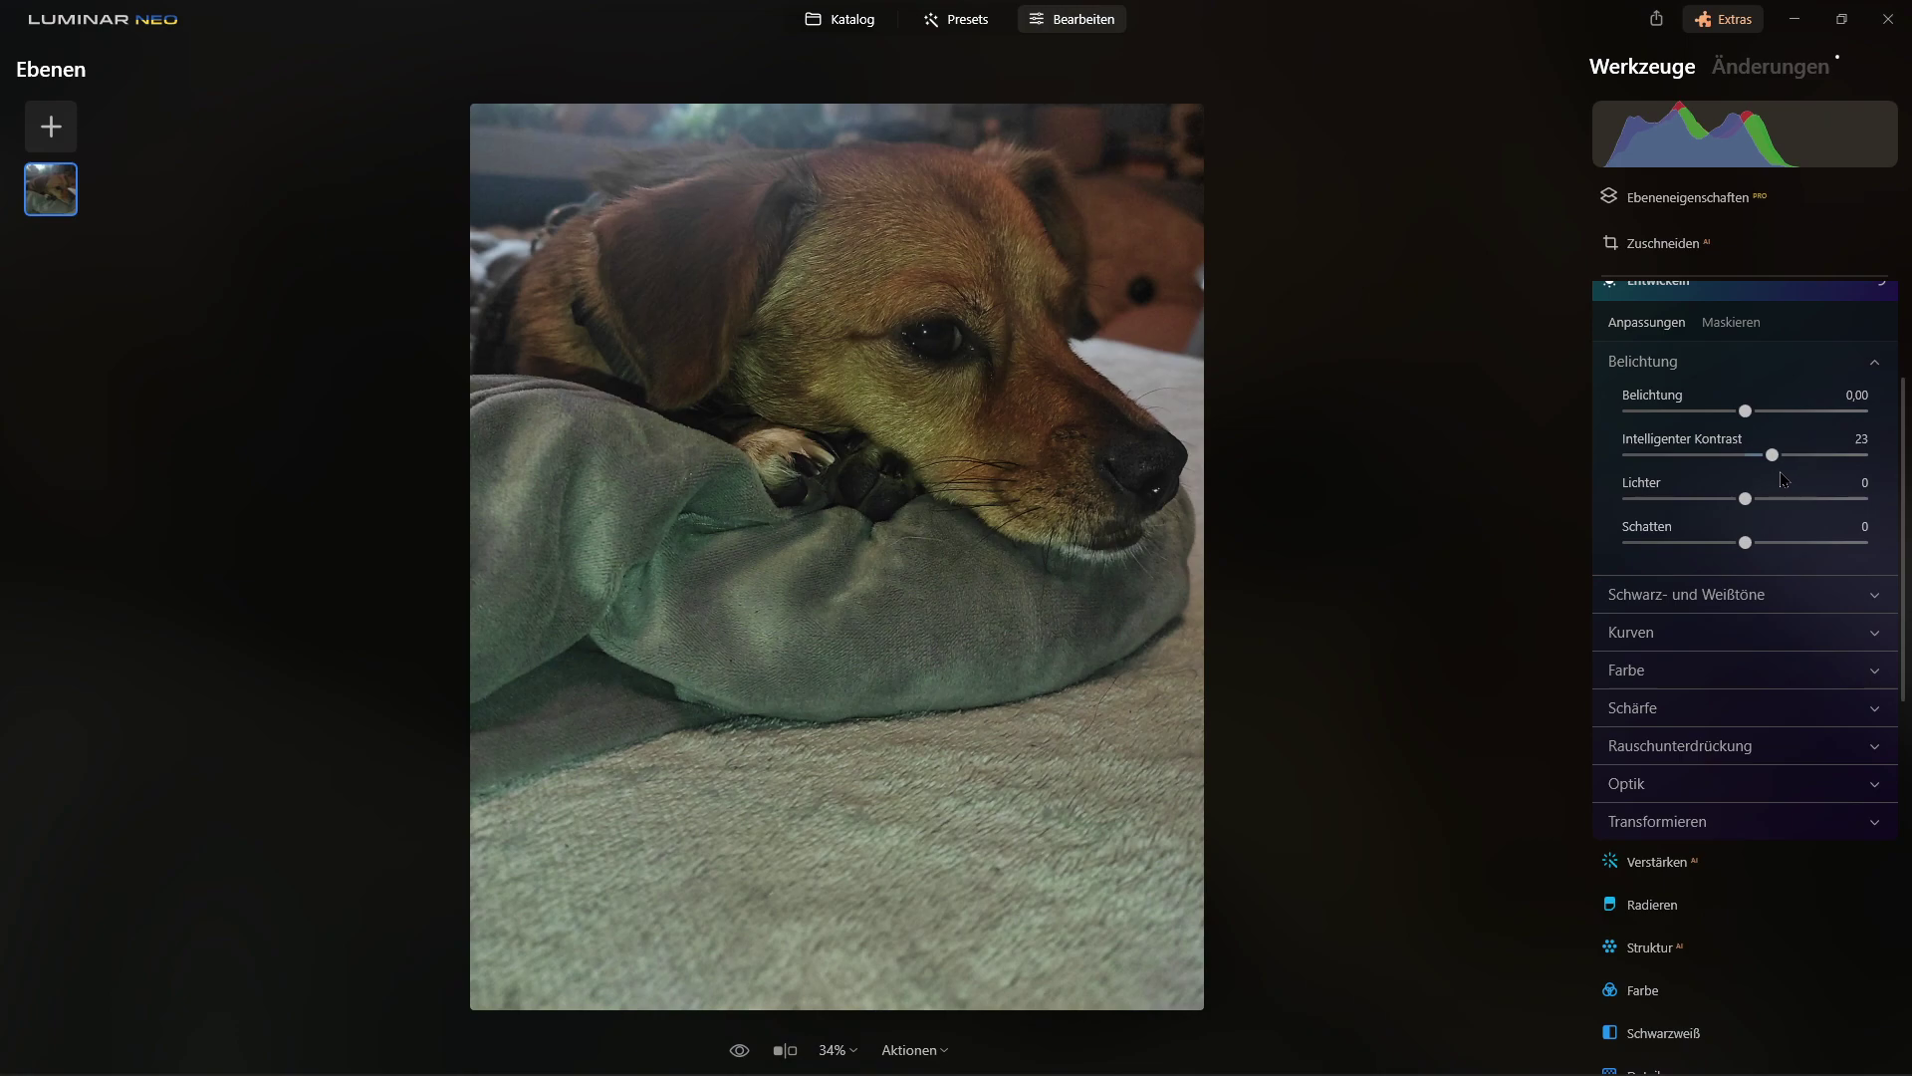
mouse_move(1760, 547)
left_mouse_down()
mouse_move(1782, 547)
mouse_move(1758, 499)
left_mouse_up()
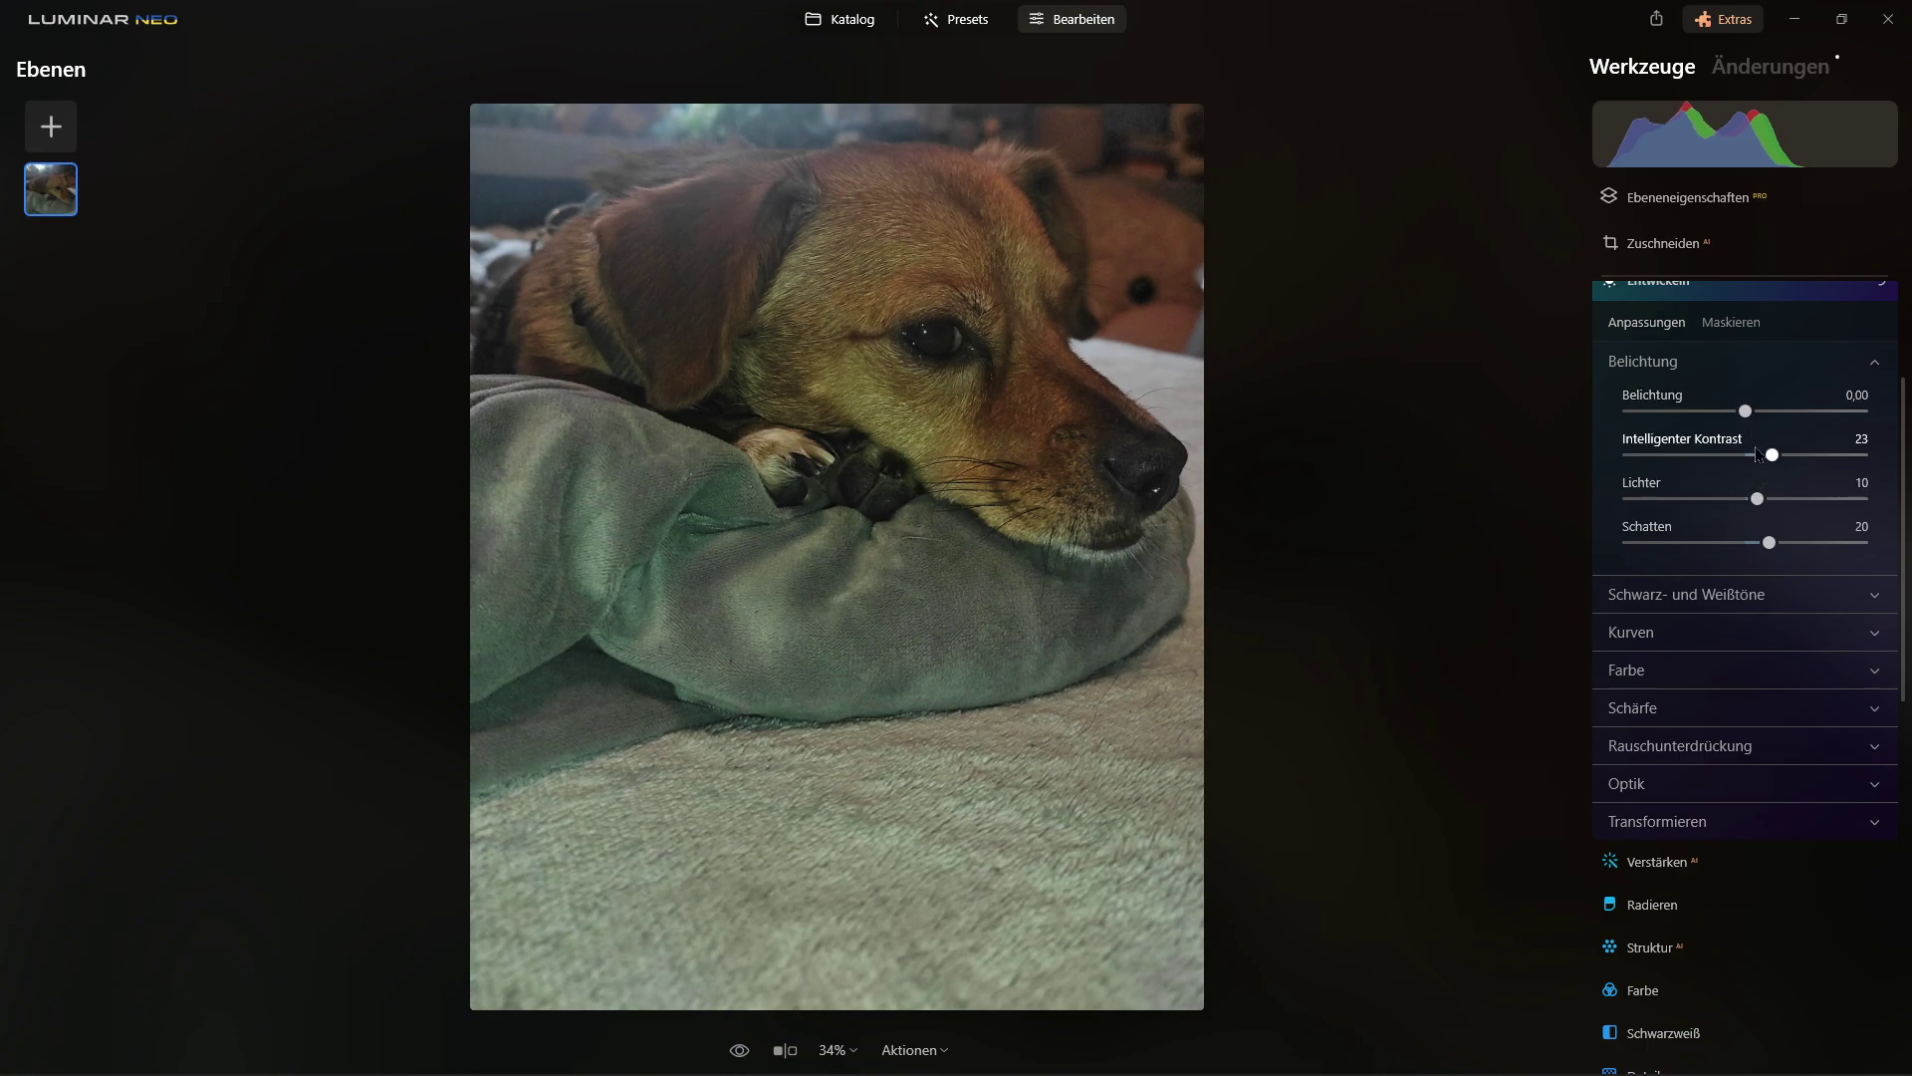
- Raise the Dynamik (vibrance) slider in Farbe to about 12
left_click(1656, 366)
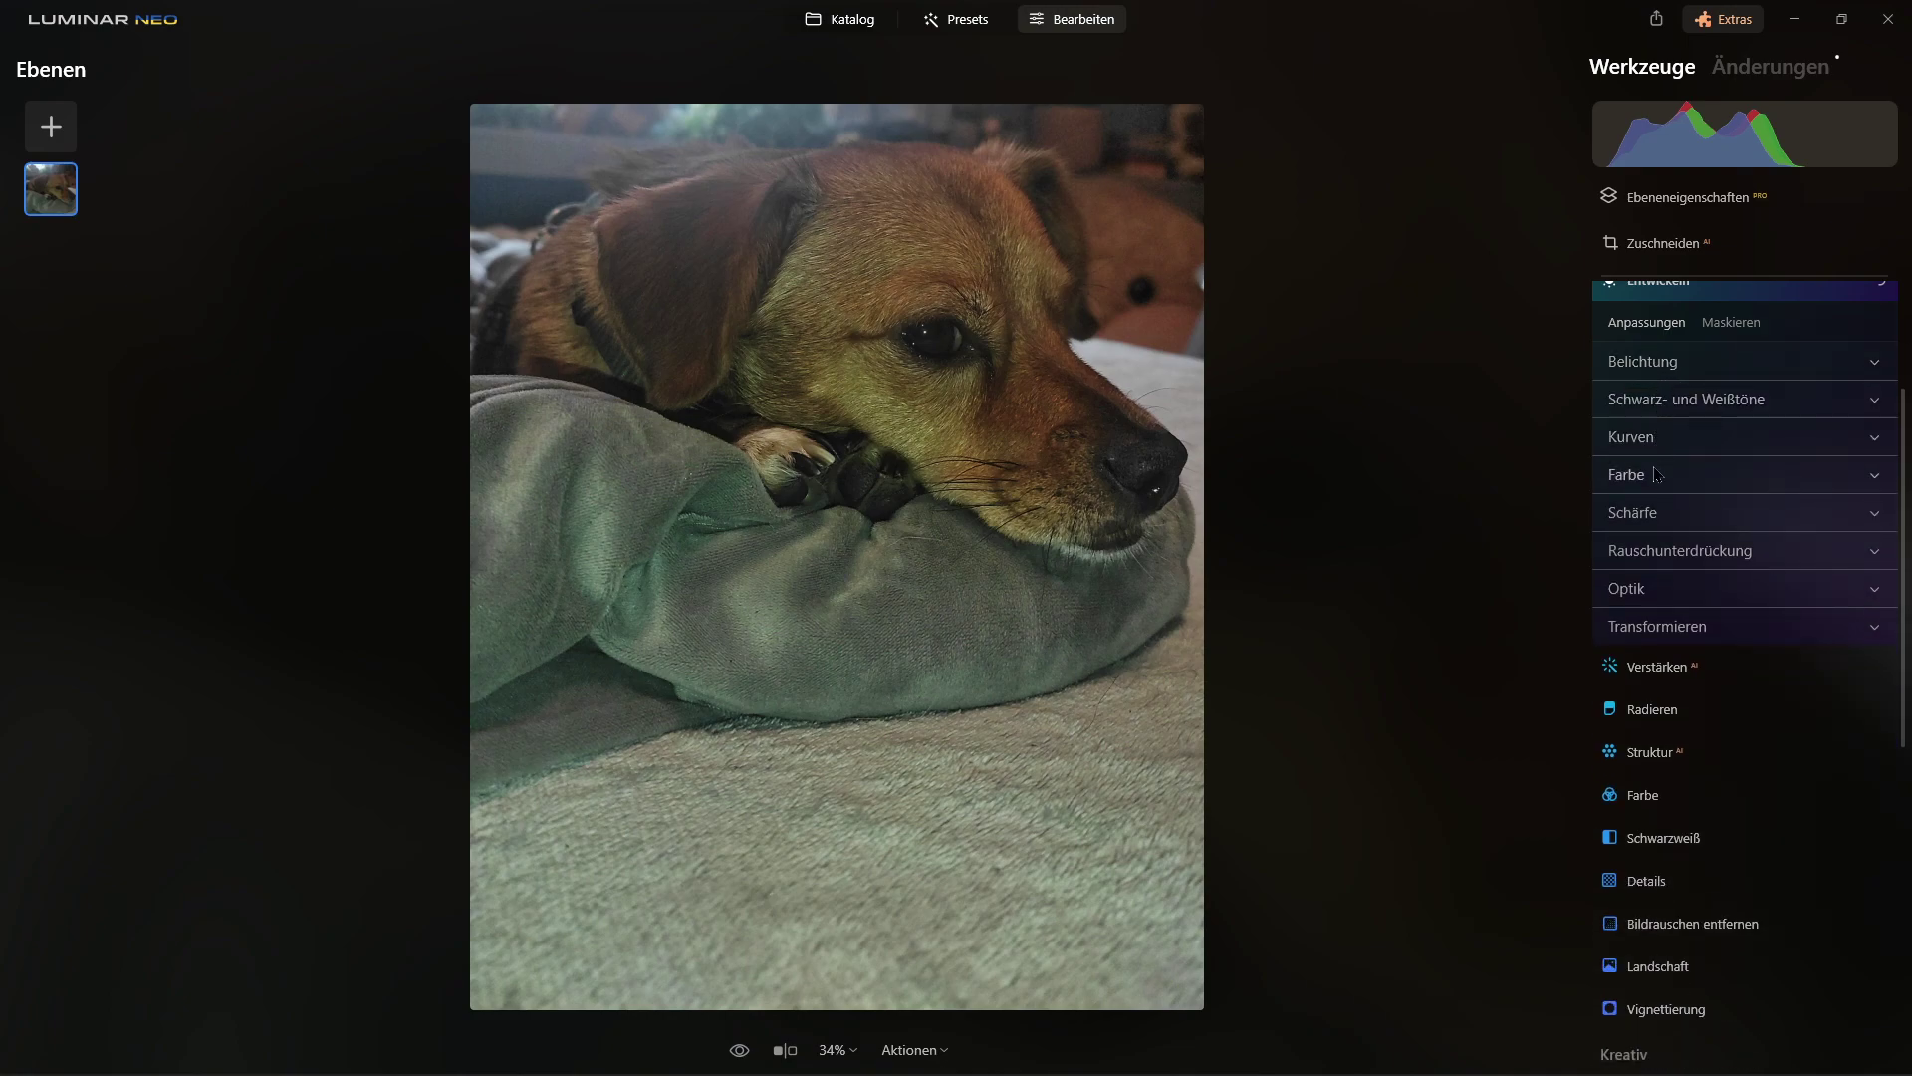
left_click(1657, 484)
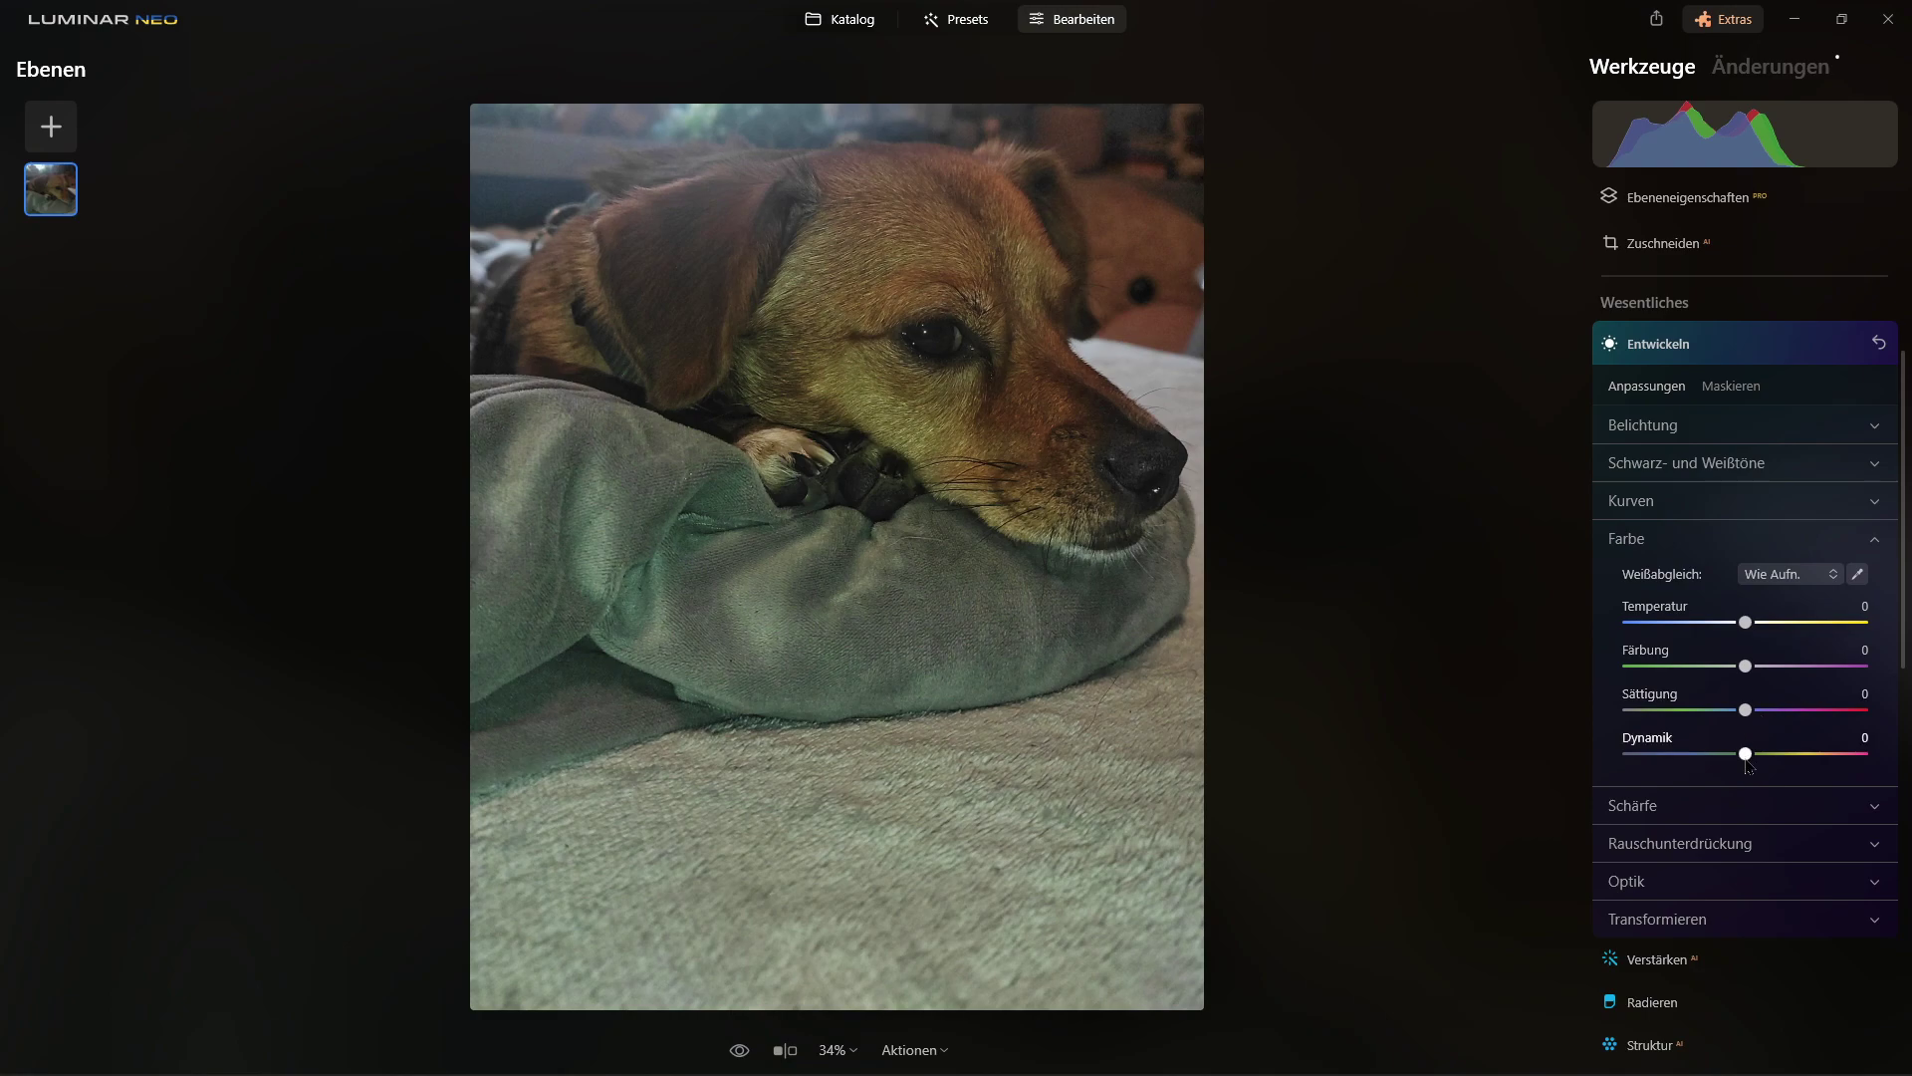
left_click_drag(1748, 764, 1764, 765)
- Apply Superschärfen AI sharpening at the Niedrig strength
left_click(1643, 346)
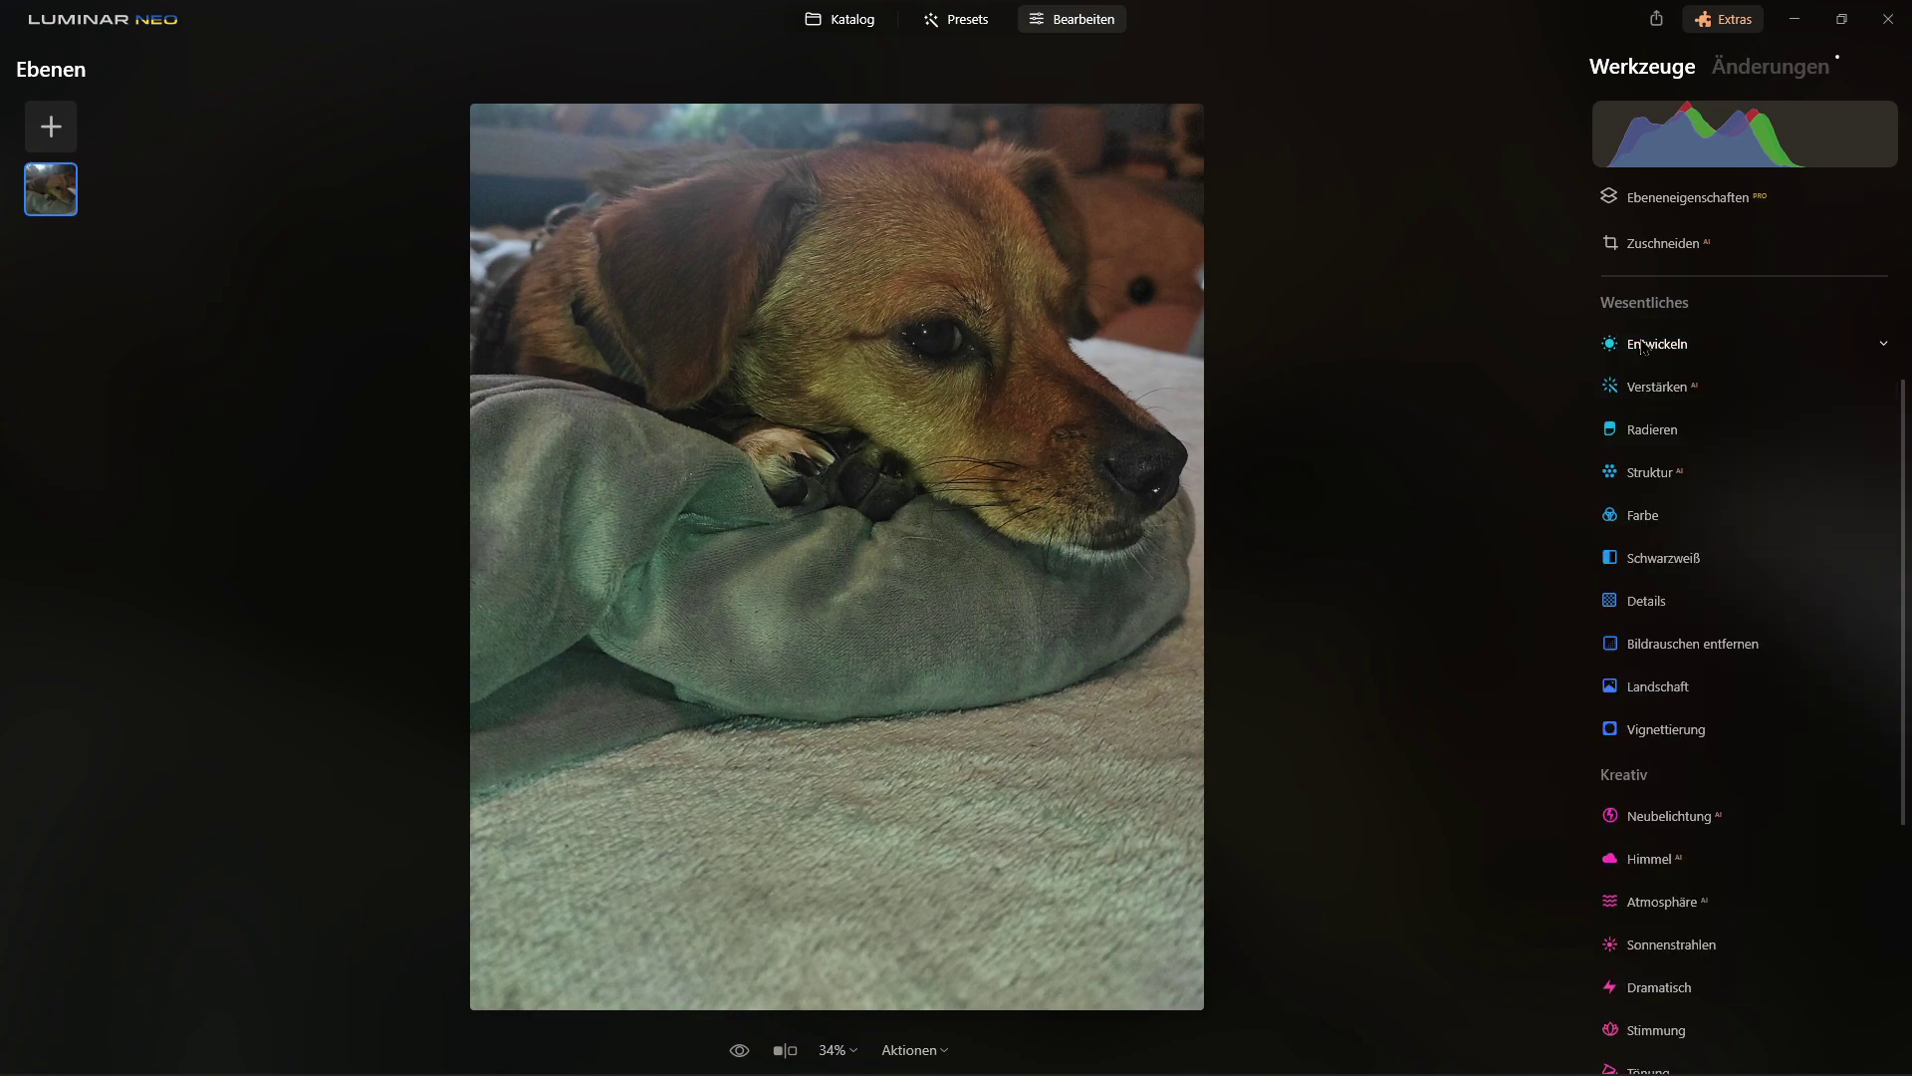
scroll(1643, 418, "down", 3)
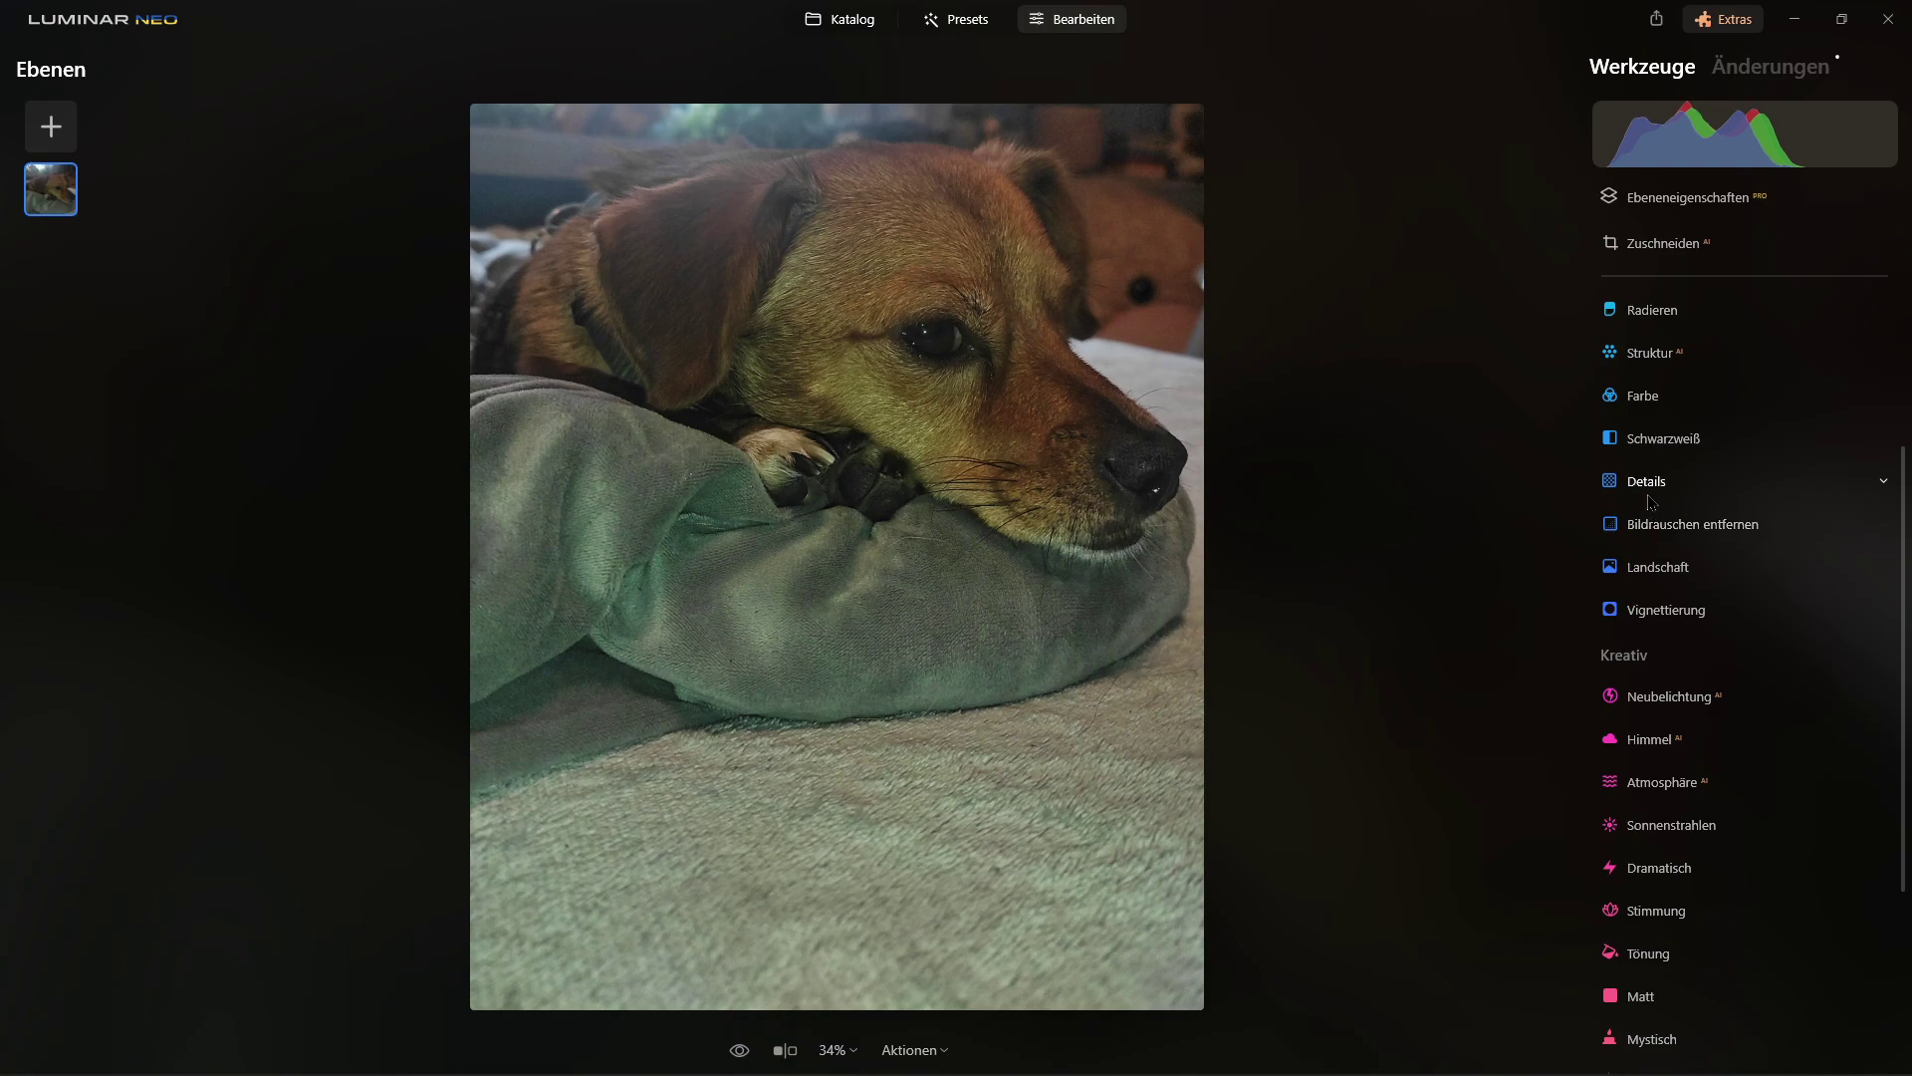
scroll(1658, 448, "up", 6)
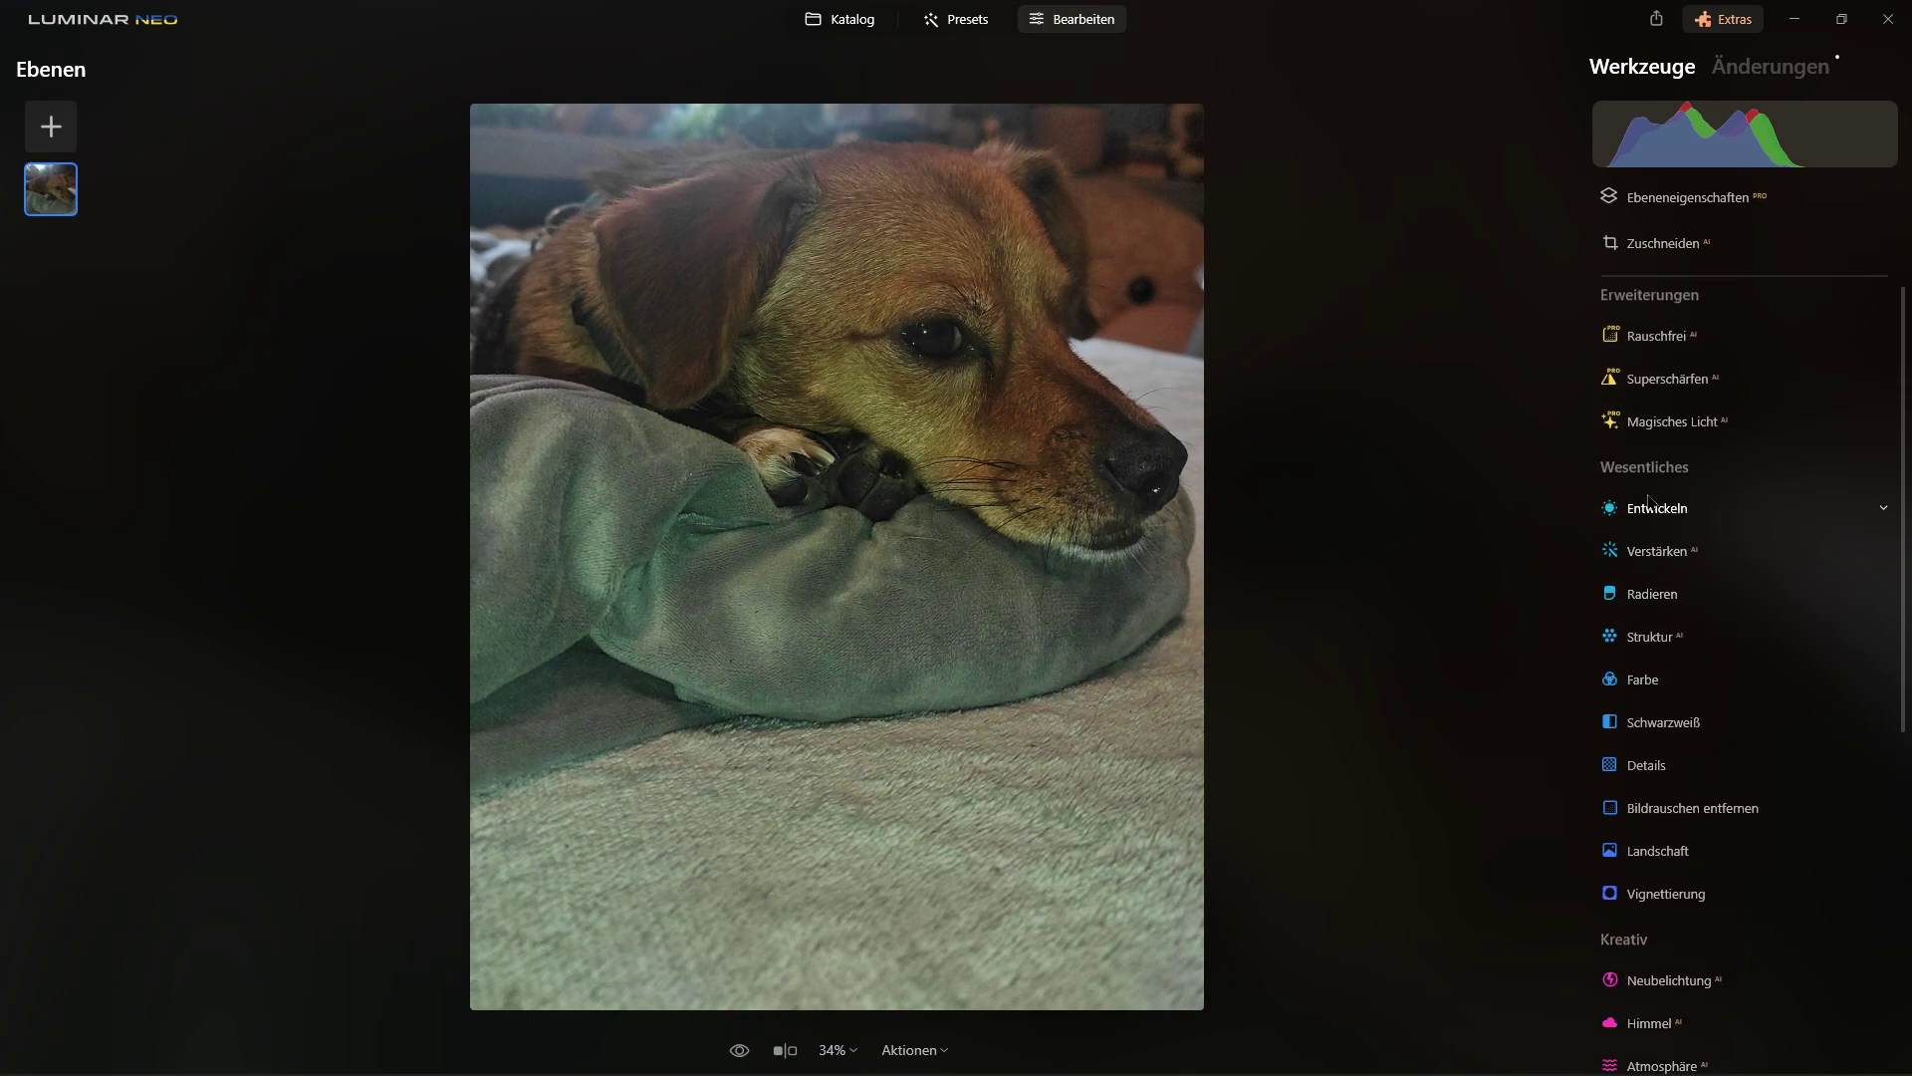
left_click(1666, 390)
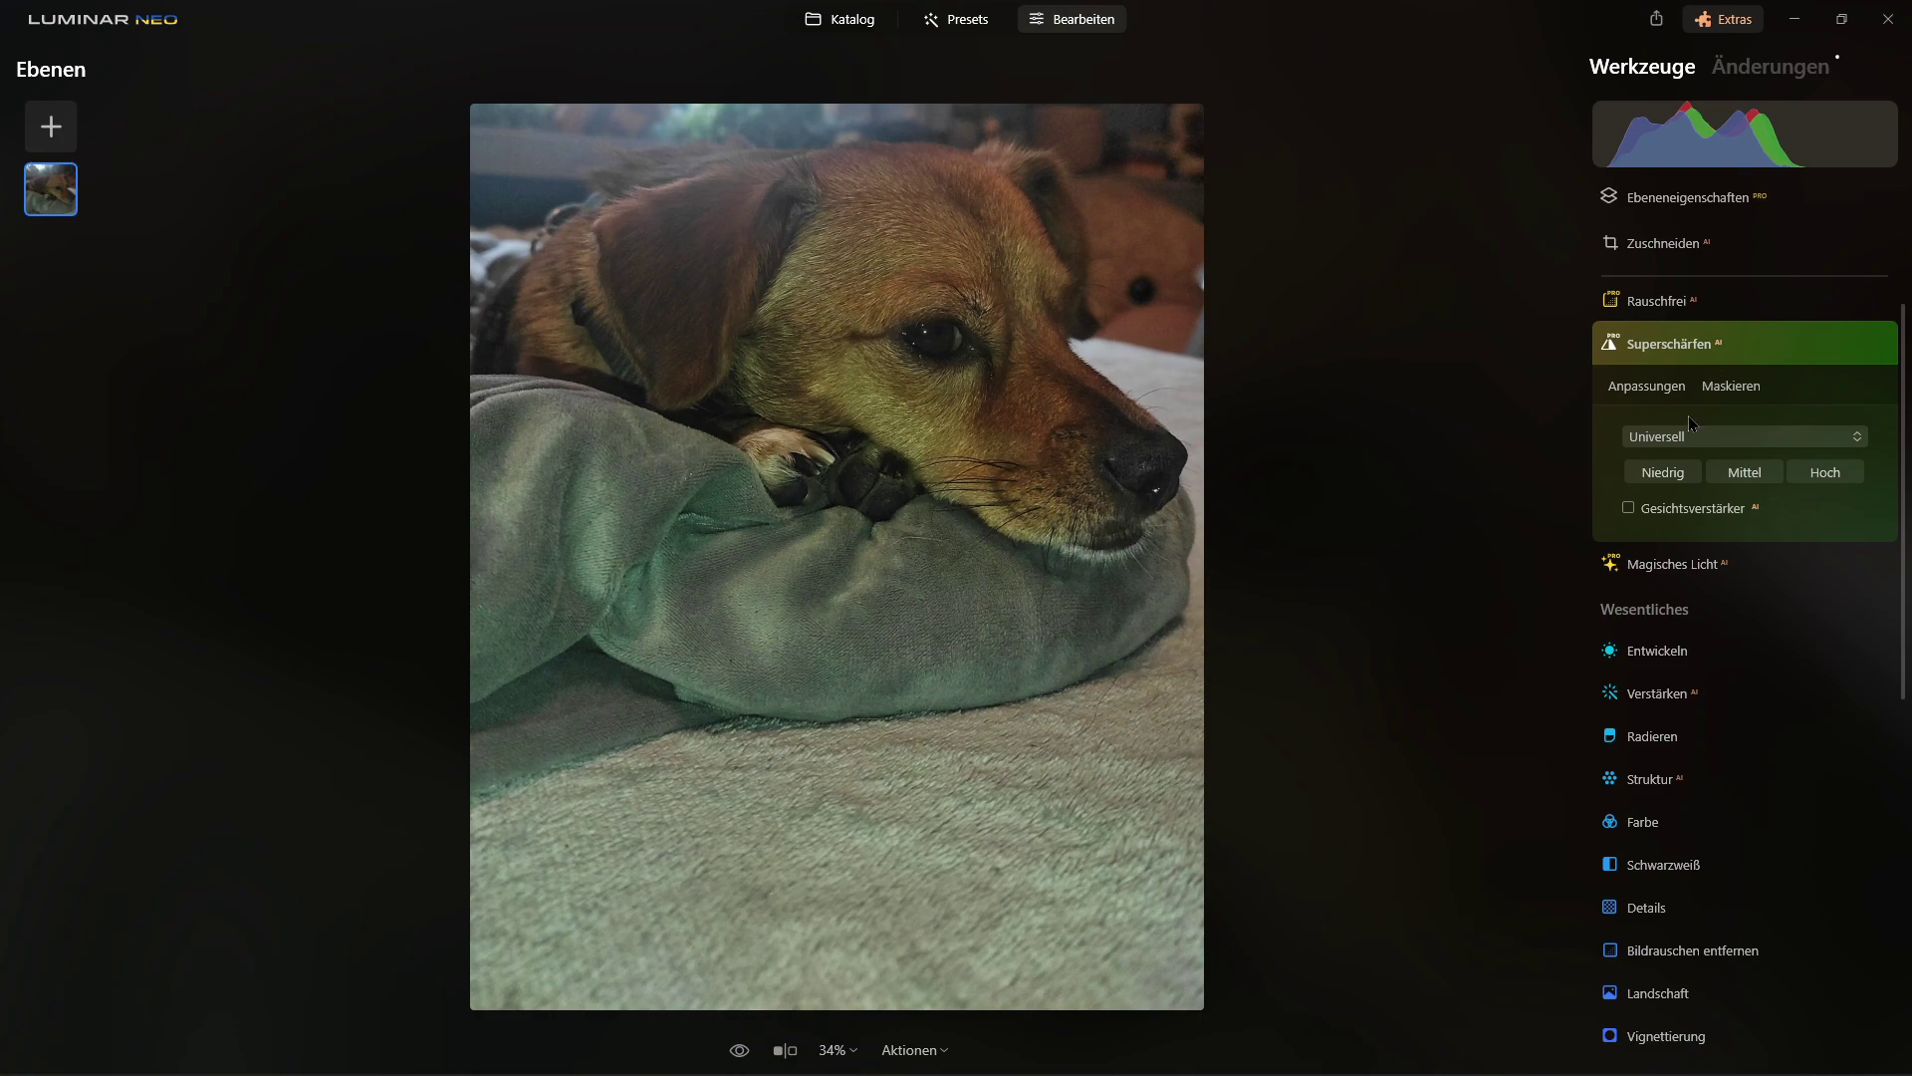
left_click(1671, 480)
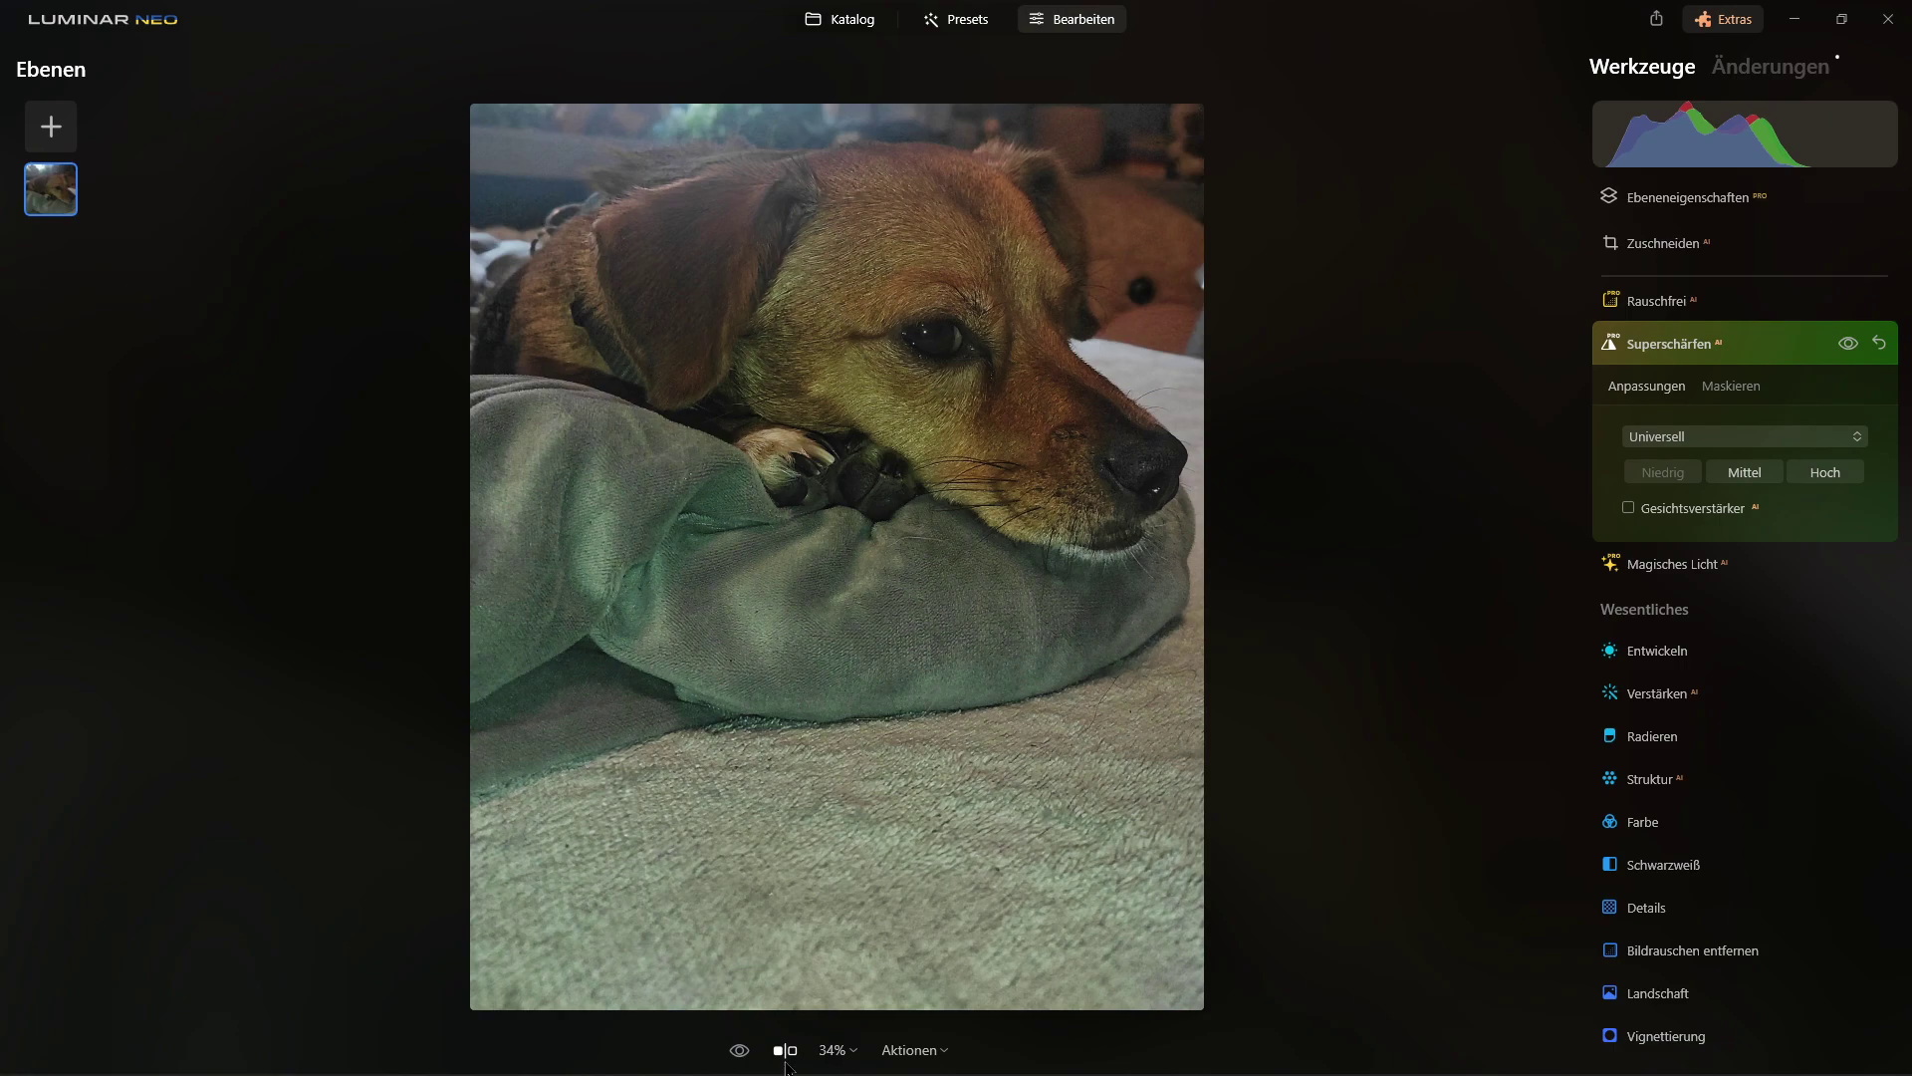
- View the photo at 100% zoom, centred on the dog's face
left_click(836, 1050)
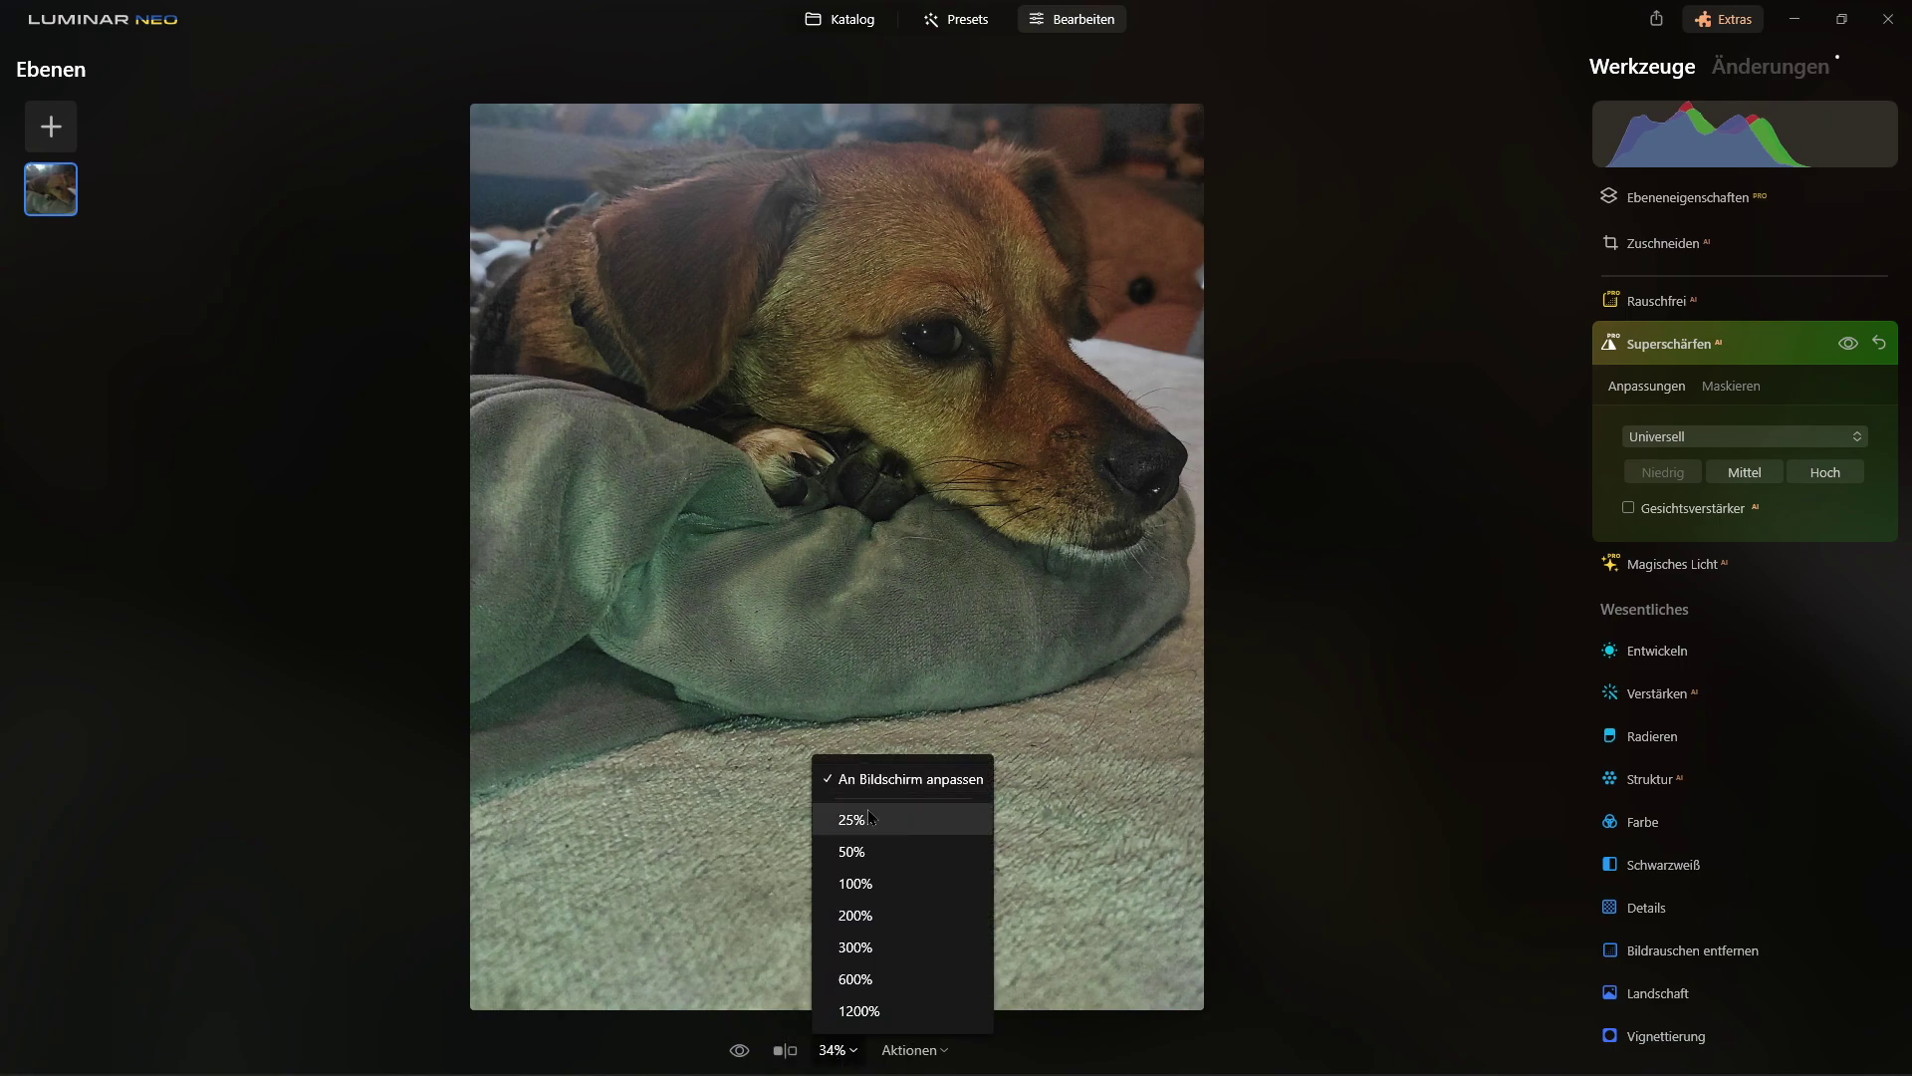
left_click(888, 883)
left_click_drag(1269, 339, 977, 710)
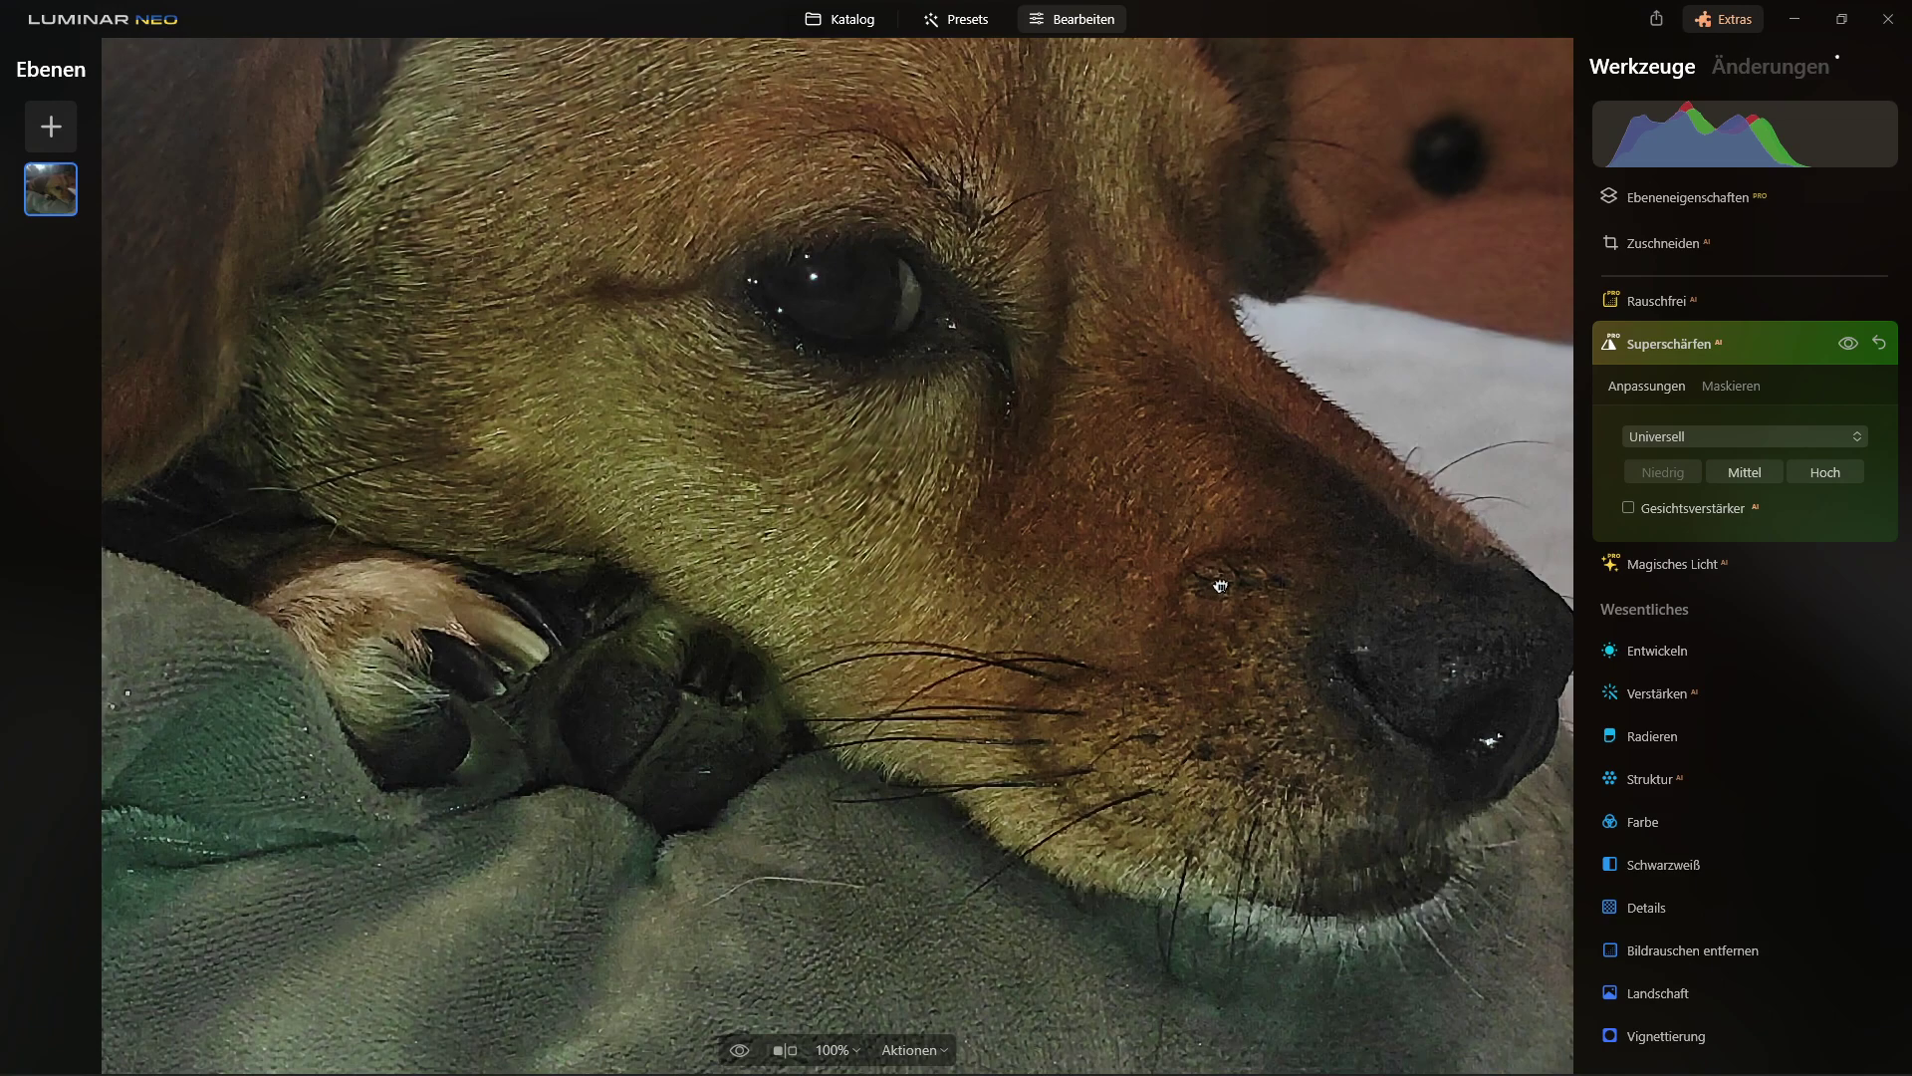
left_click_drag(1221, 585, 1158, 624)
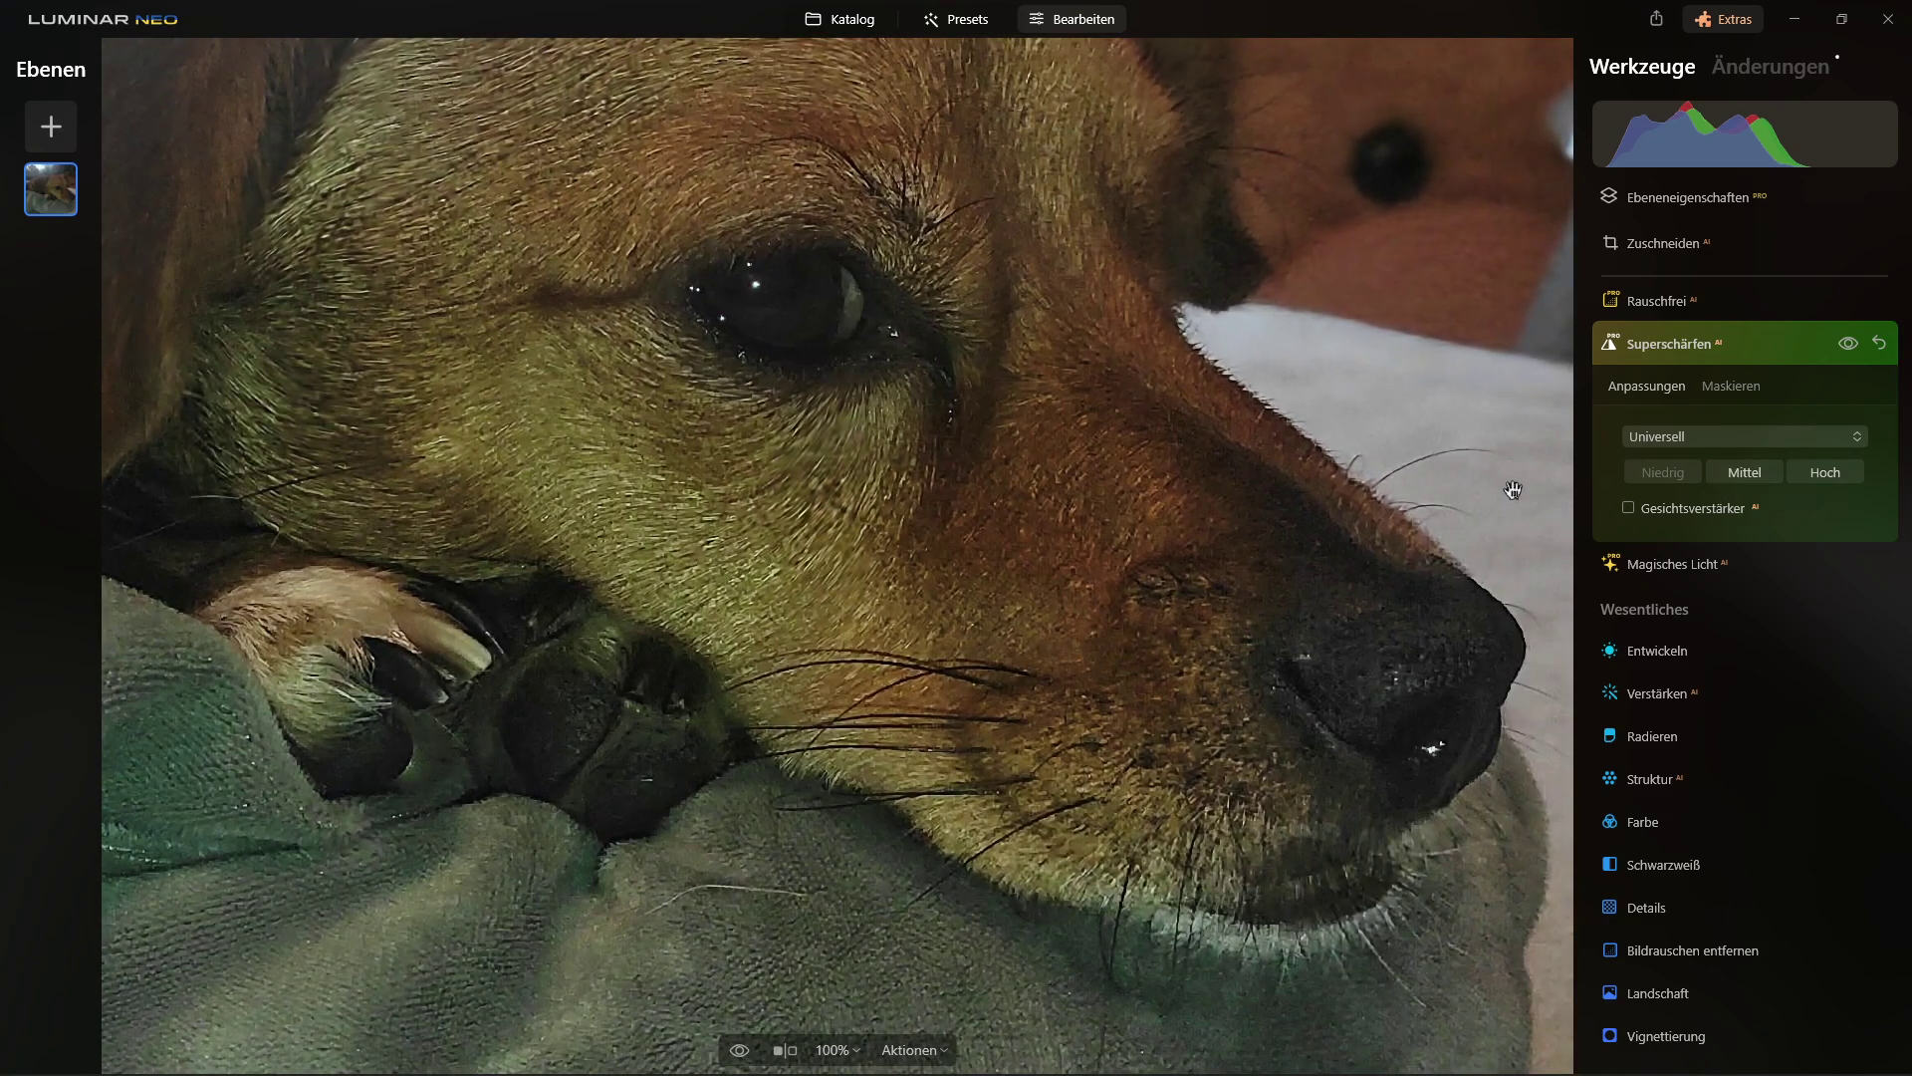
- Toggle Superschärfen off and on repeatedly to compare, leaving the sharpening on
left_click(1846, 345)
left_click(1845, 345)
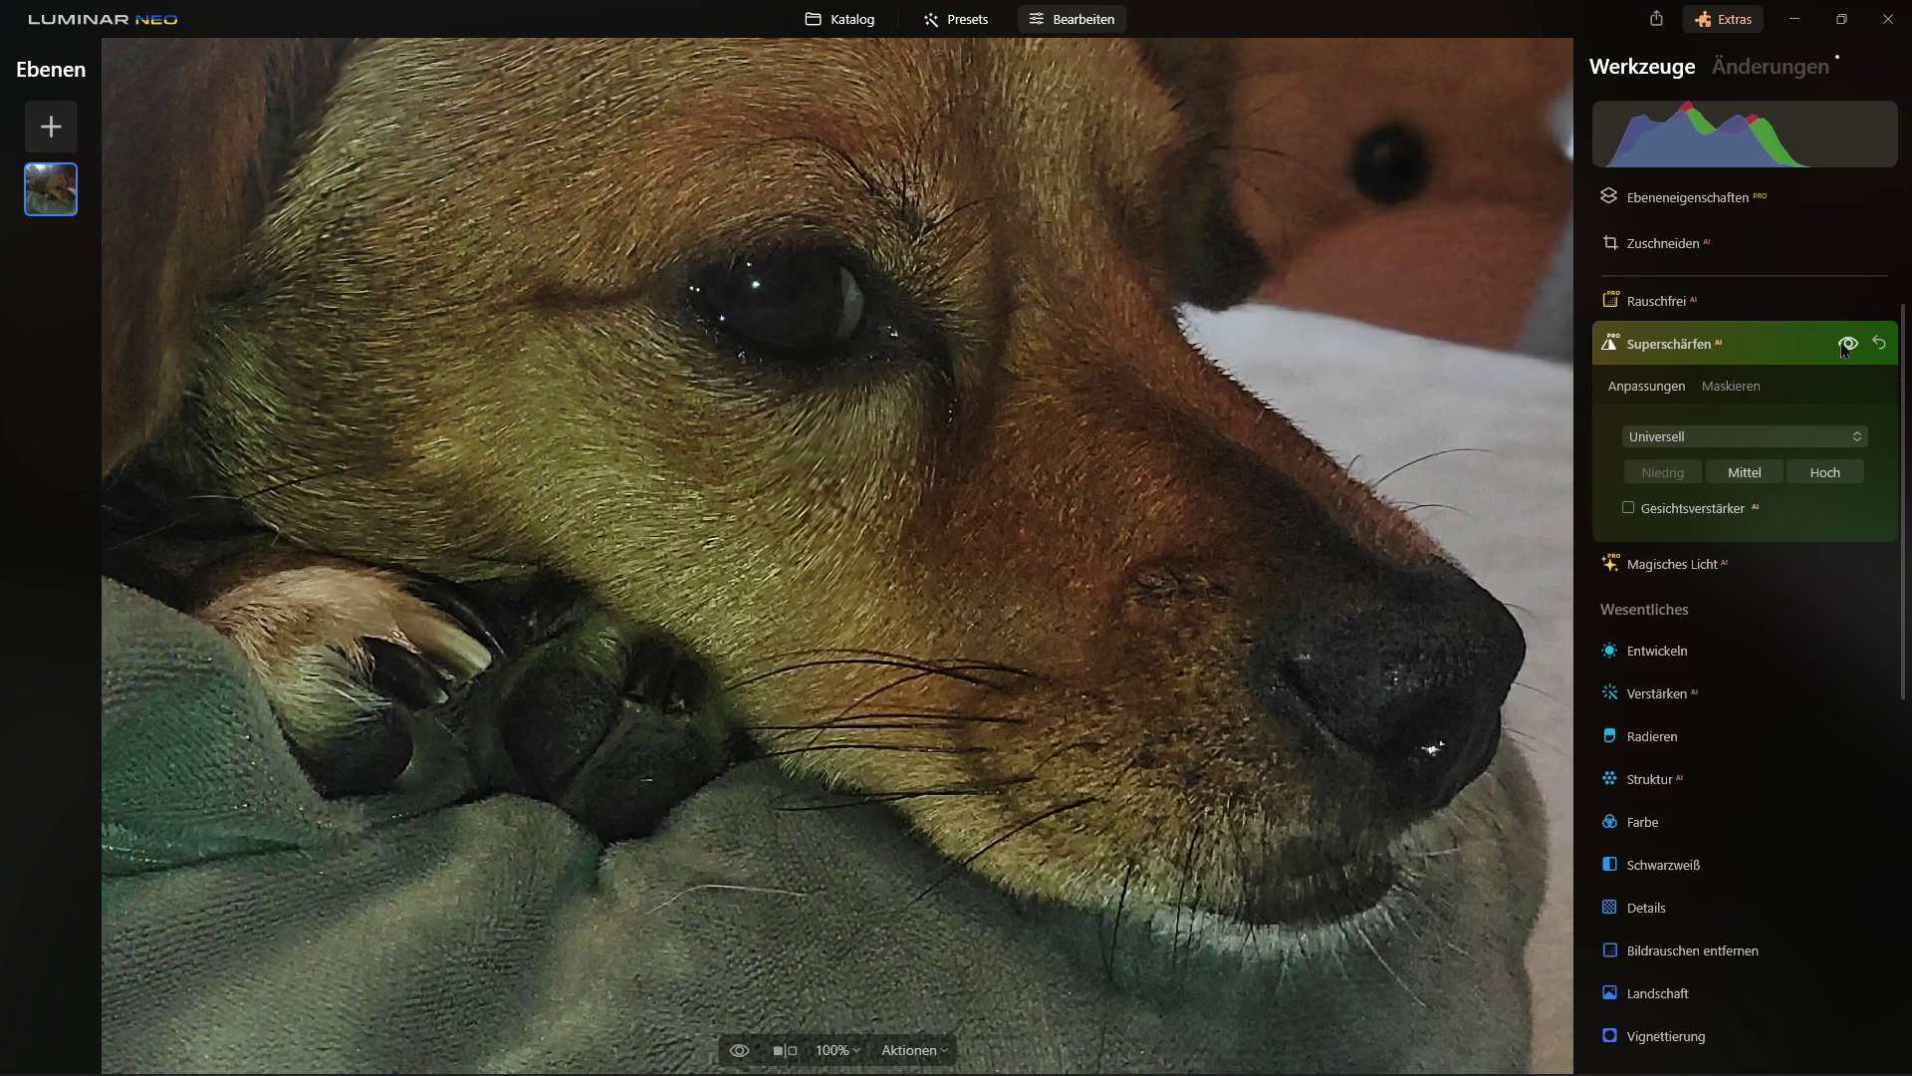
left_click(1845, 344)
left_click(1843, 347)
left_click(1843, 347)
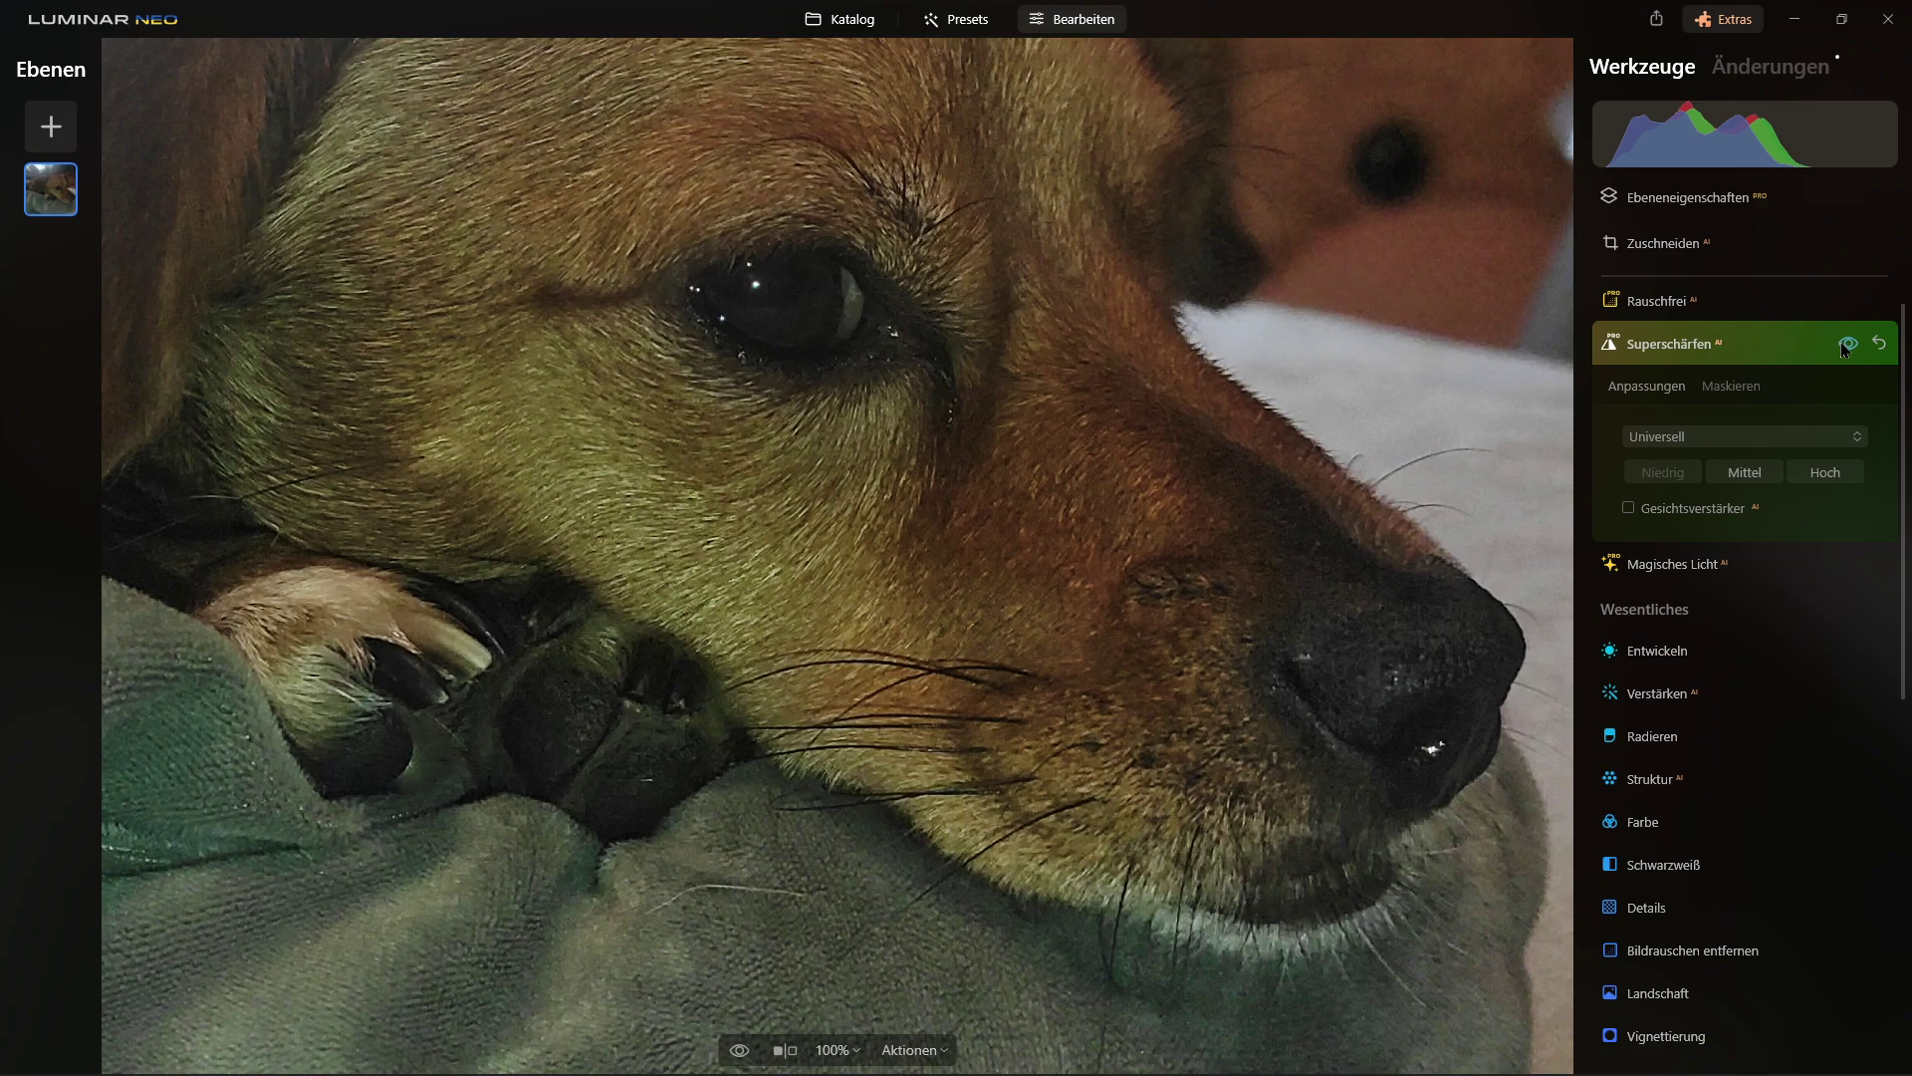
left_click(1843, 348)
left_click(1843, 347)
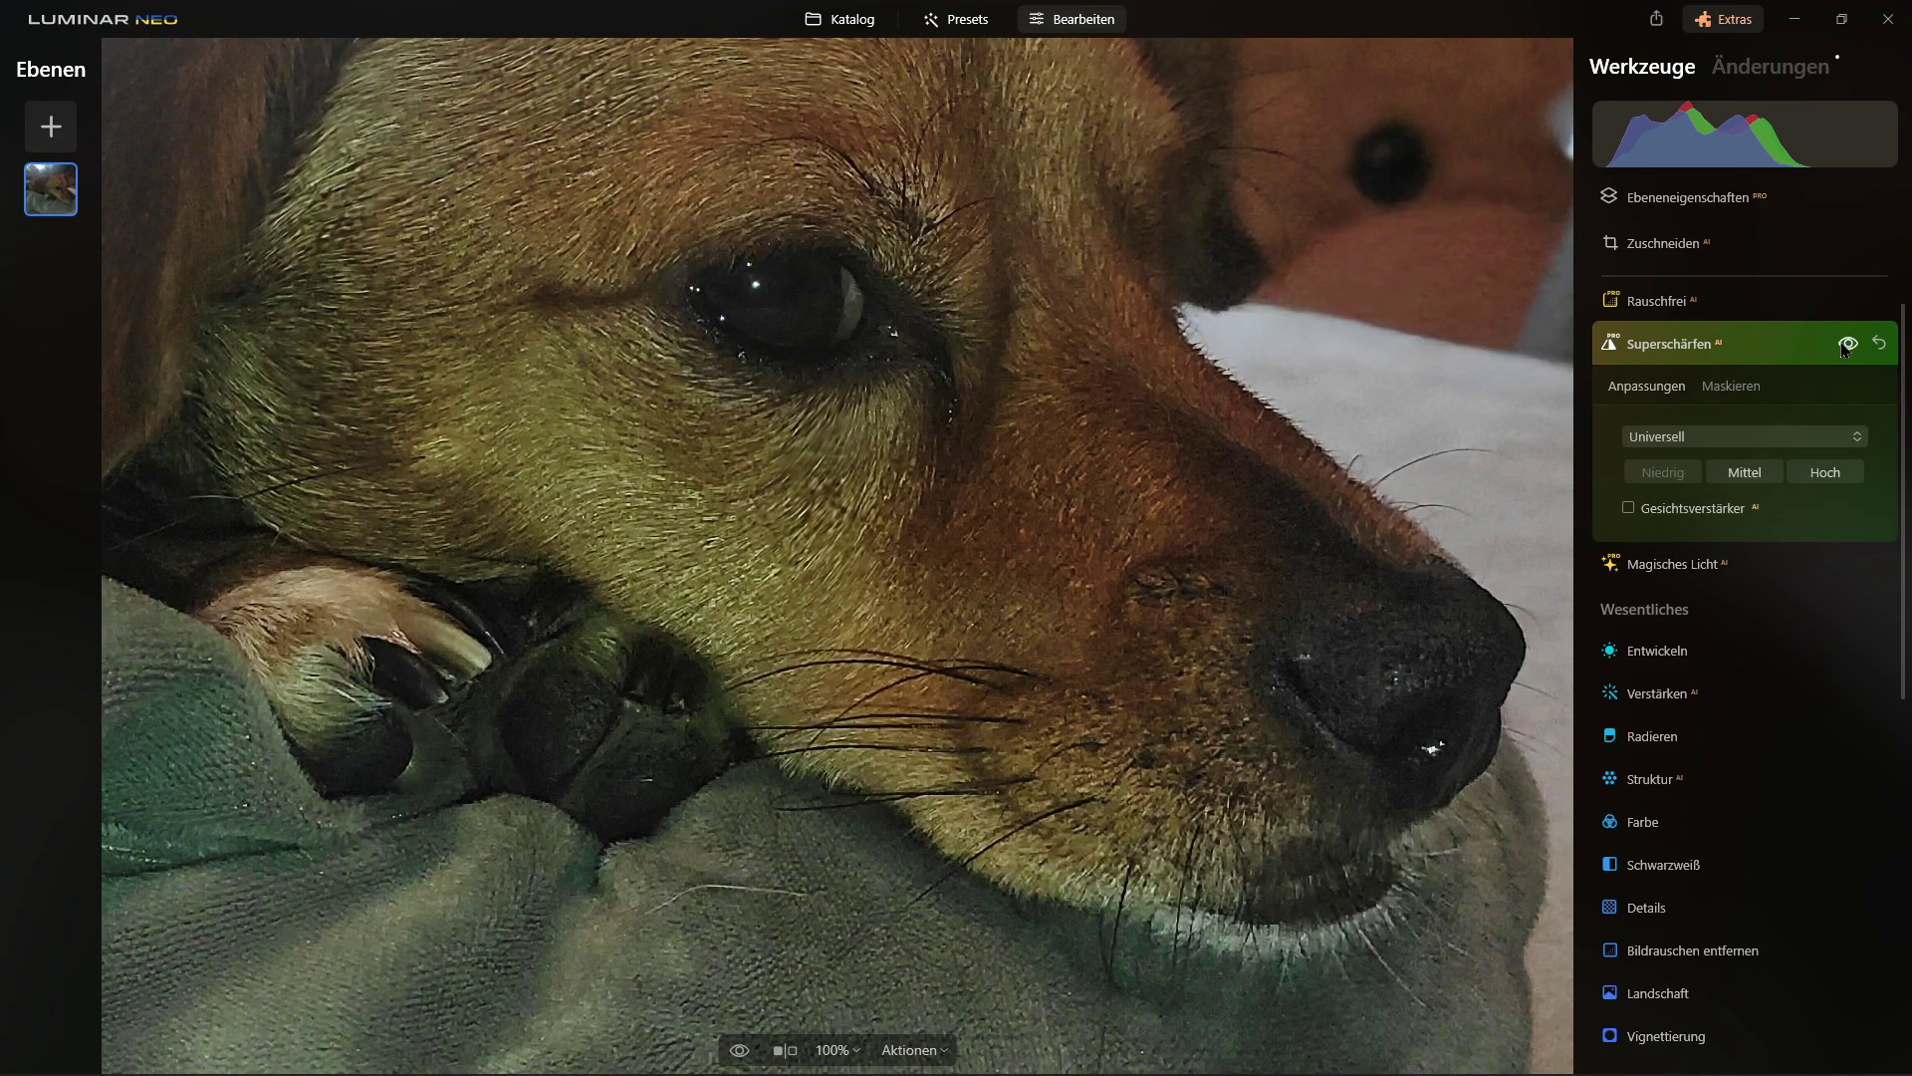
left_click(1843, 348)
left_click(1842, 348)
left_click(1843, 348)
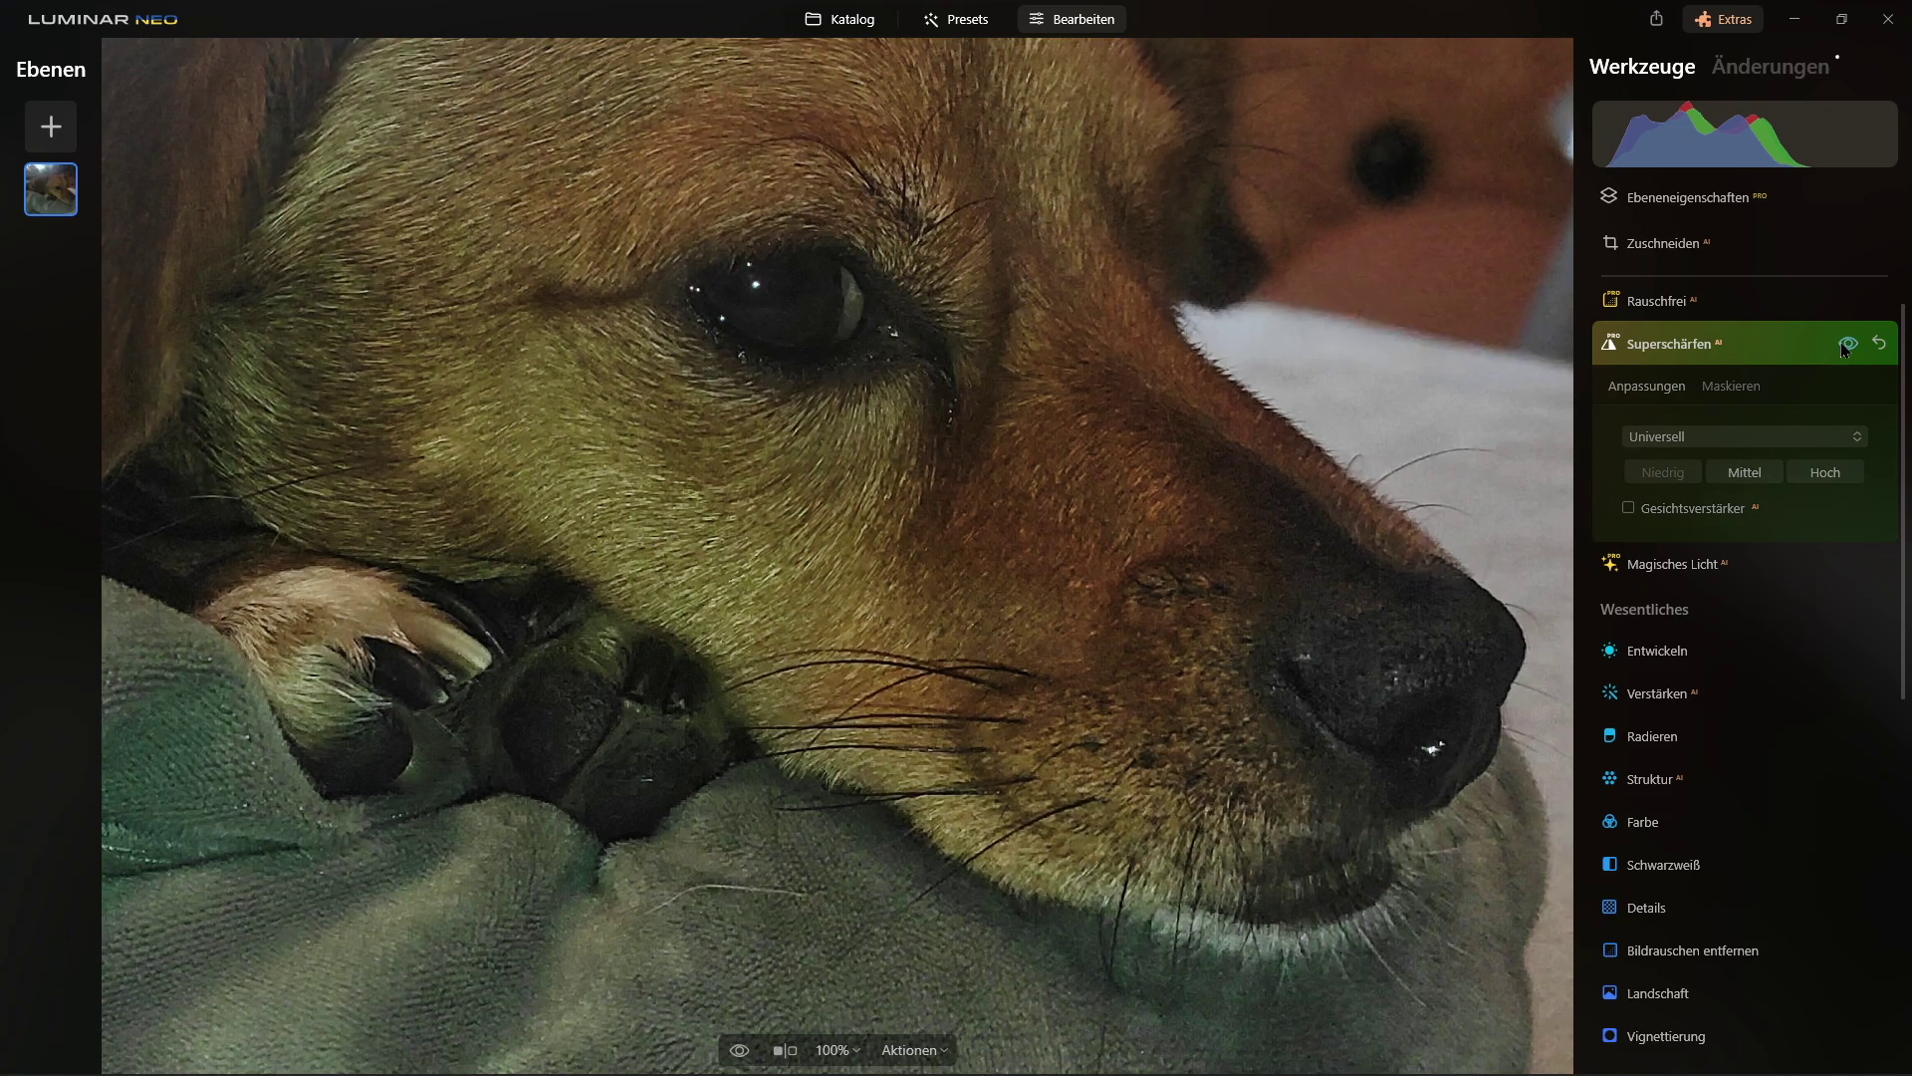
left_click(1842, 348)
left_click(1843, 348)
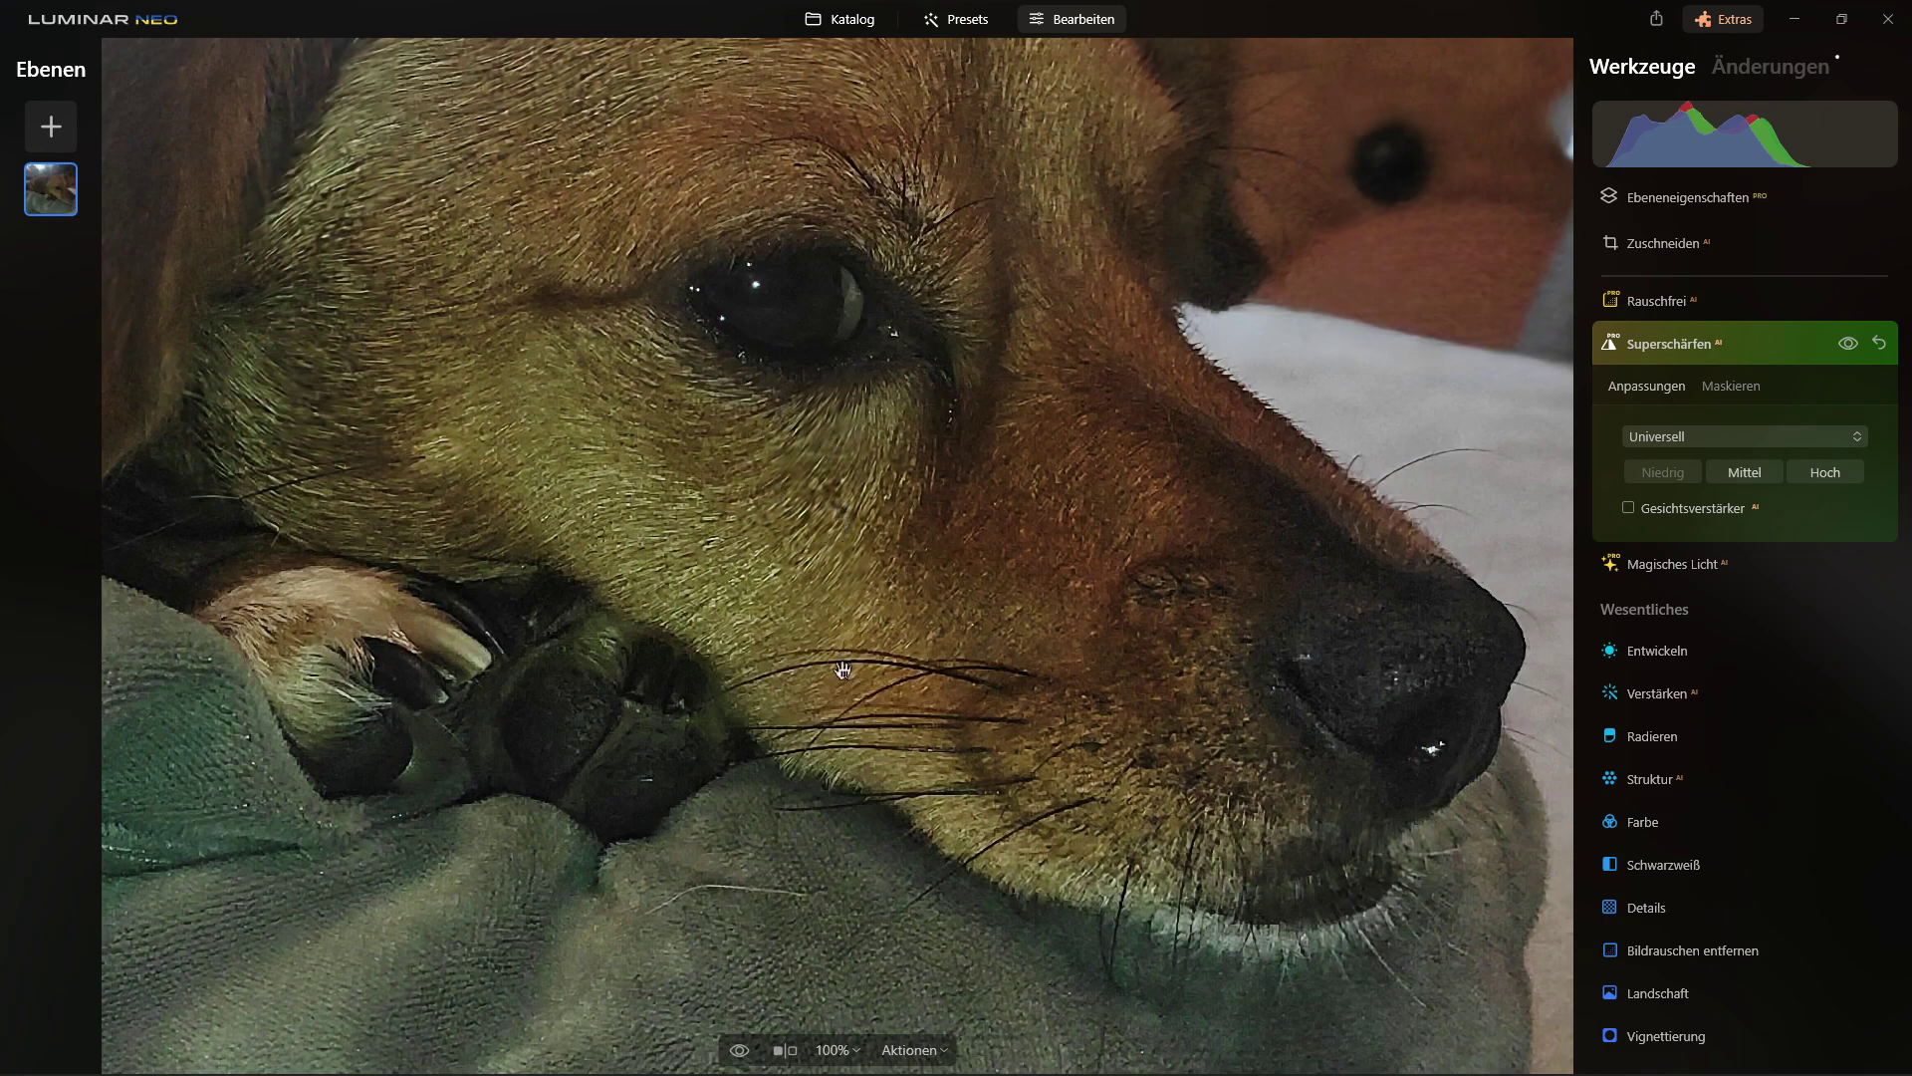
left_click(841, 1058)
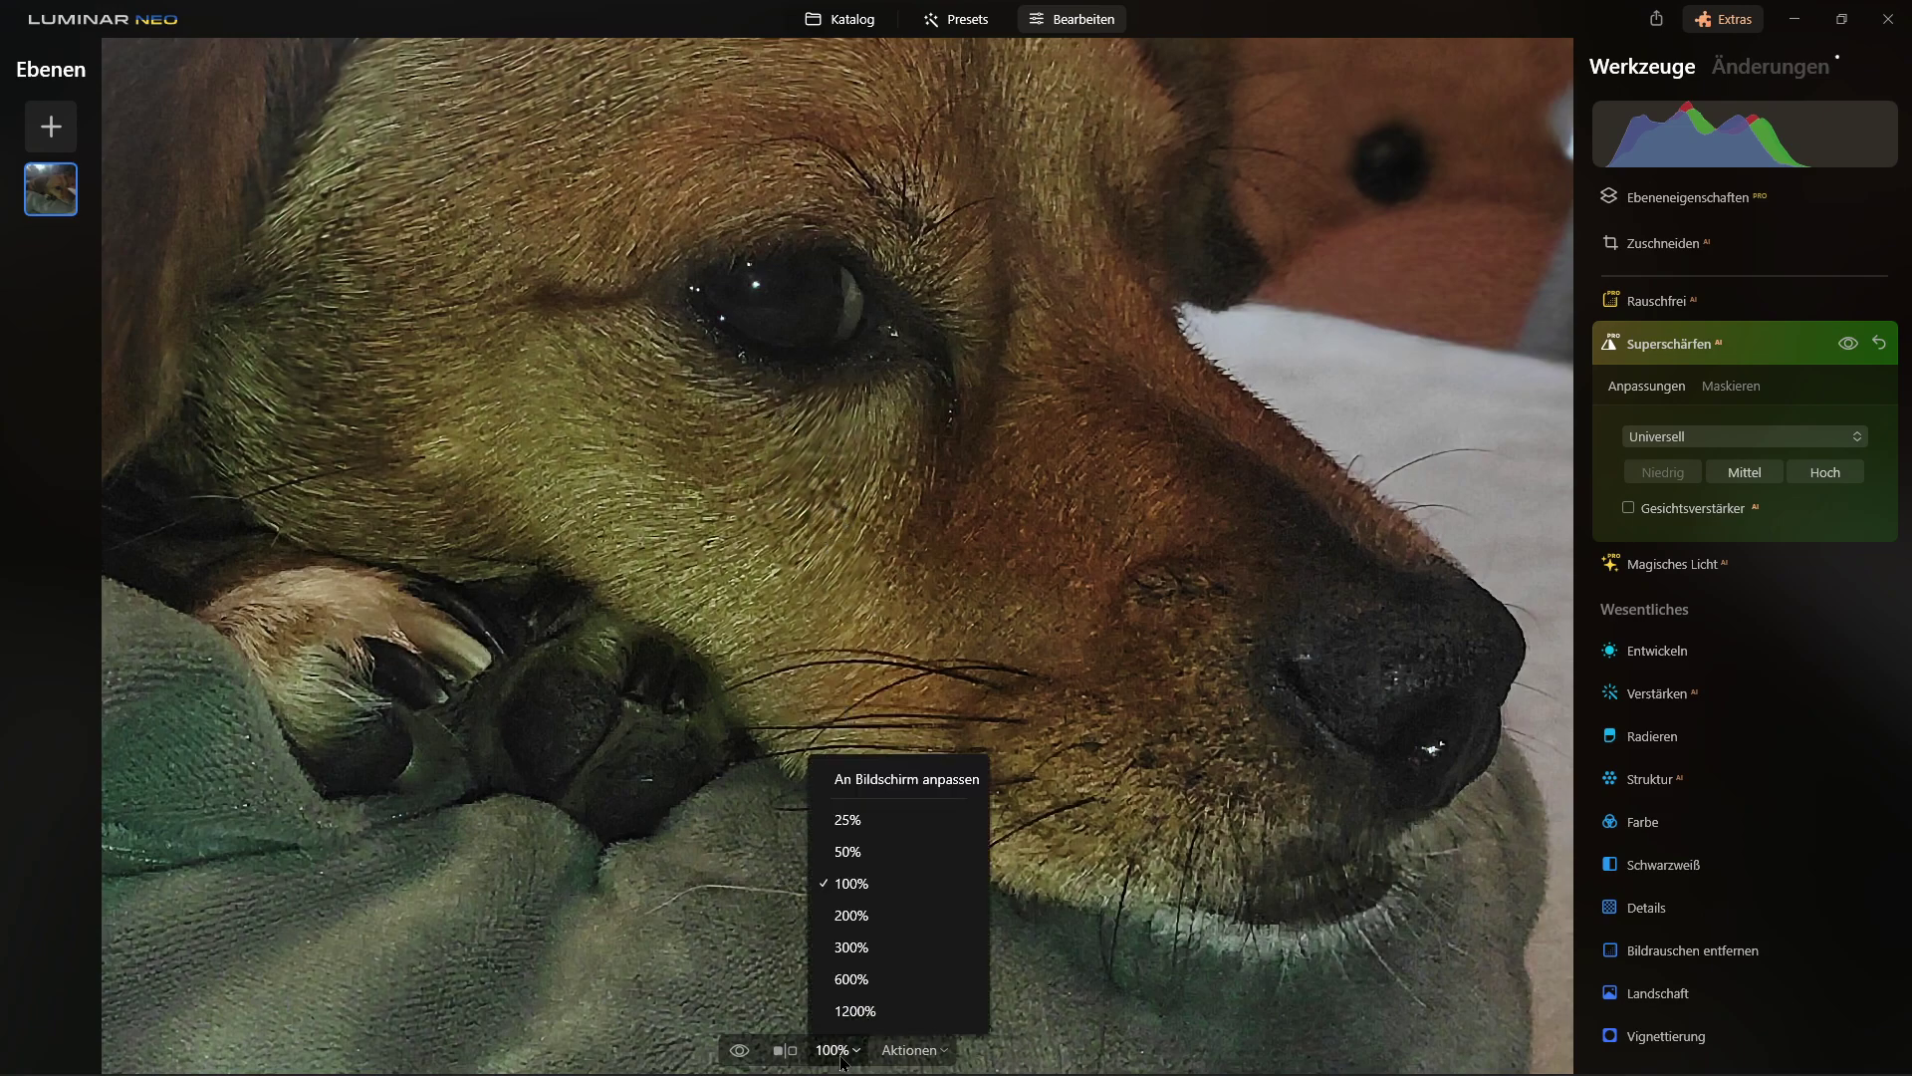
- Fit the photo to the screen with An Bildschirm anpassen and collapse Superschärfen
left_click(854, 777)
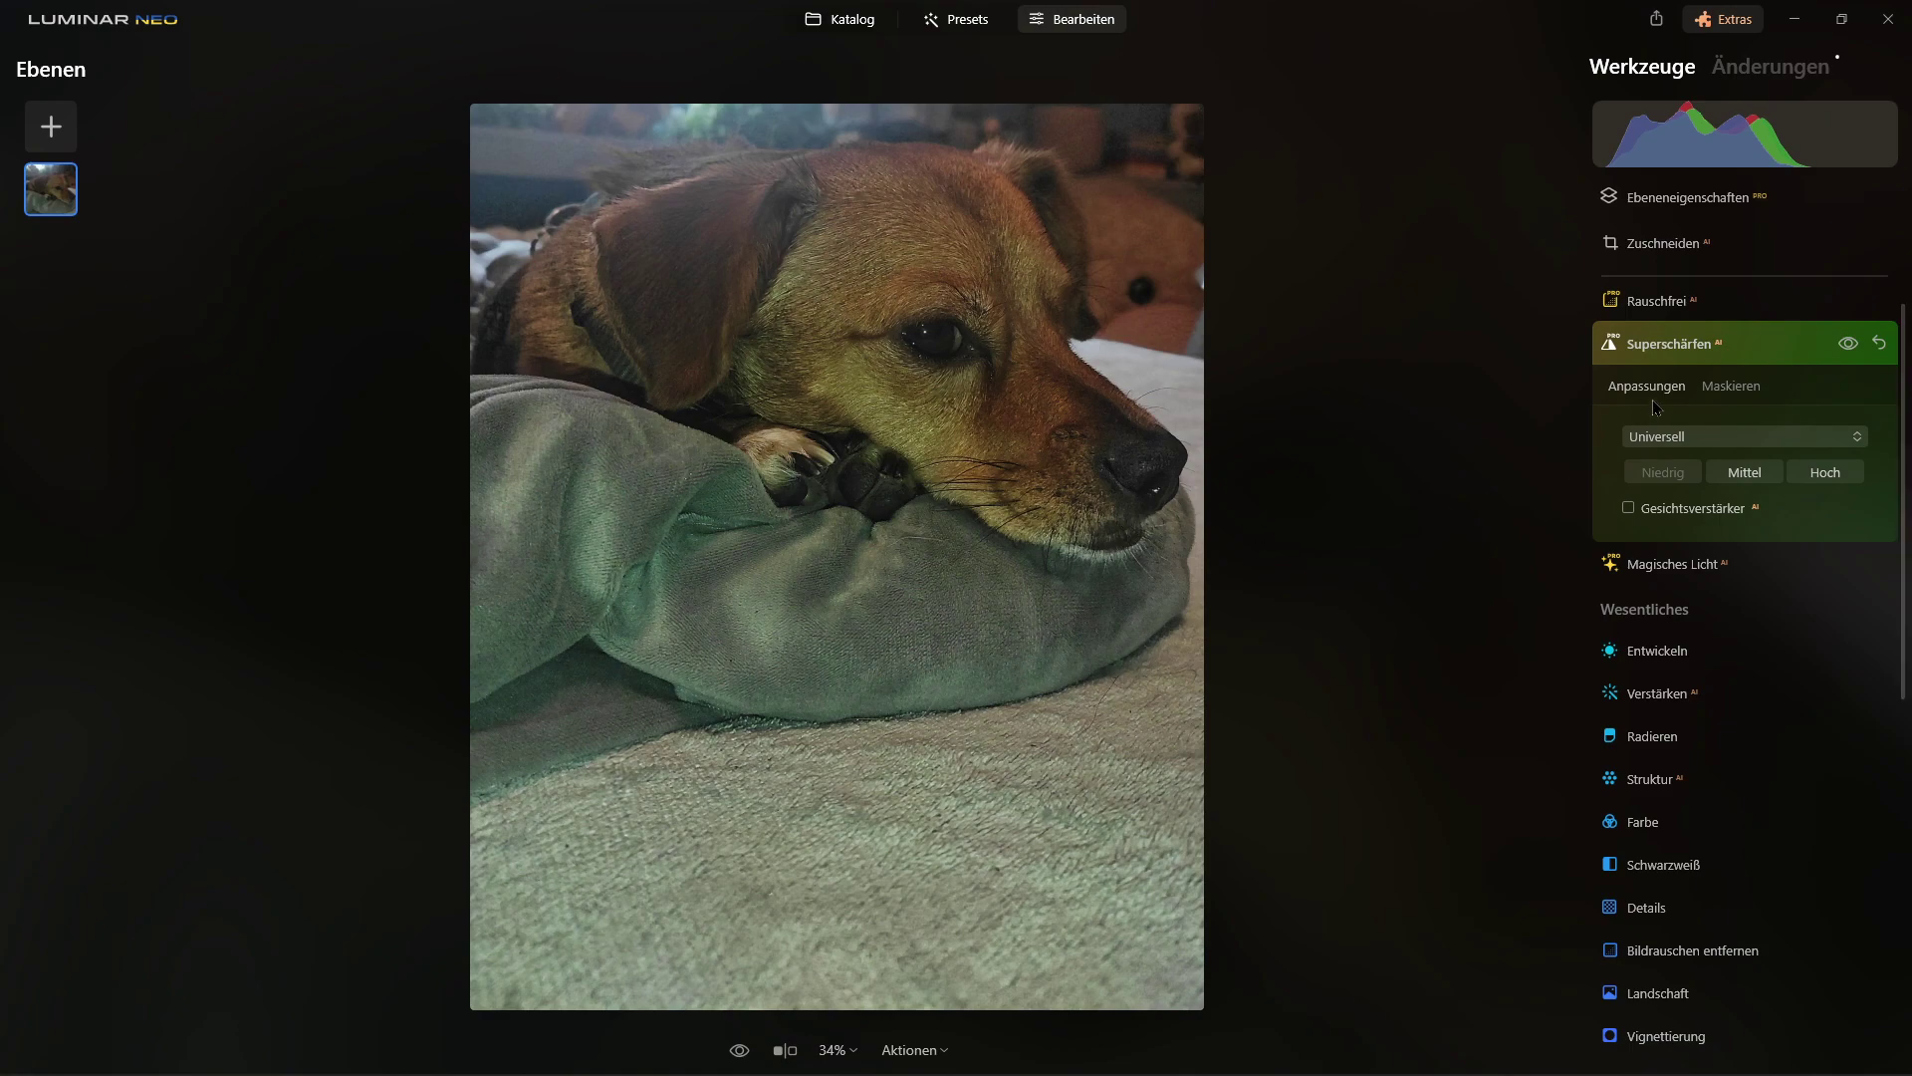
left_click(1670, 350)
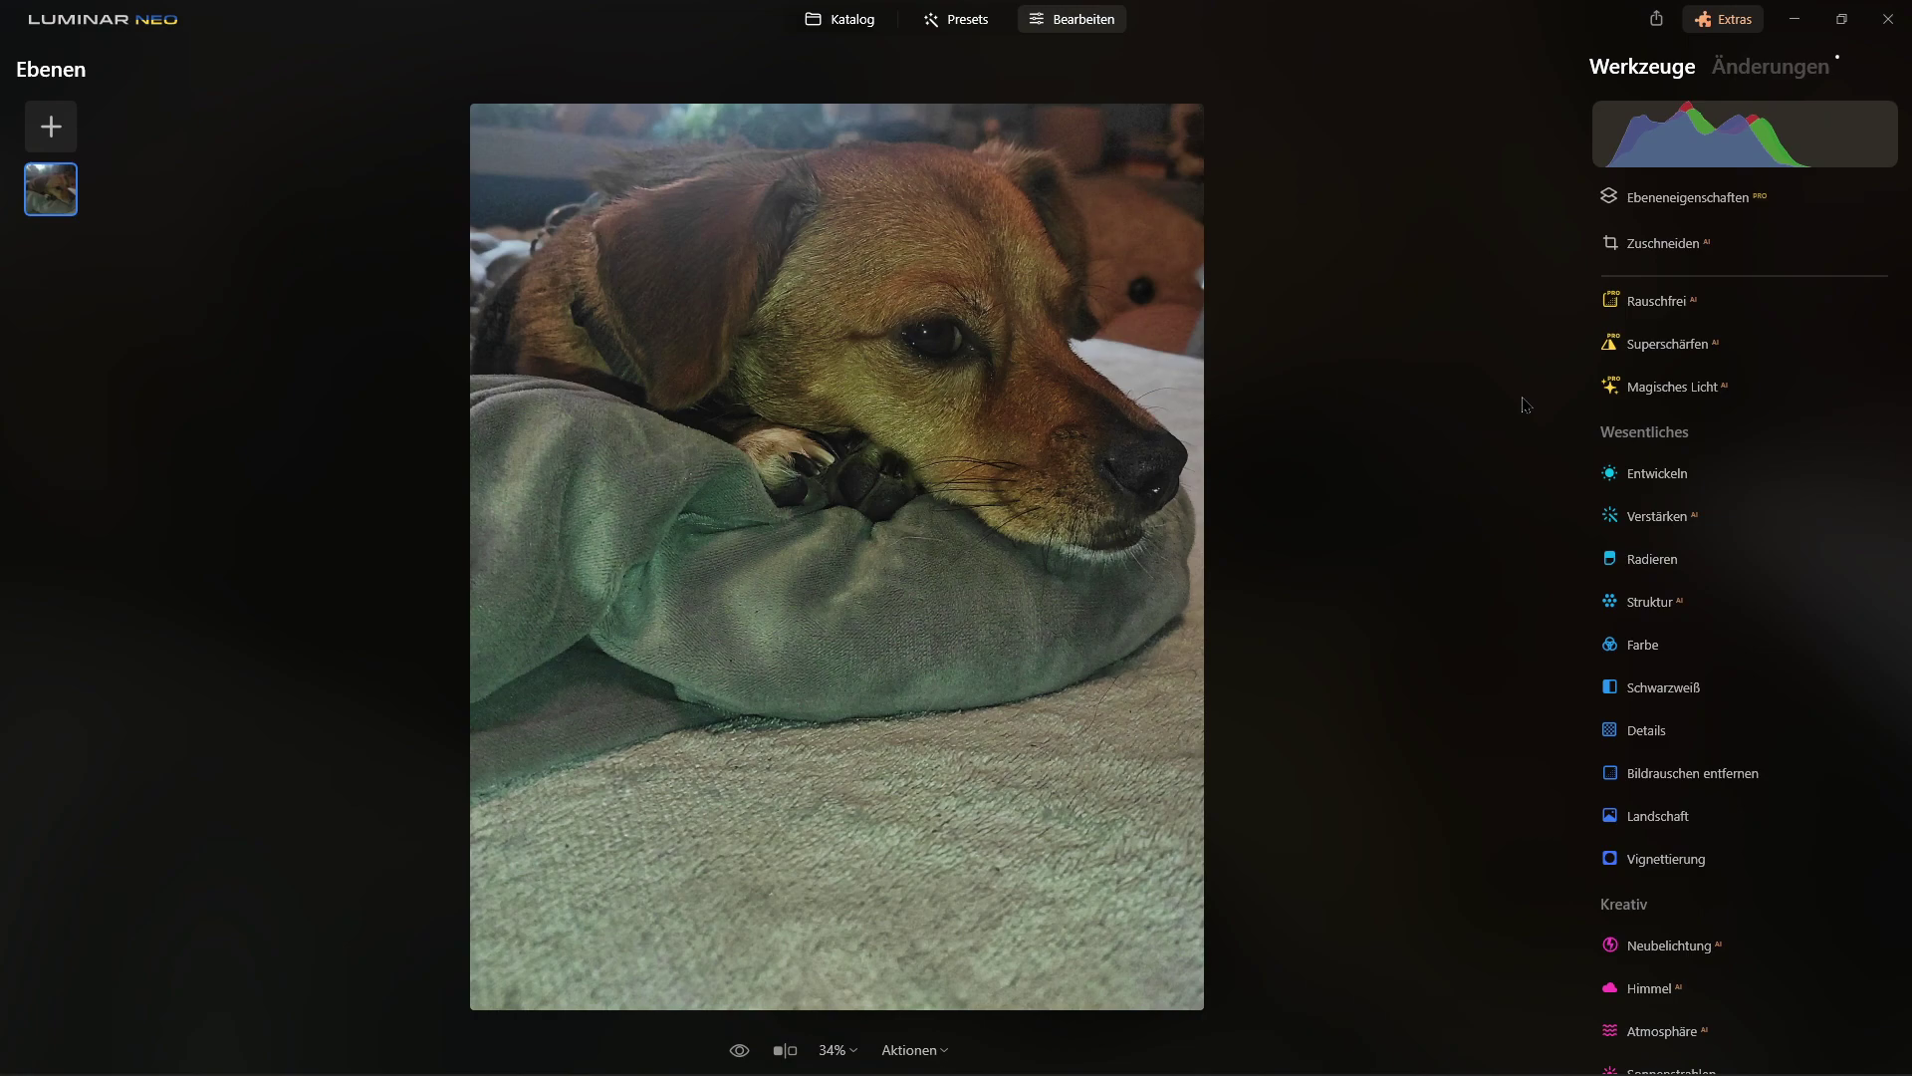
scroll(1878, 465, "down", 5)
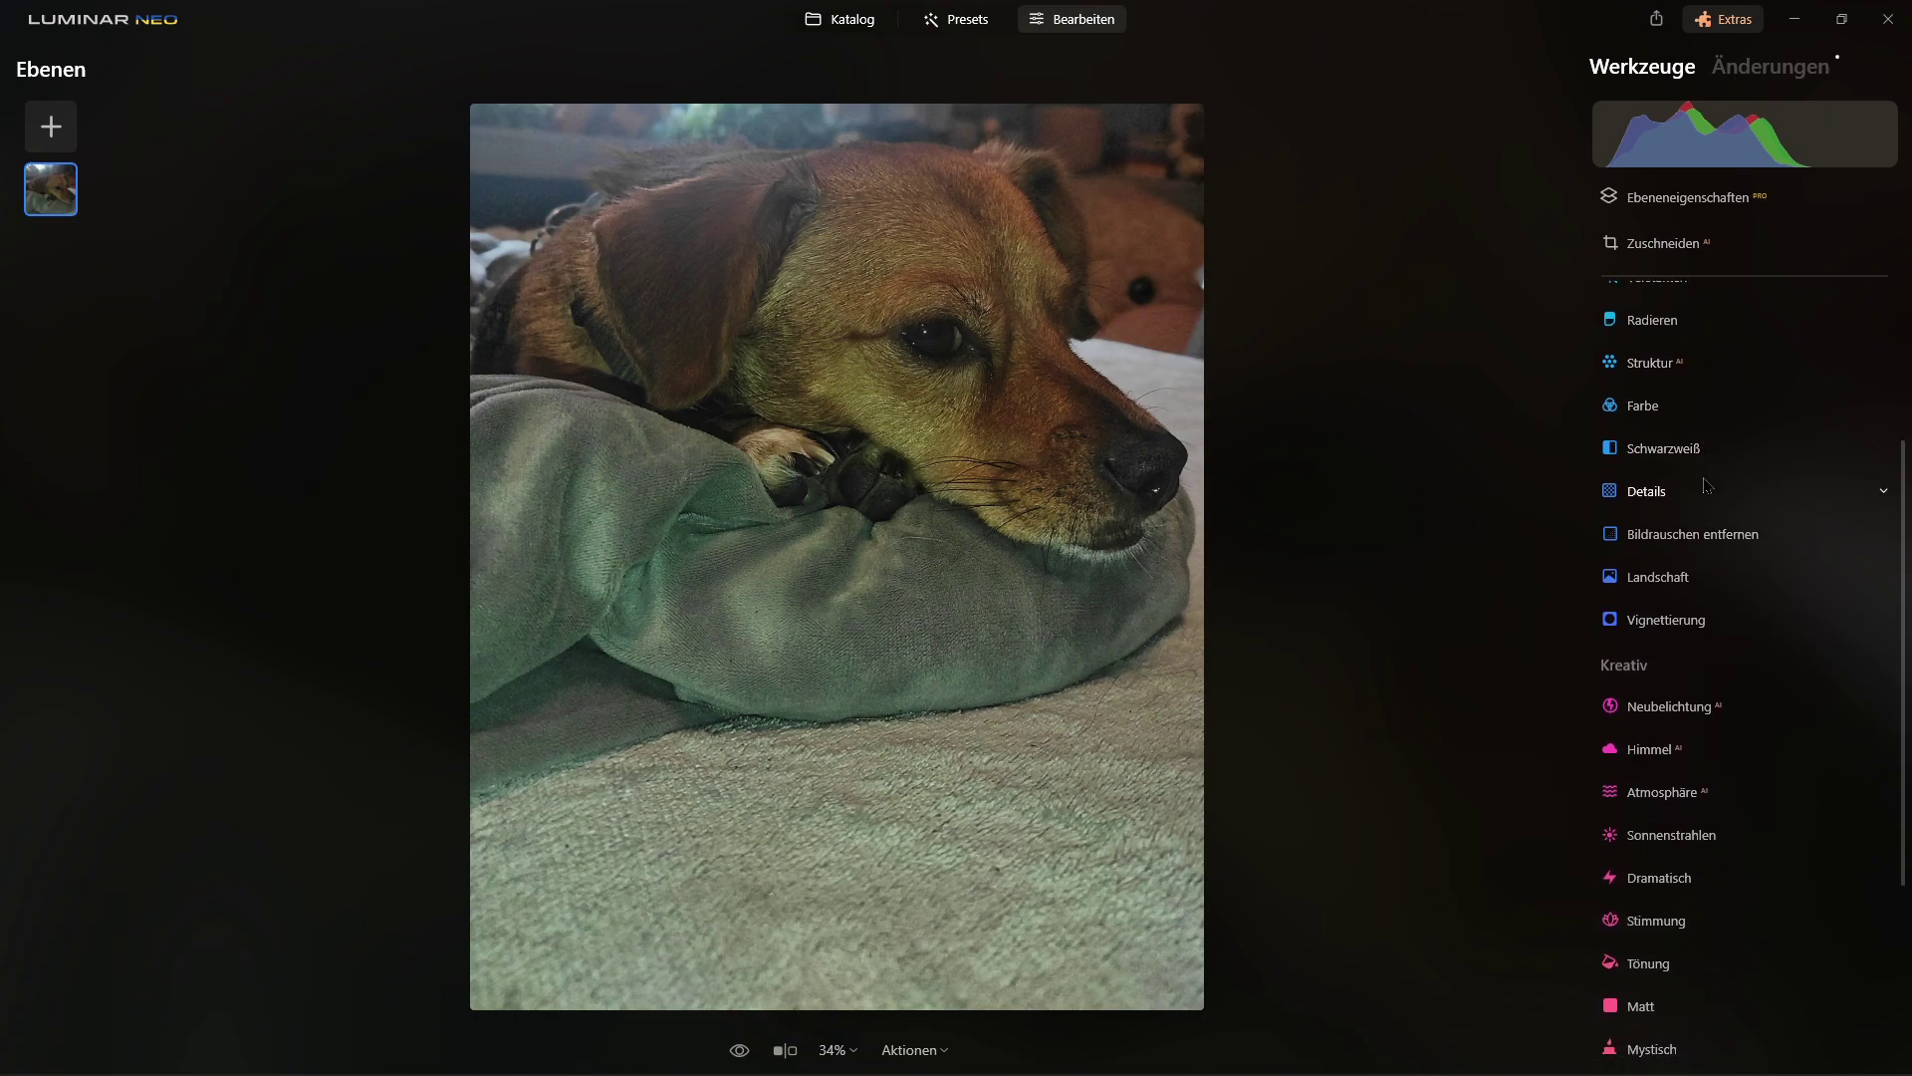
scroll(1705, 485, "down", 5)
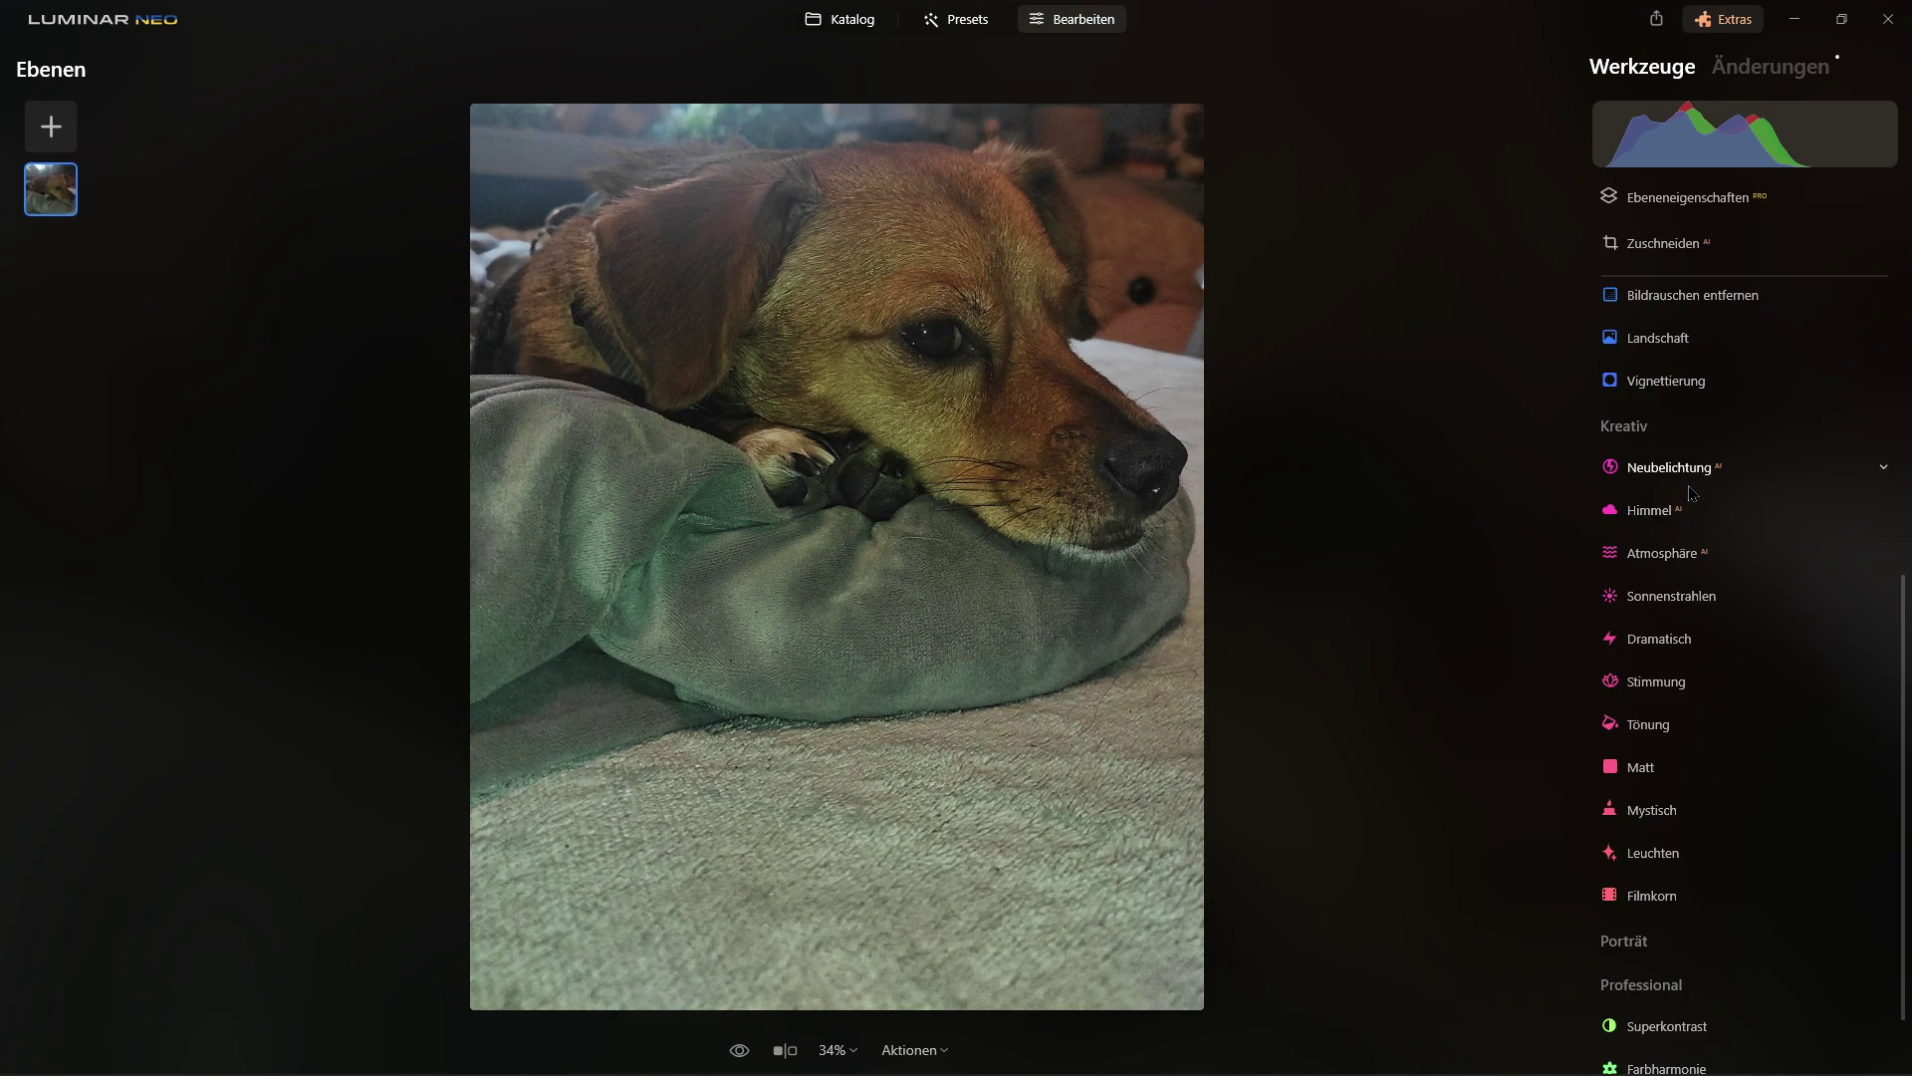
- Set Neubelichtung Helligkeit nah to -31 and Helligkeit fern to 51
left_click(1691, 490)
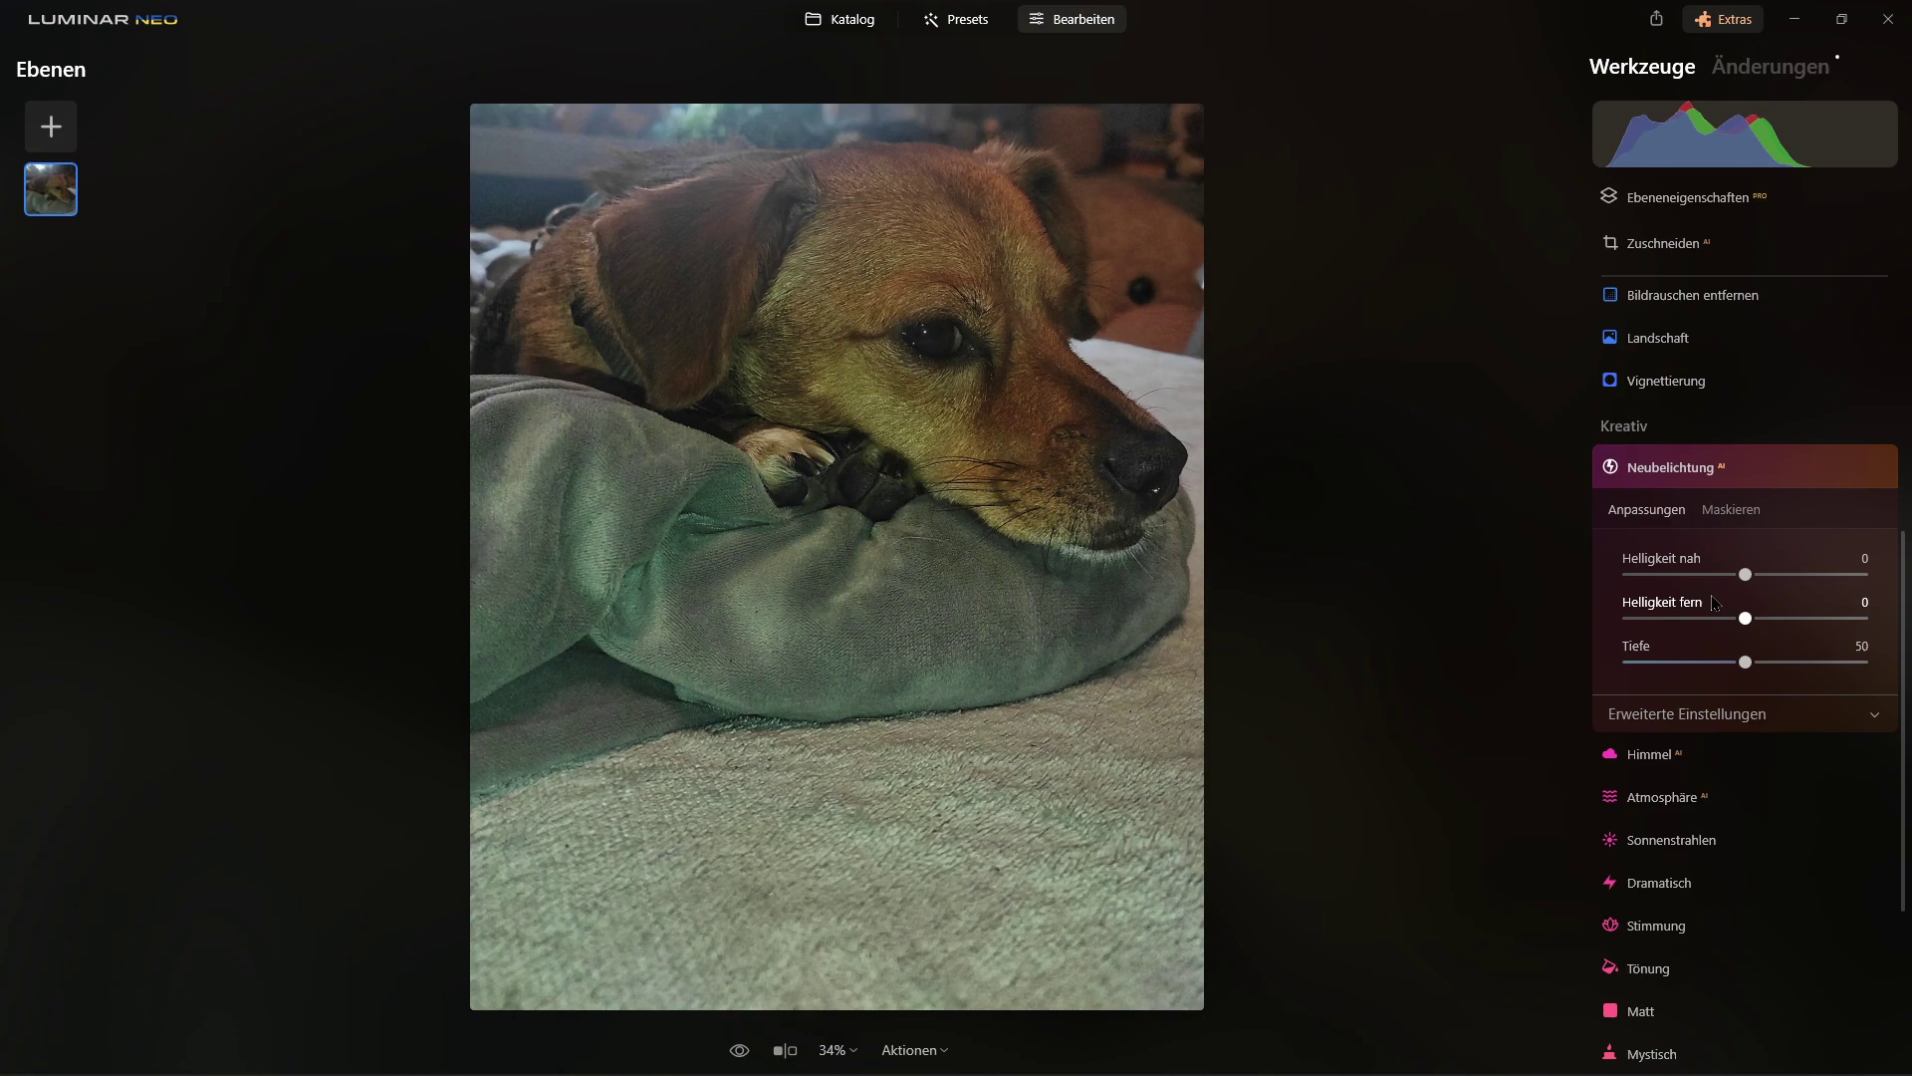
scroll(1714, 603, "down", 2)
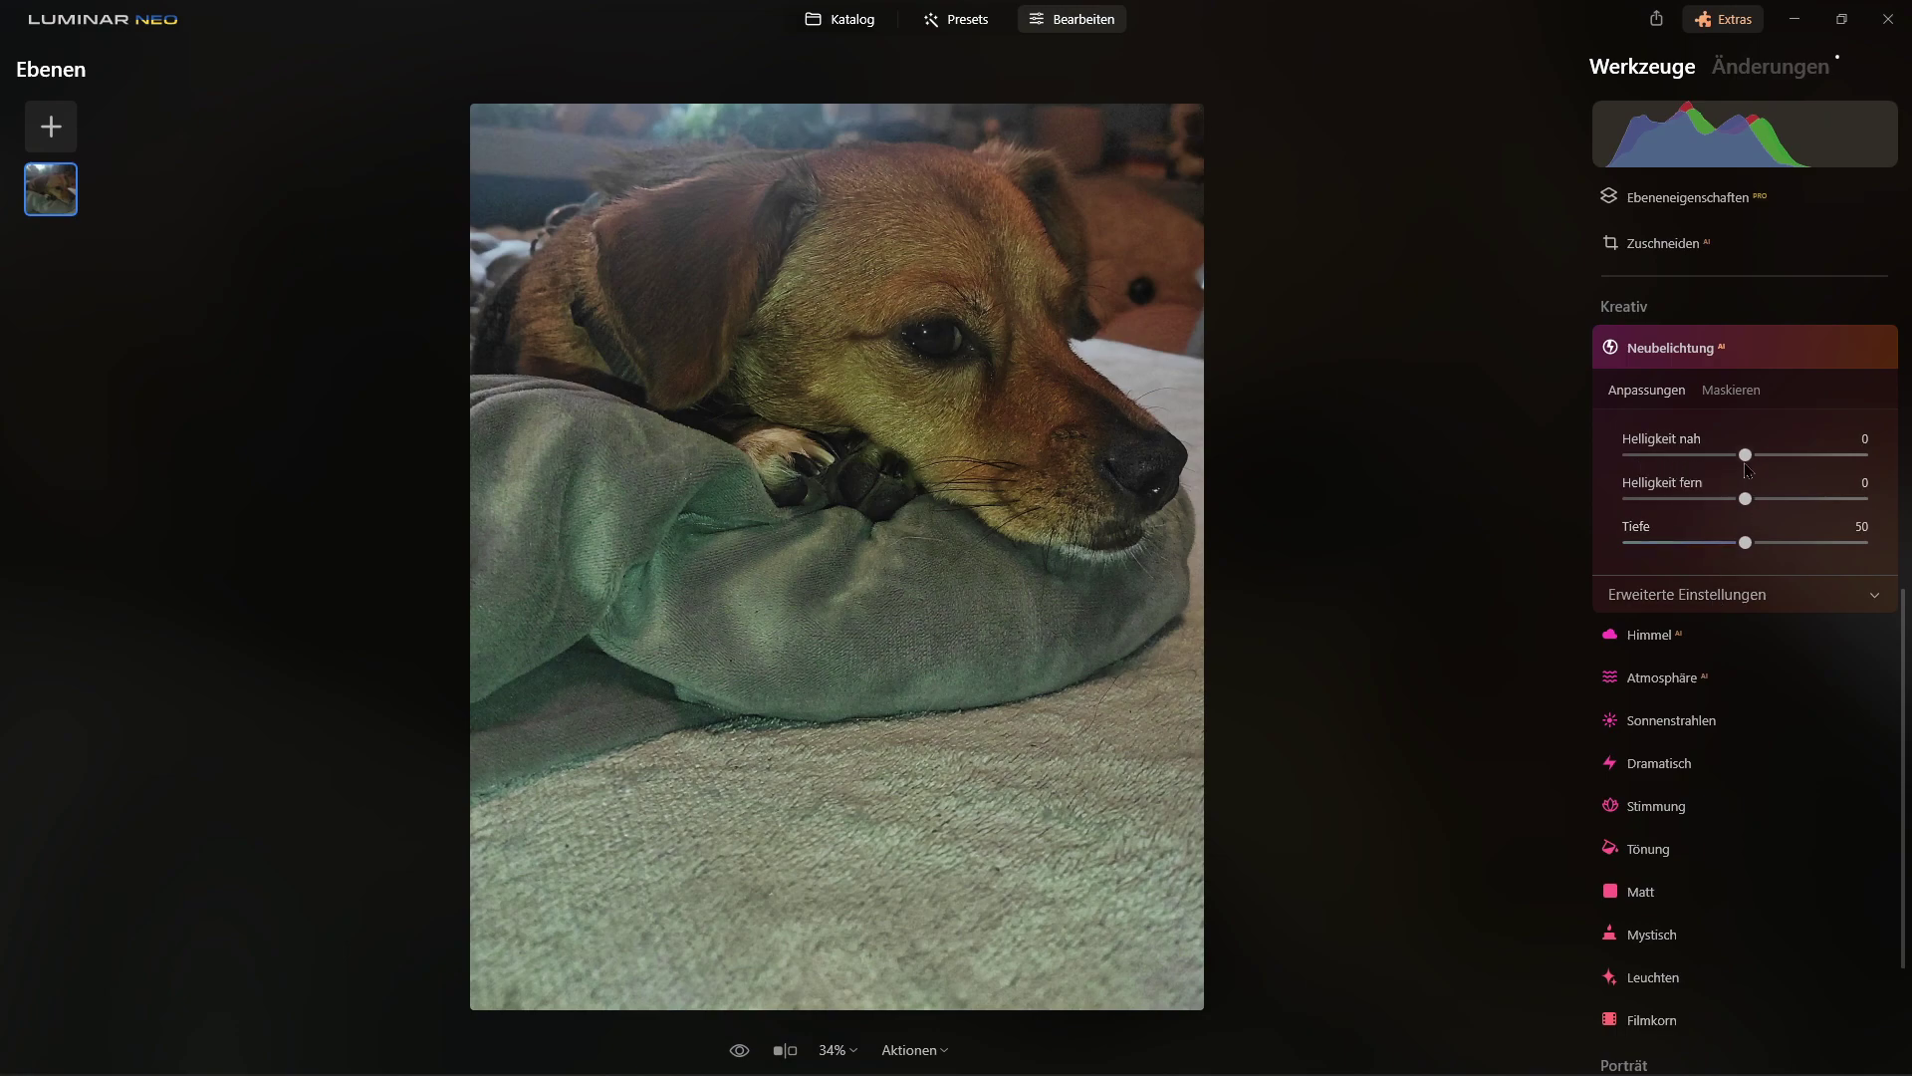
mouse_move(1745, 458)
left_mouse_down()
mouse_move(1824, 464)
mouse_move(1666, 474)
left_mouse_up()
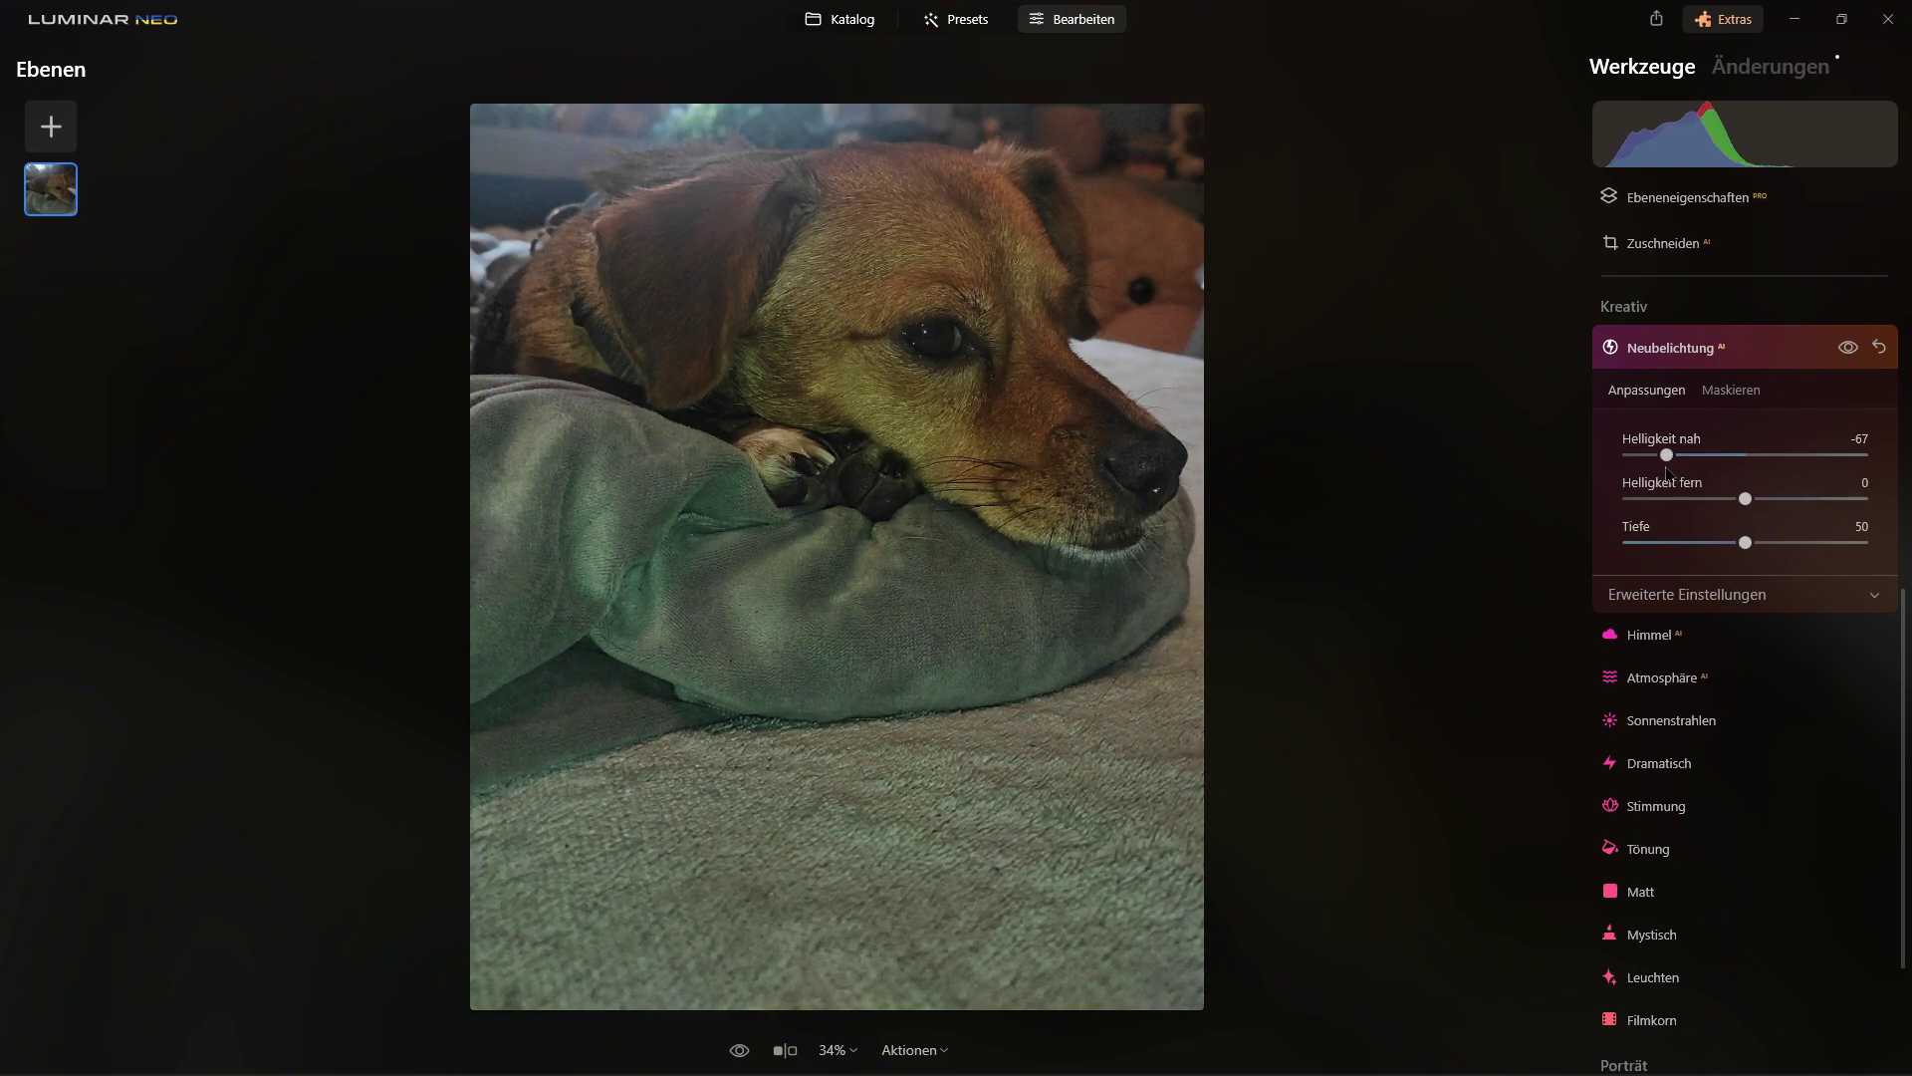
mouse_move(1666, 456)
left_mouse_down()
mouse_move(1709, 457)
mouse_move(1744, 501)
mouse_move(1830, 511)
left_mouse_up()
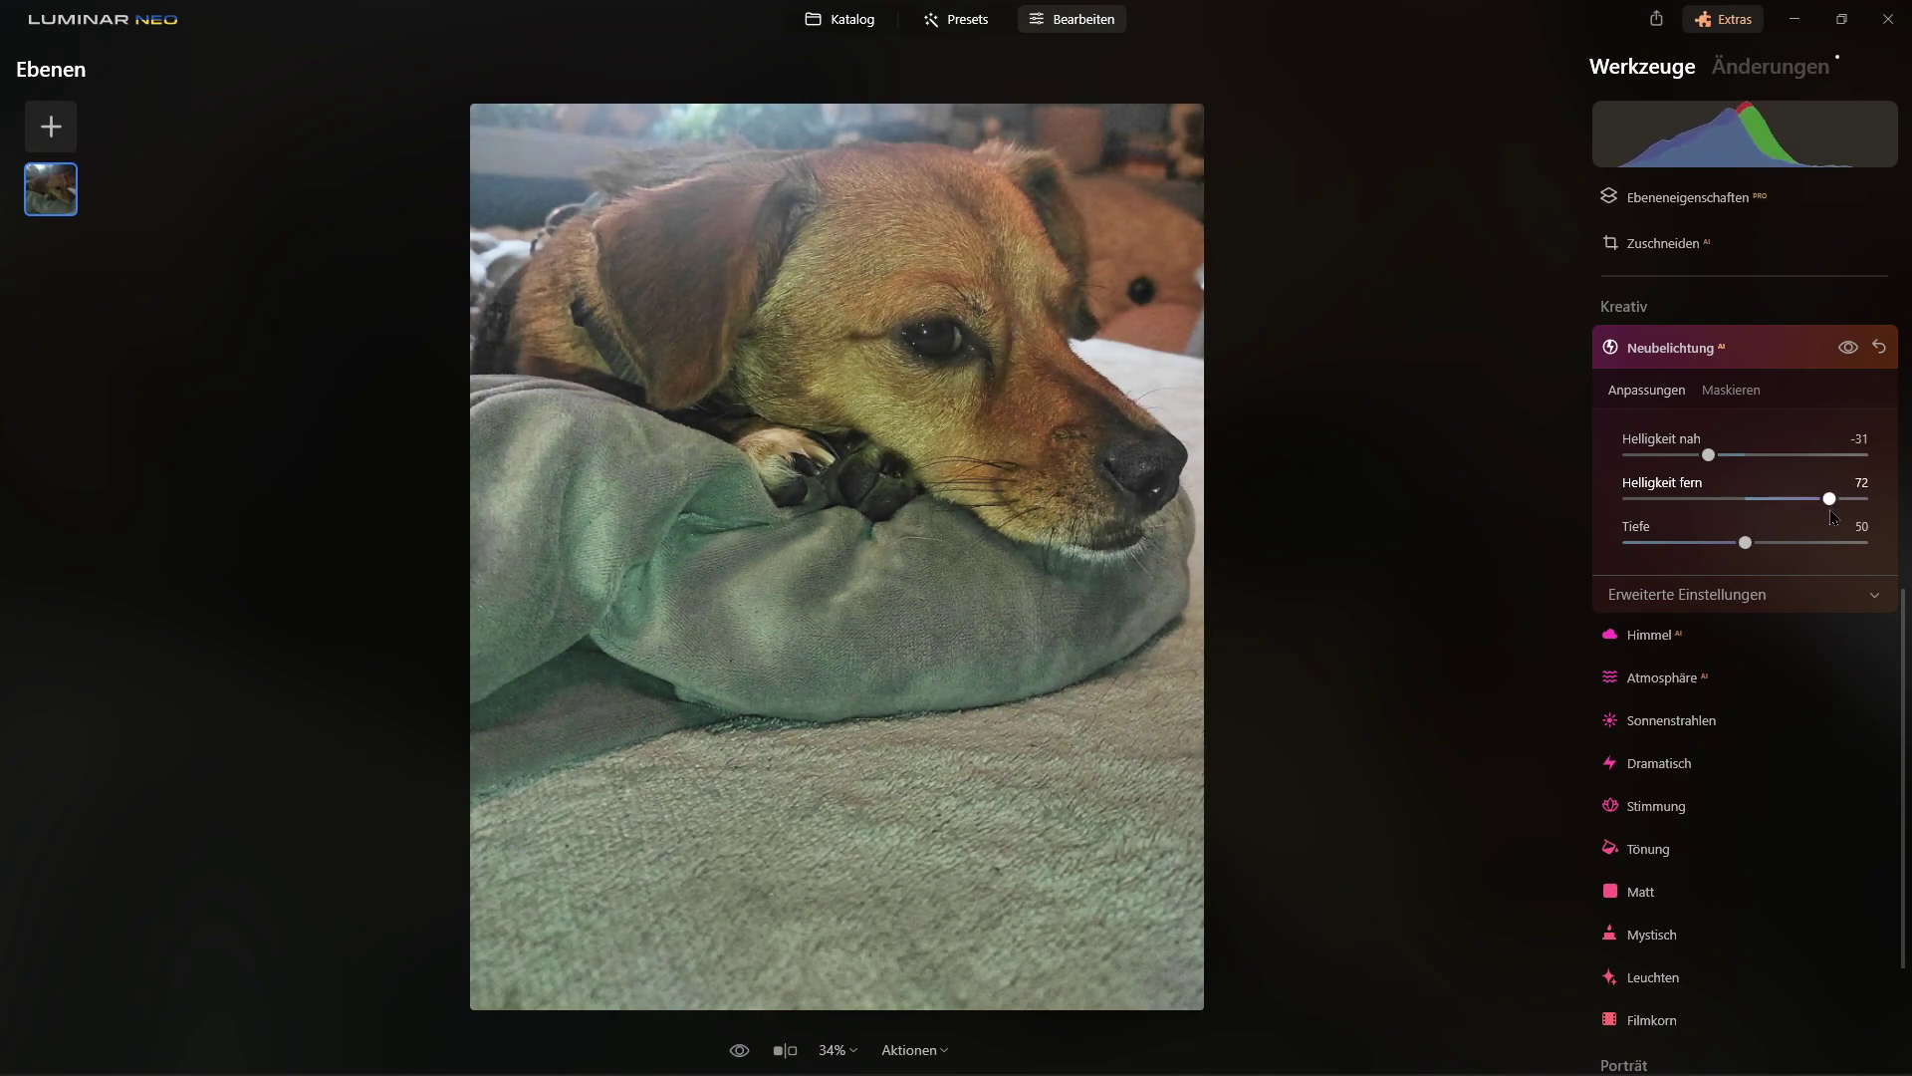
left_click_drag(1831, 511, 1803, 510)
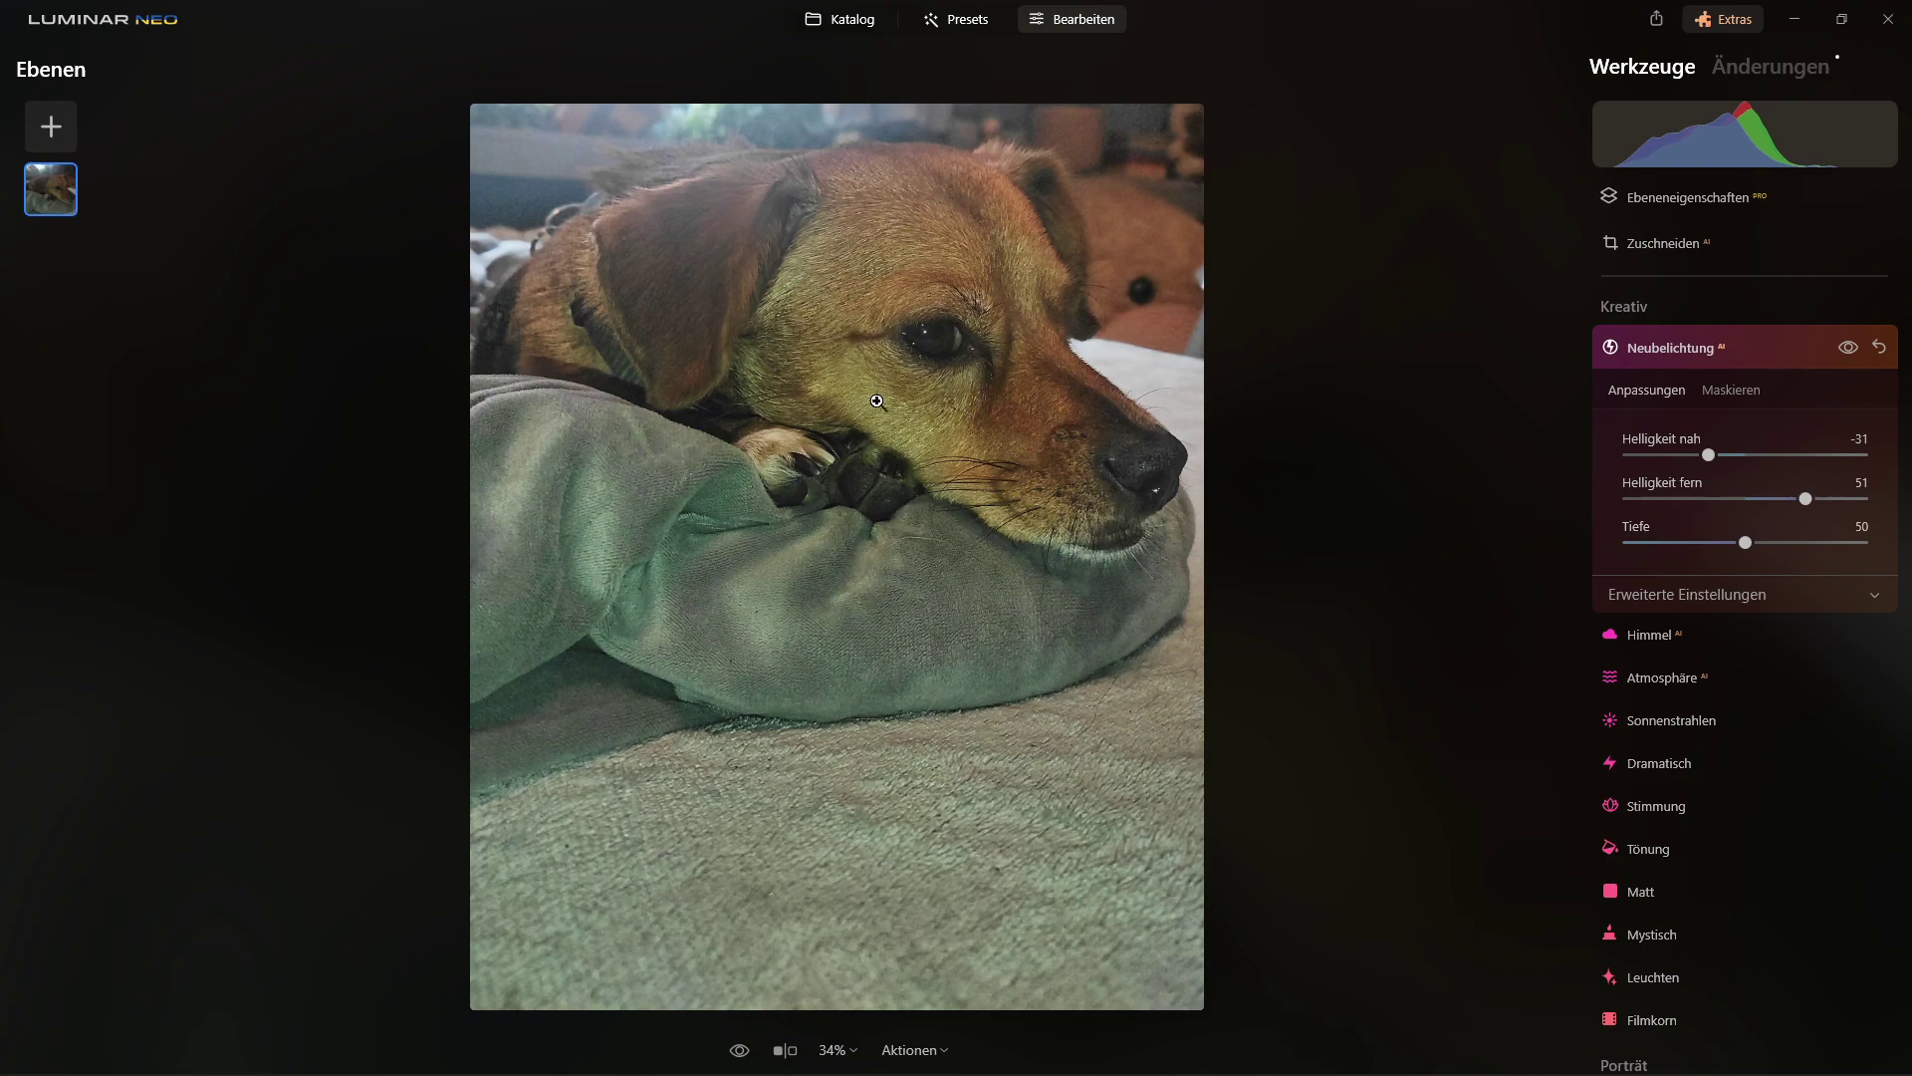
left_click(1848, 354)
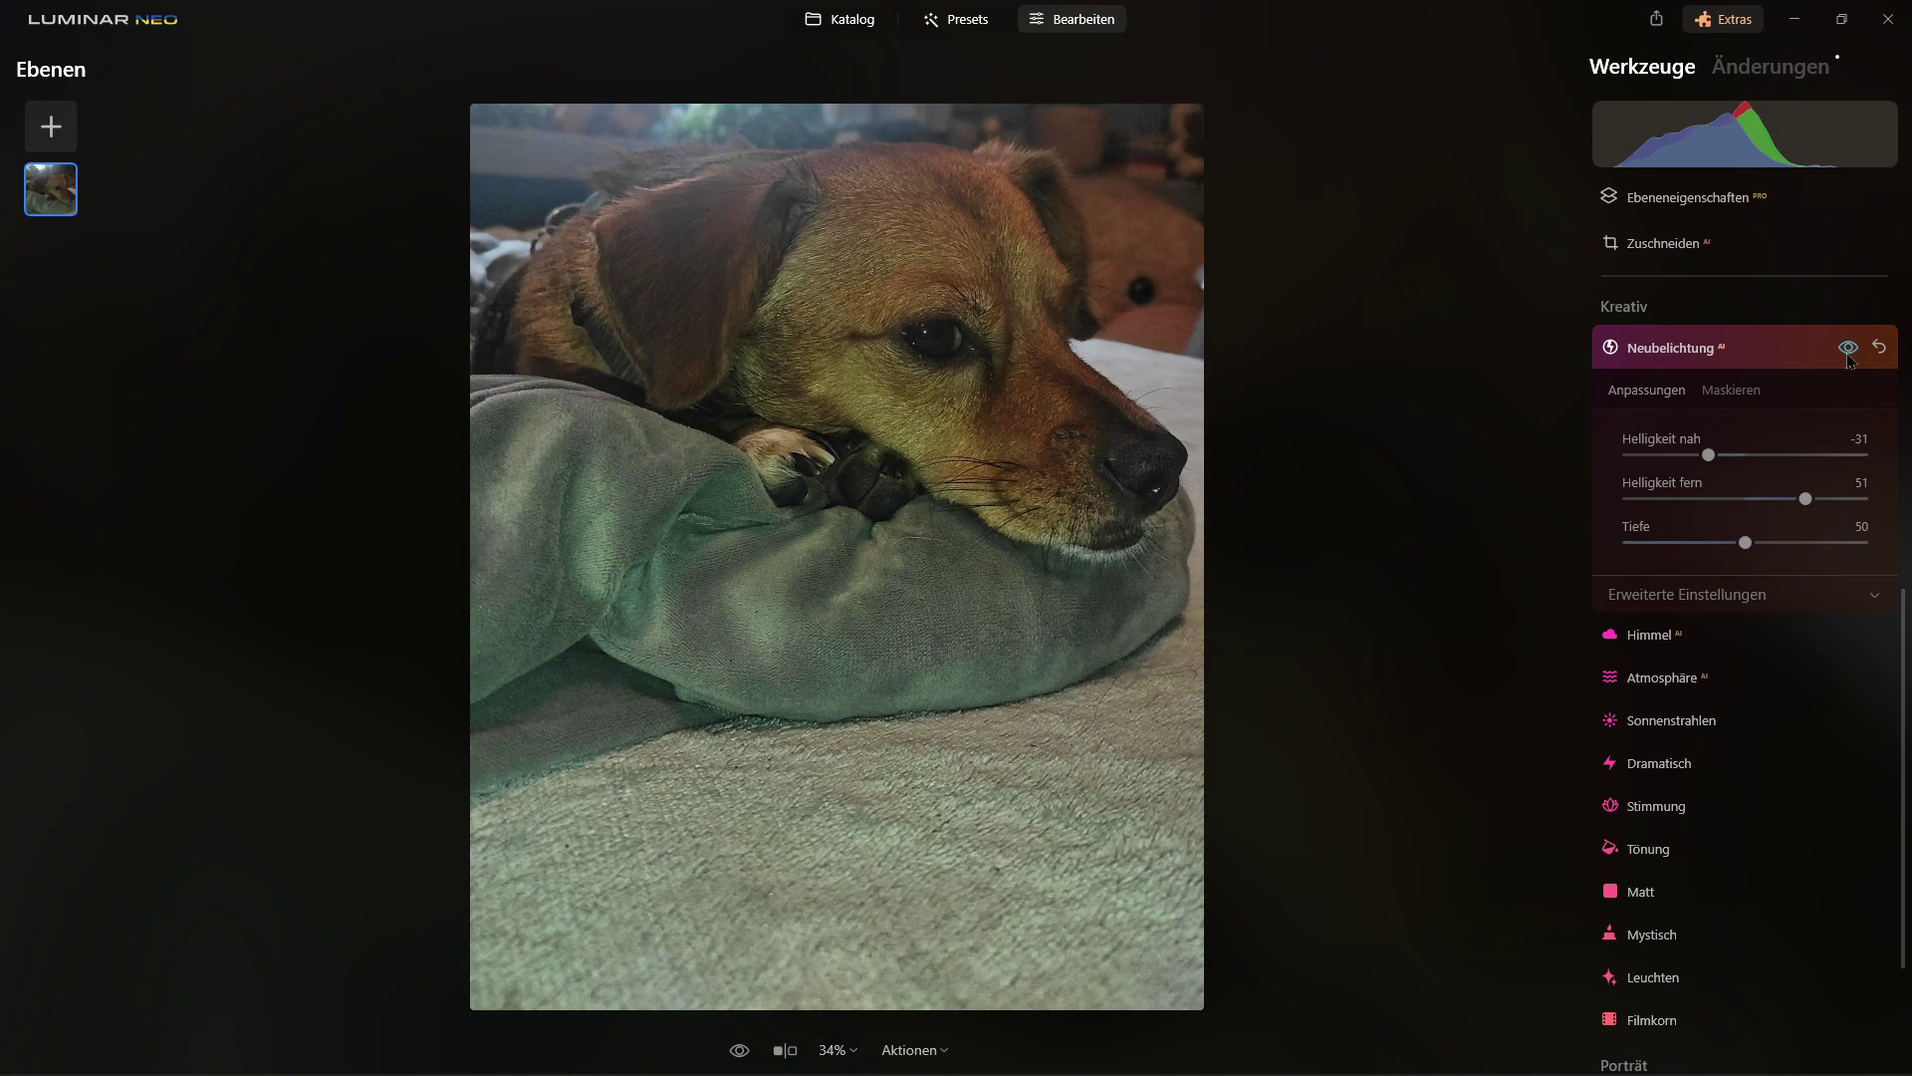
left_click(1849, 354)
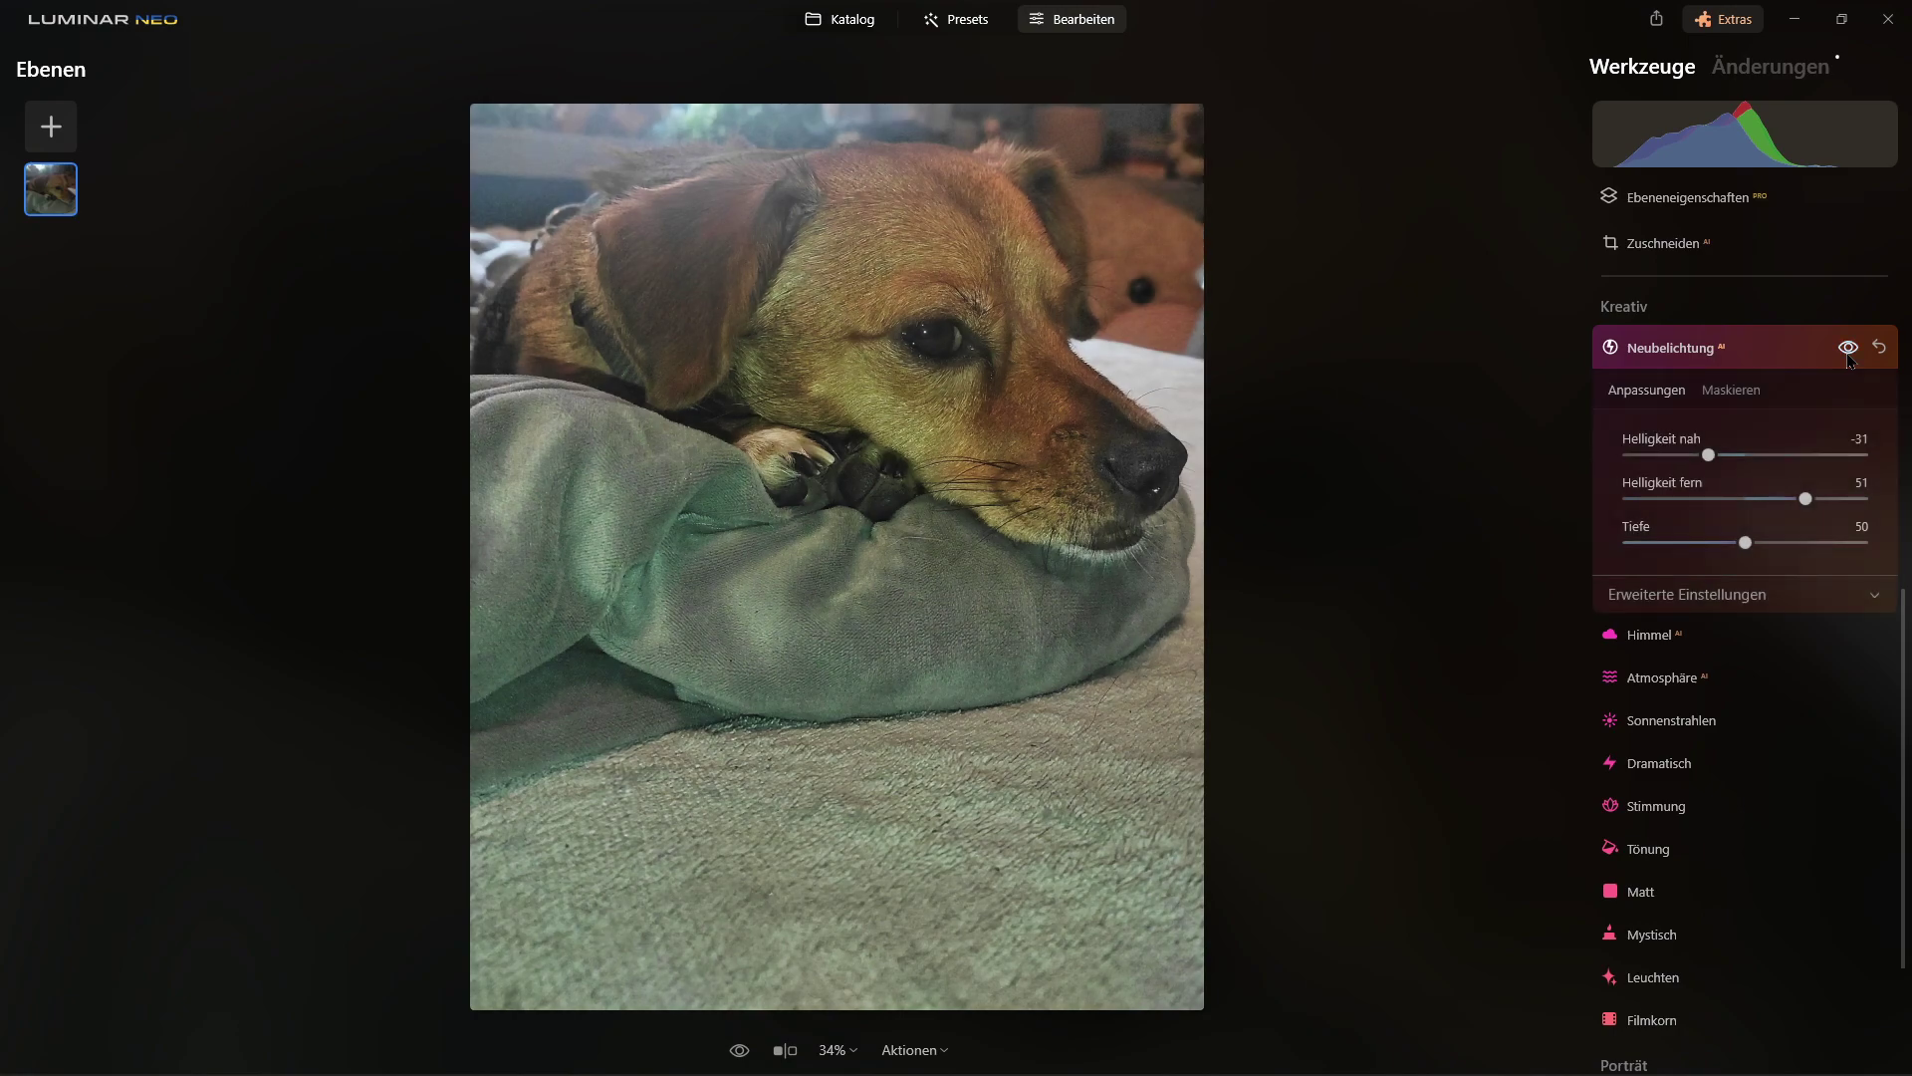
left_click(1849, 353)
left_click(1849, 354)
left_click(1849, 355)
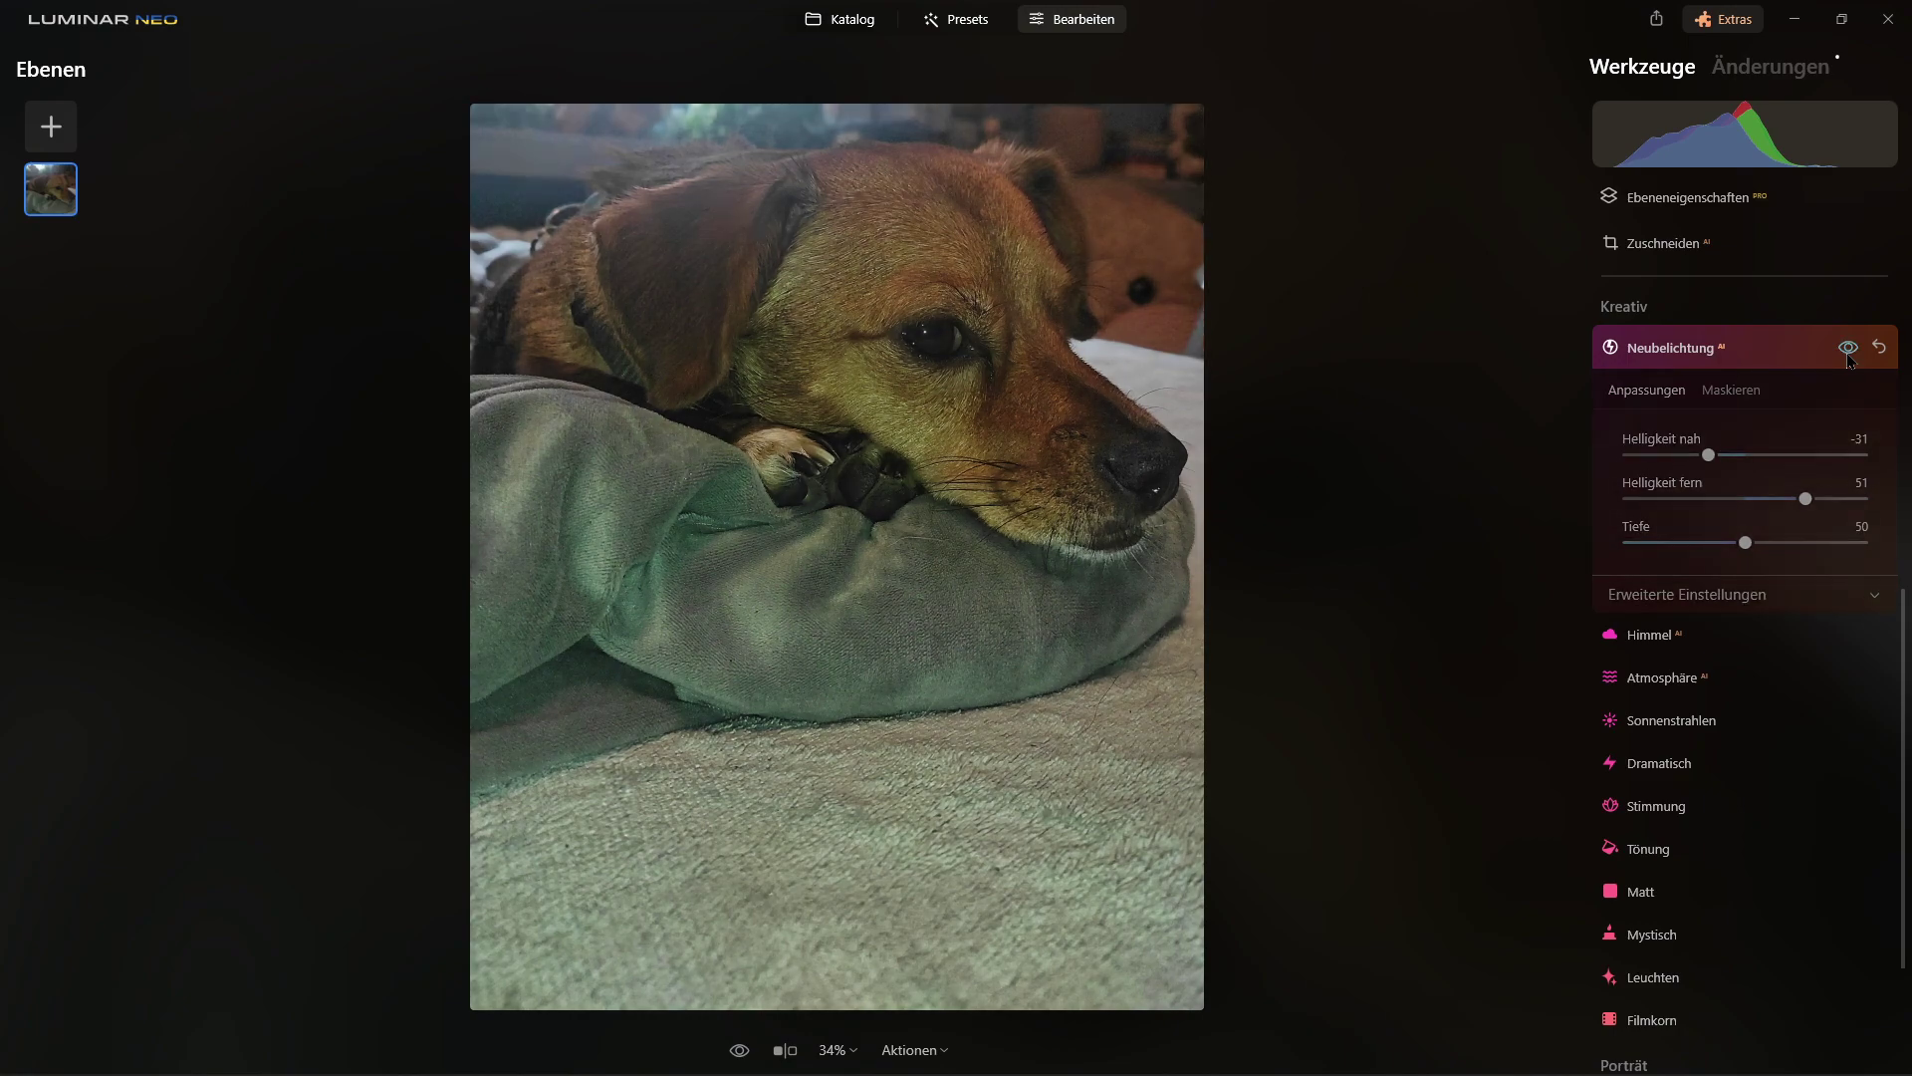
left_click(1849, 355)
left_click(1848, 356)
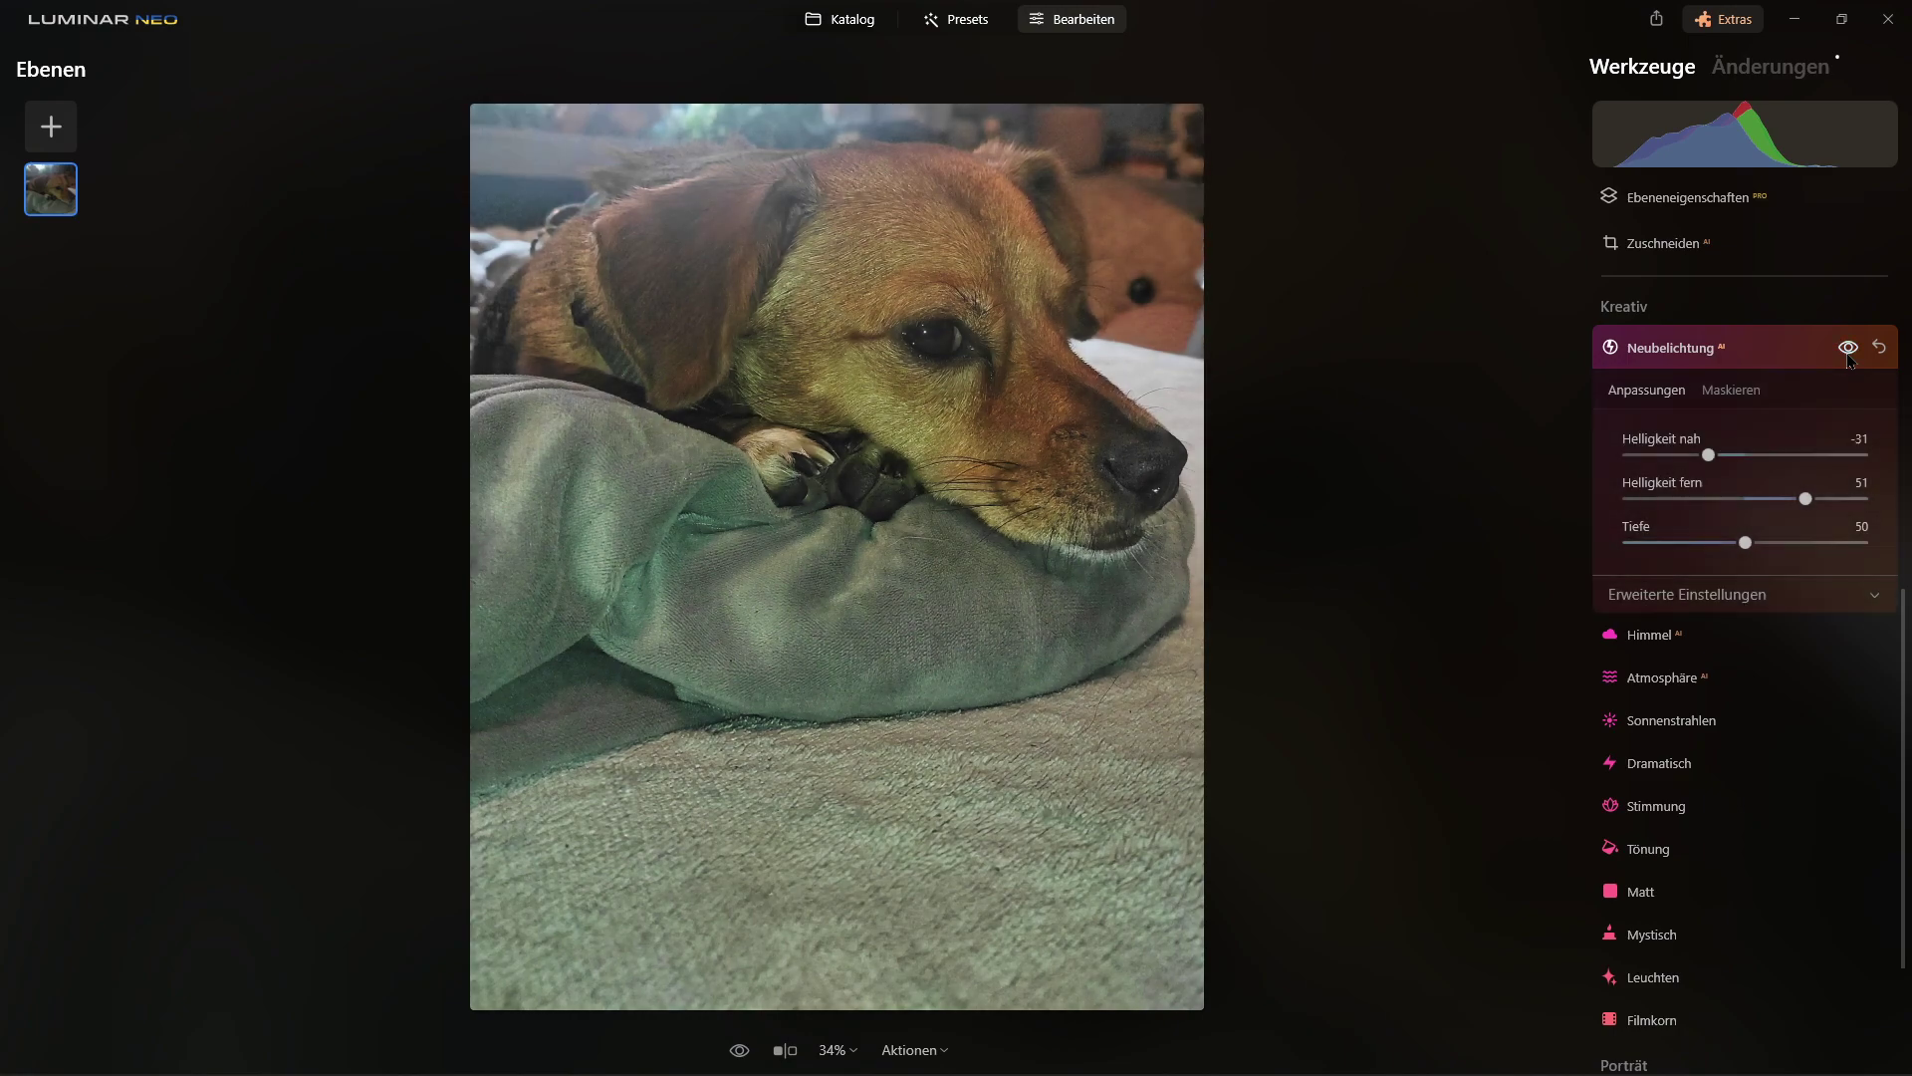
left_click(1848, 356)
- Collapse Neubelichtung and expand the Stimmung mood adjustments
left_click(1738, 354)
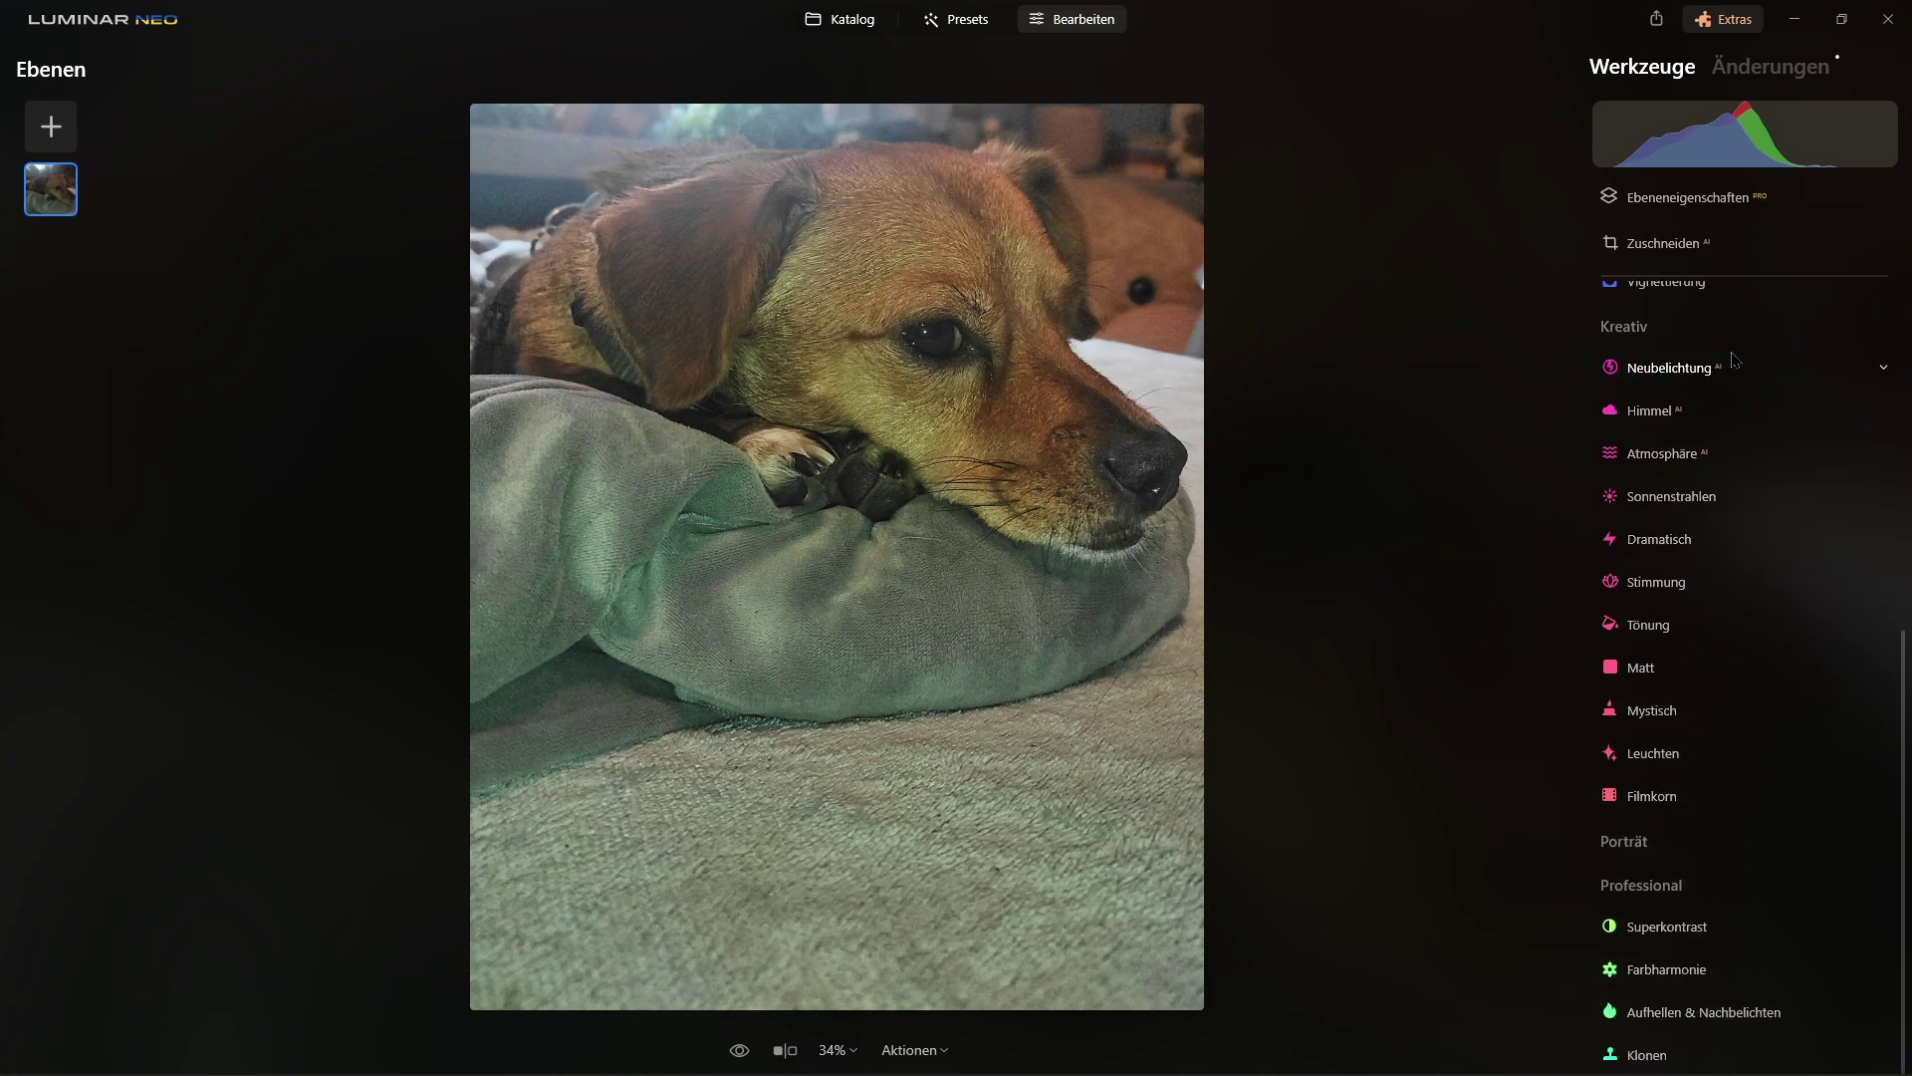
left_click(1656, 582)
scroll(1706, 643, "down", 2)
scroll(1707, 642, "down", 1)
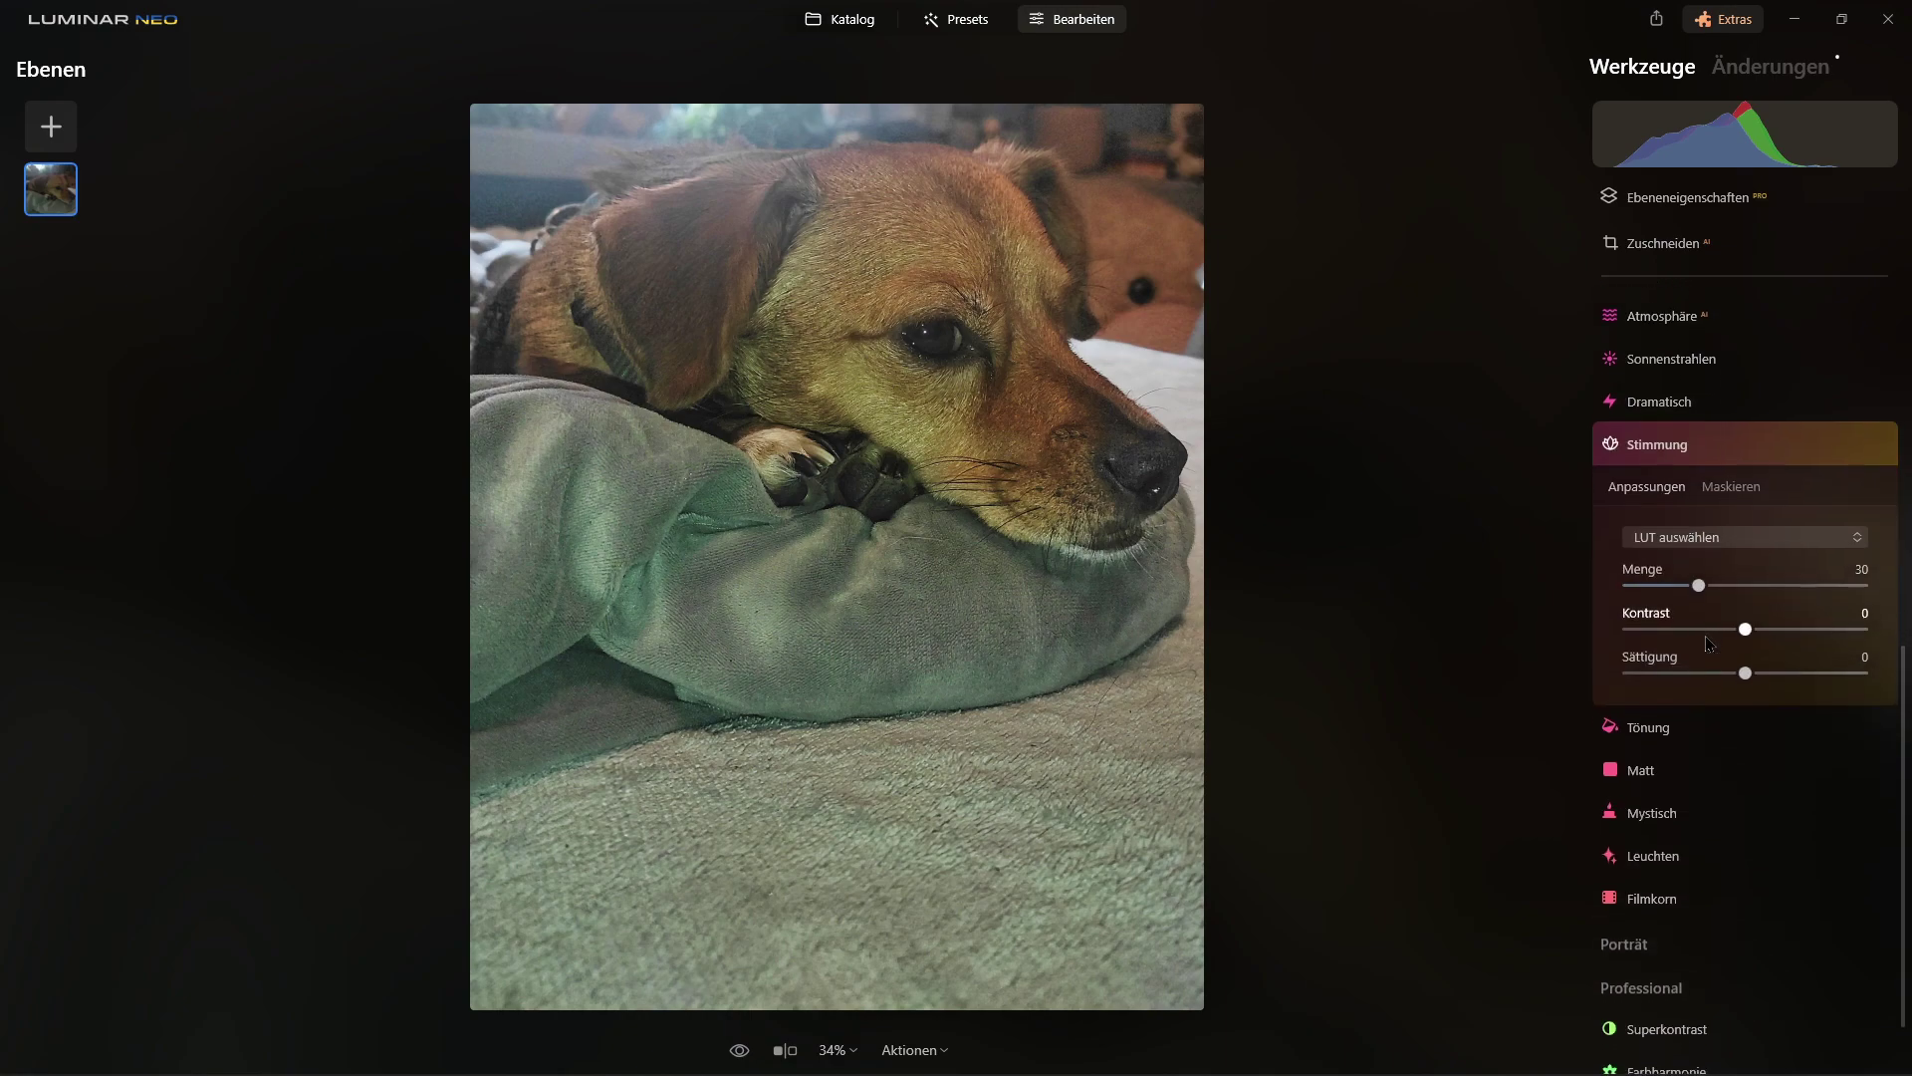
scroll(1707, 642, "down", 2)
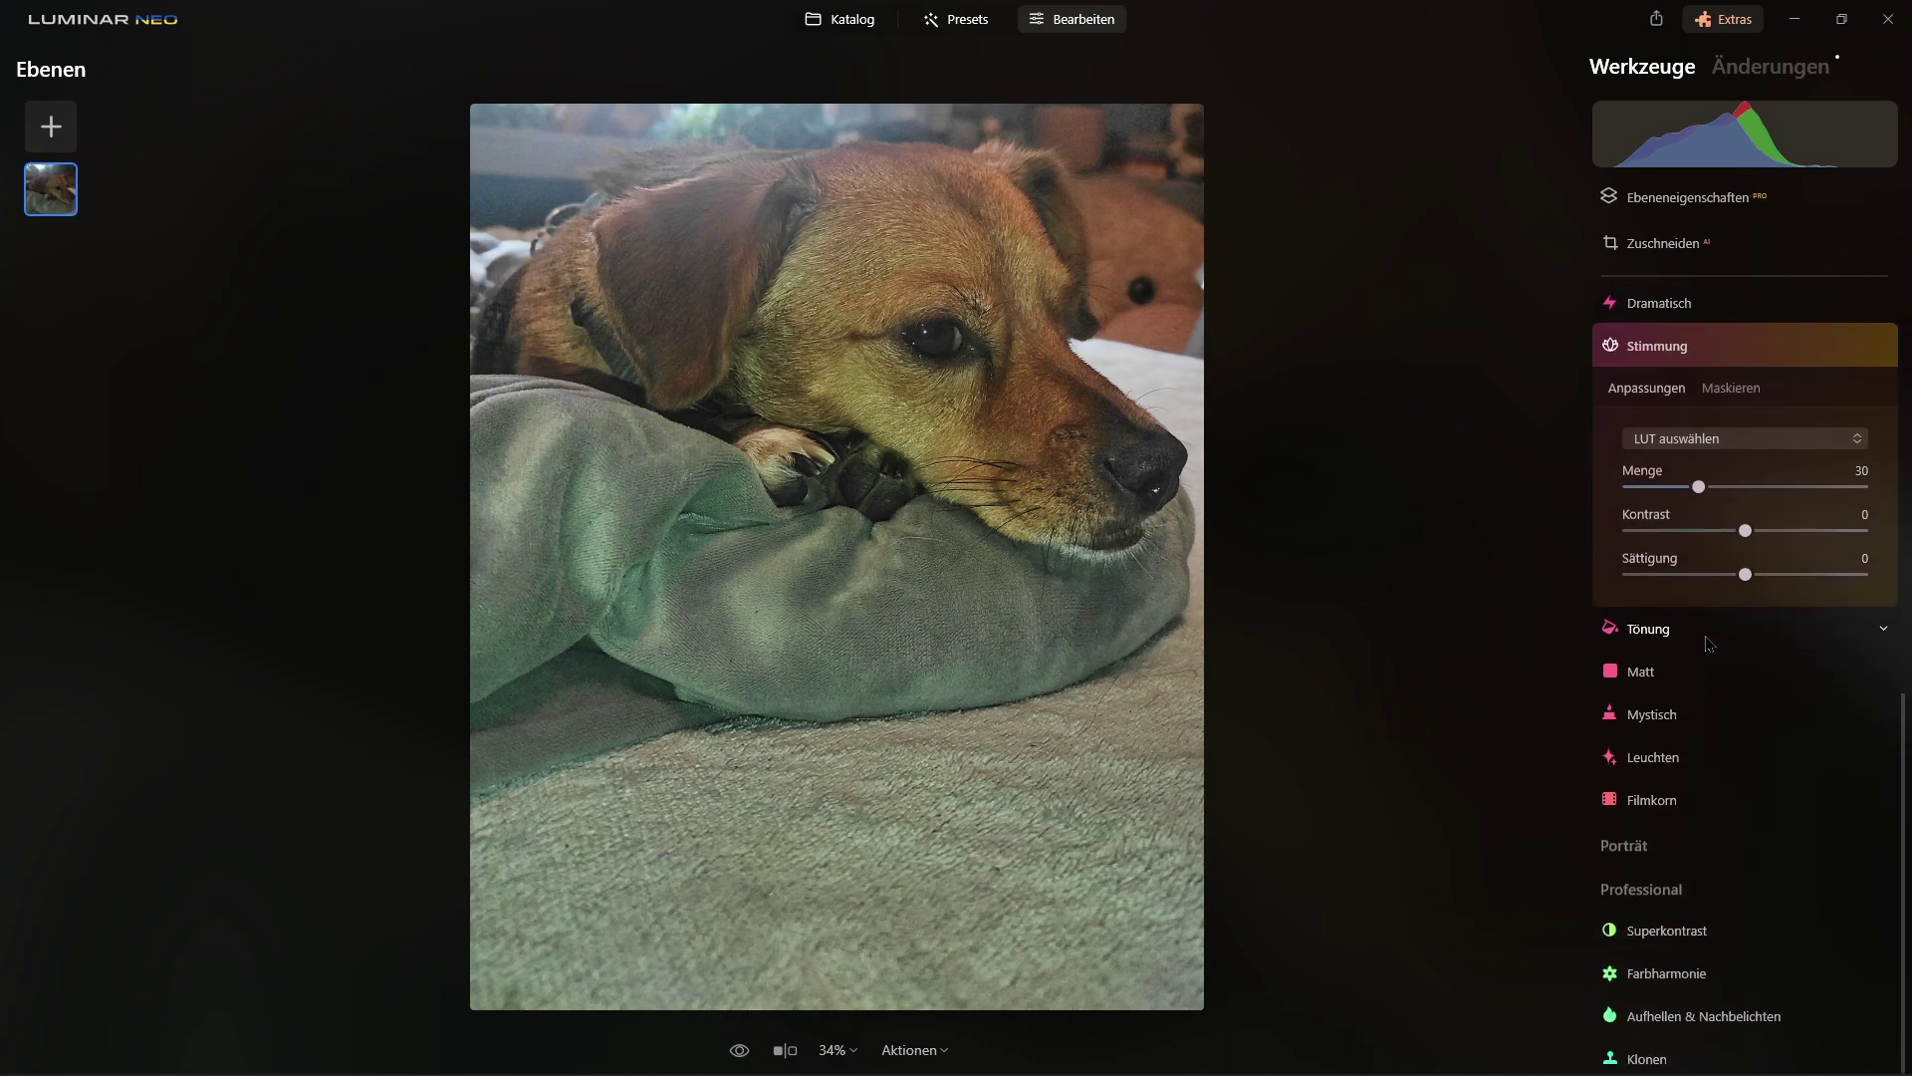
- Apply the Kino-Look Riverside LUT at Menge 15 and briefly compare without it
left_click(1751, 434)
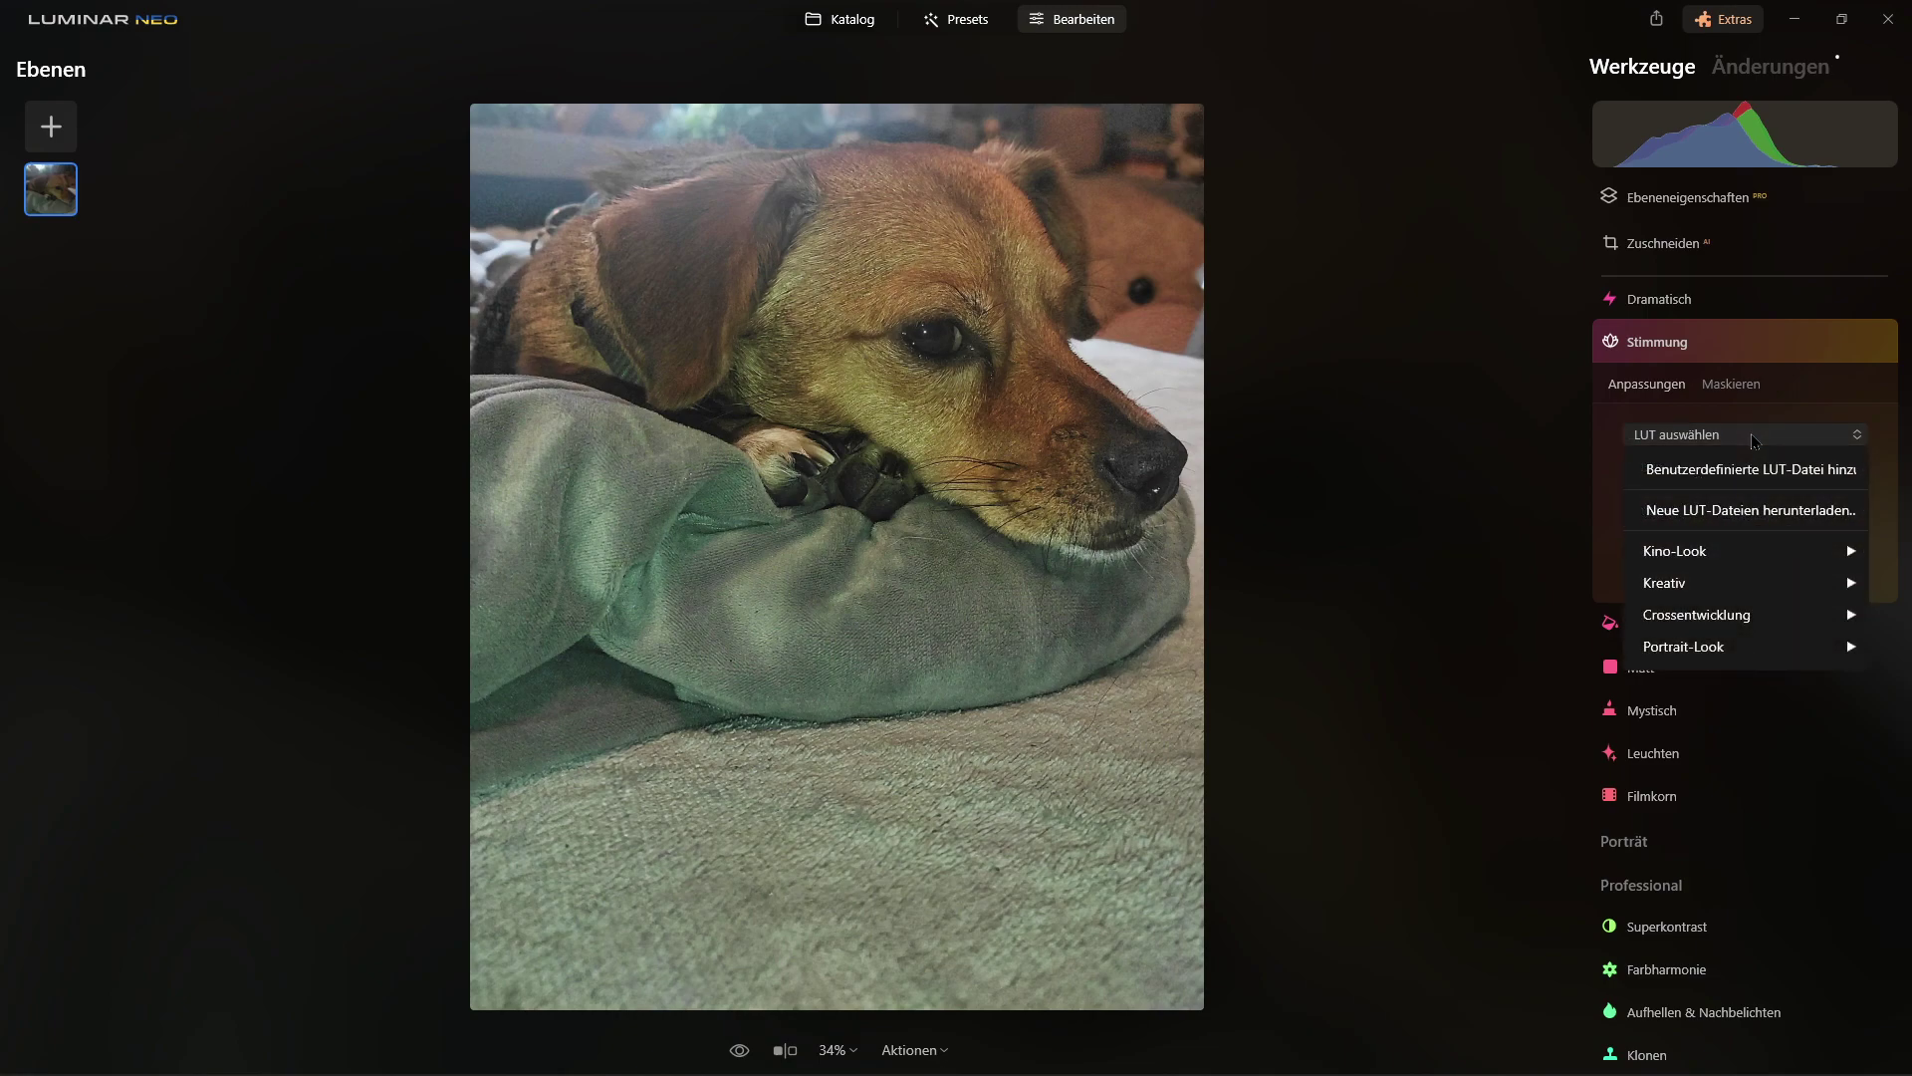
mouse_move(1717, 550)
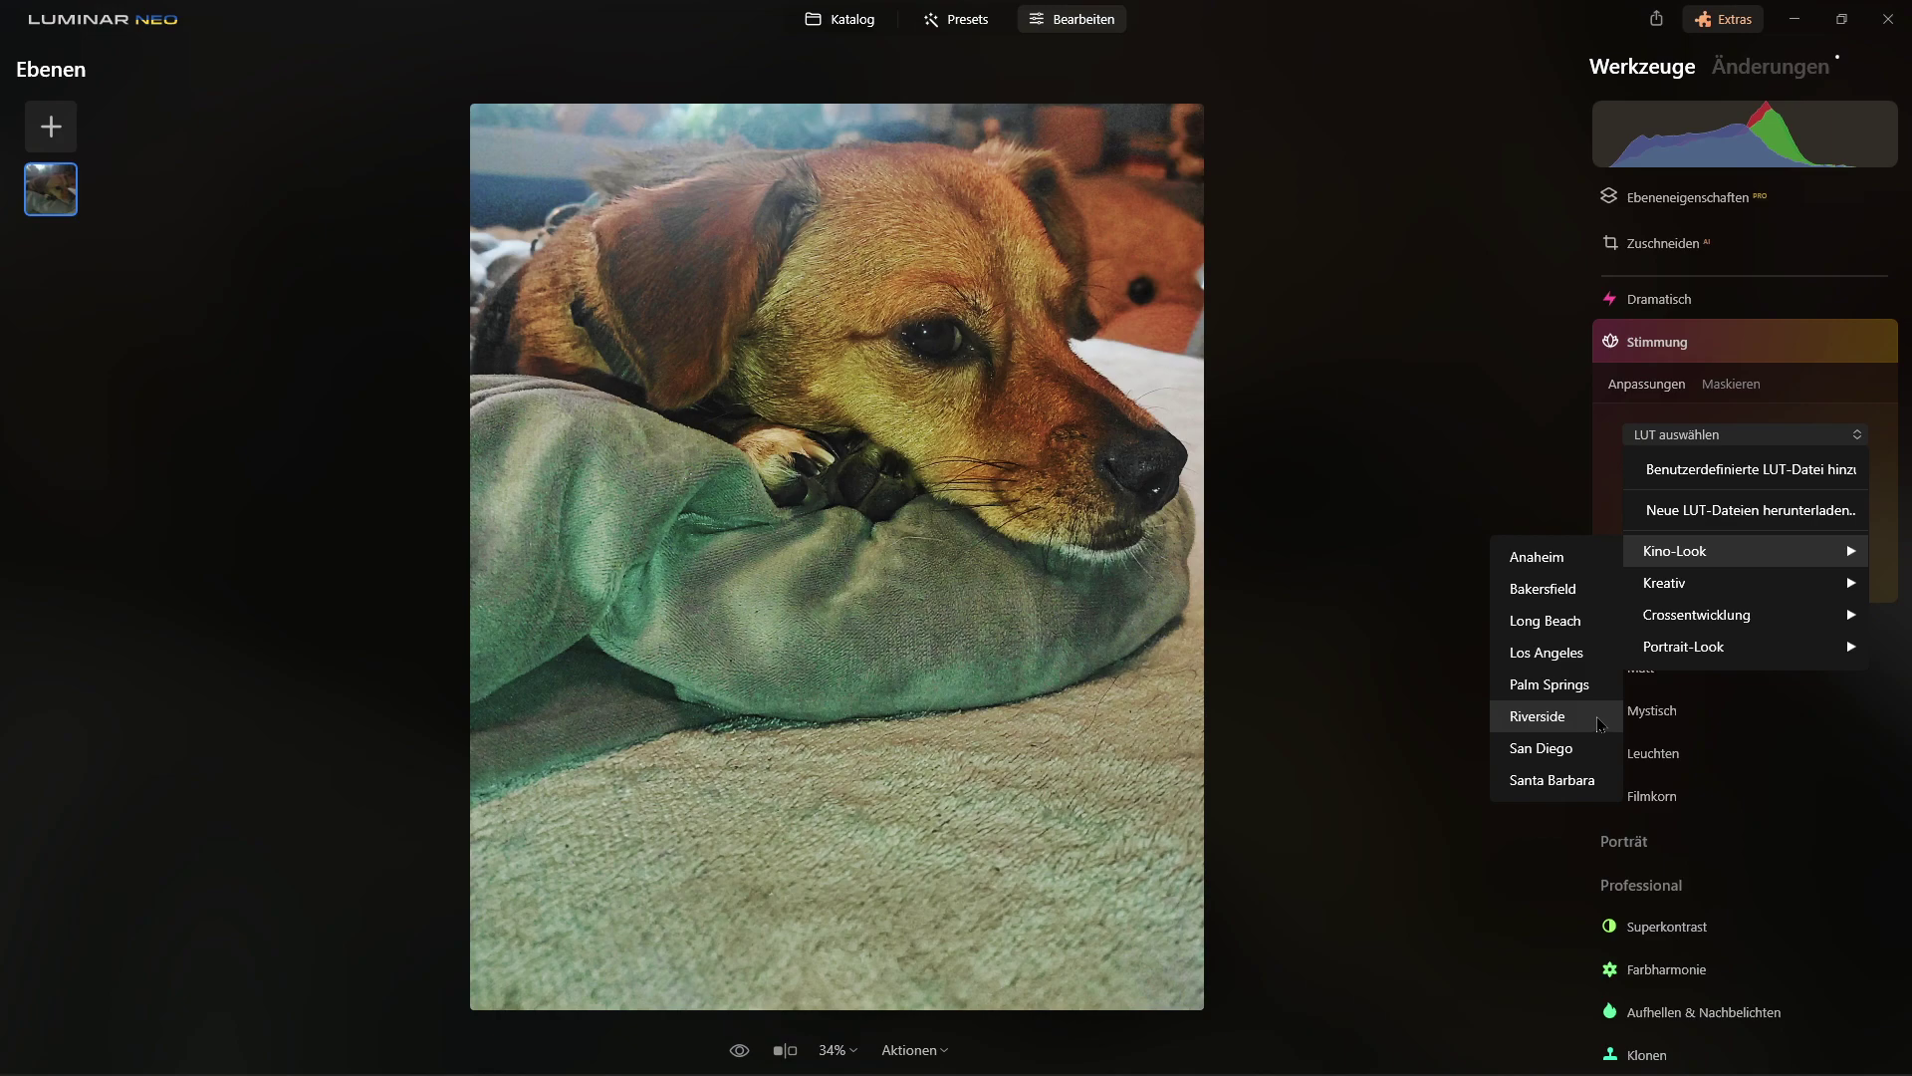
left_click(1600, 718)
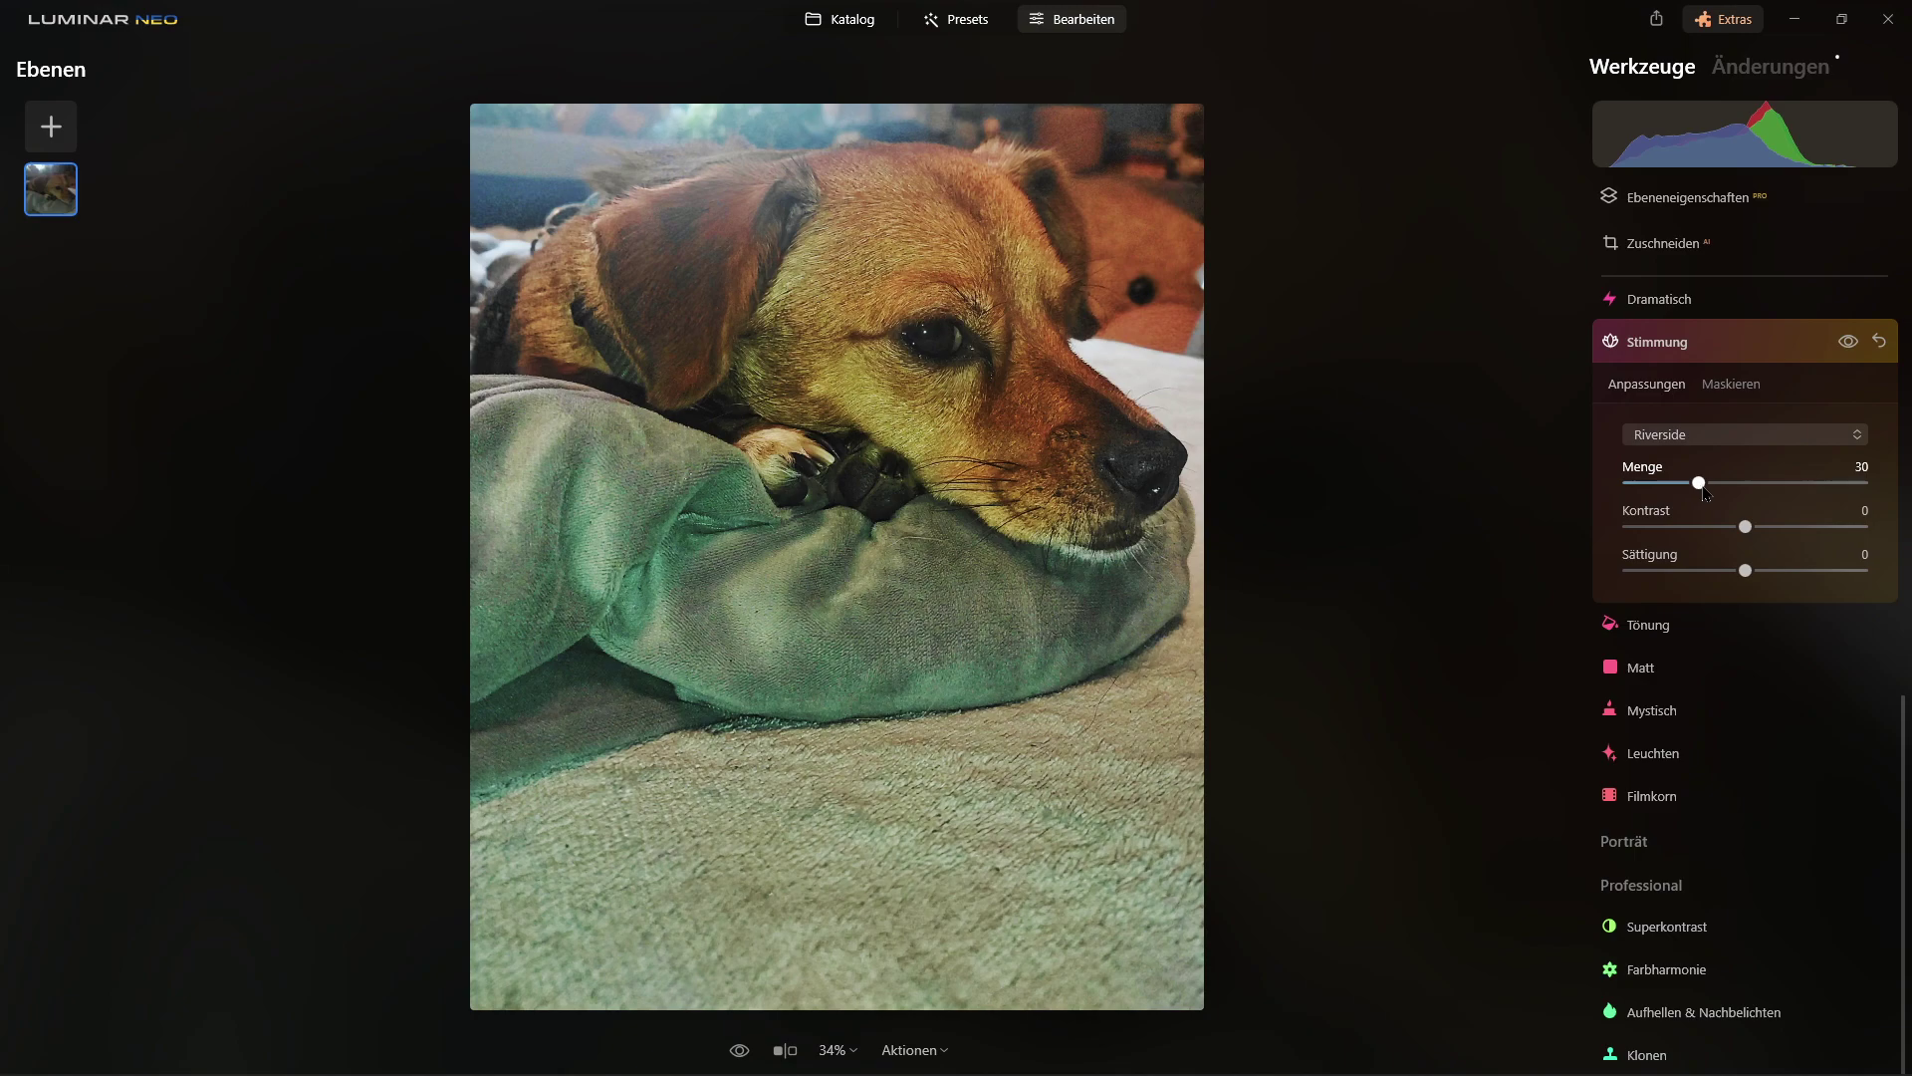
left_click_drag(1703, 490, 1671, 492)
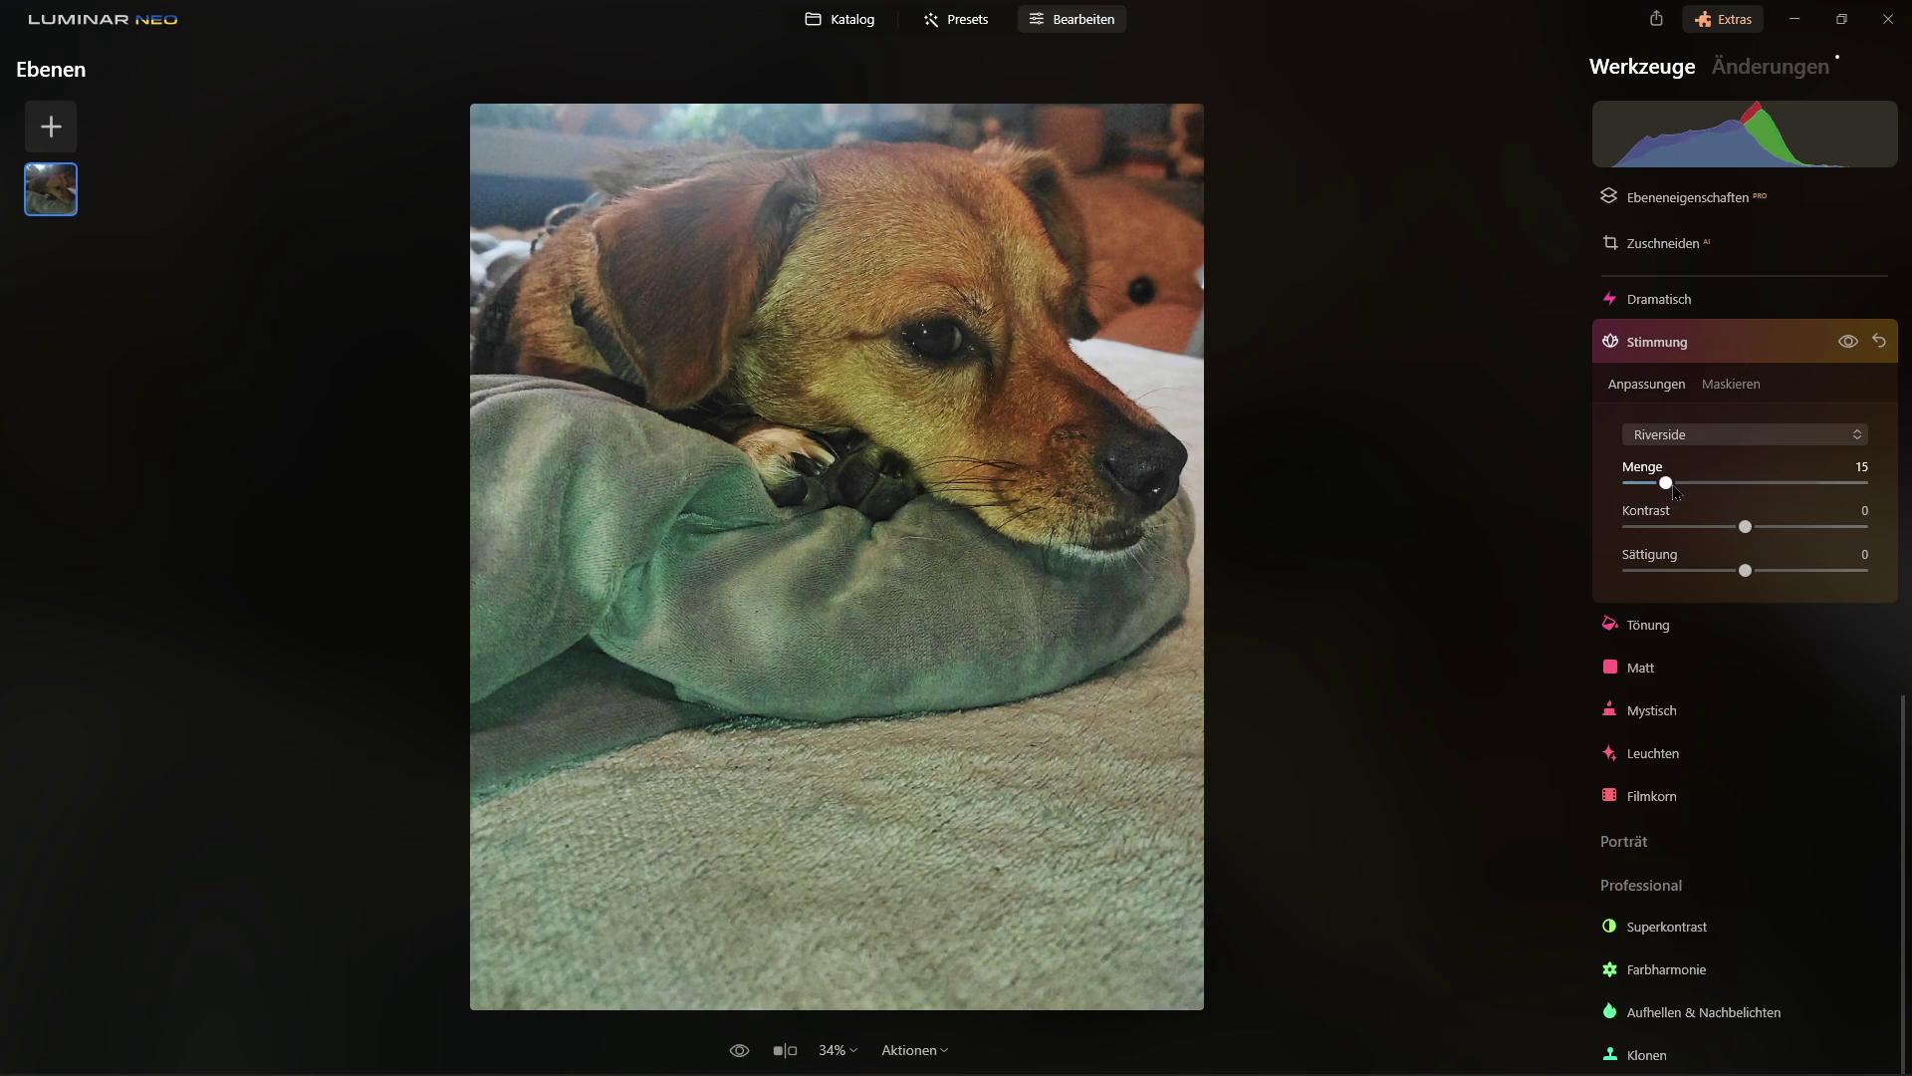
left_click(1844, 350)
left_click(1713, 343)
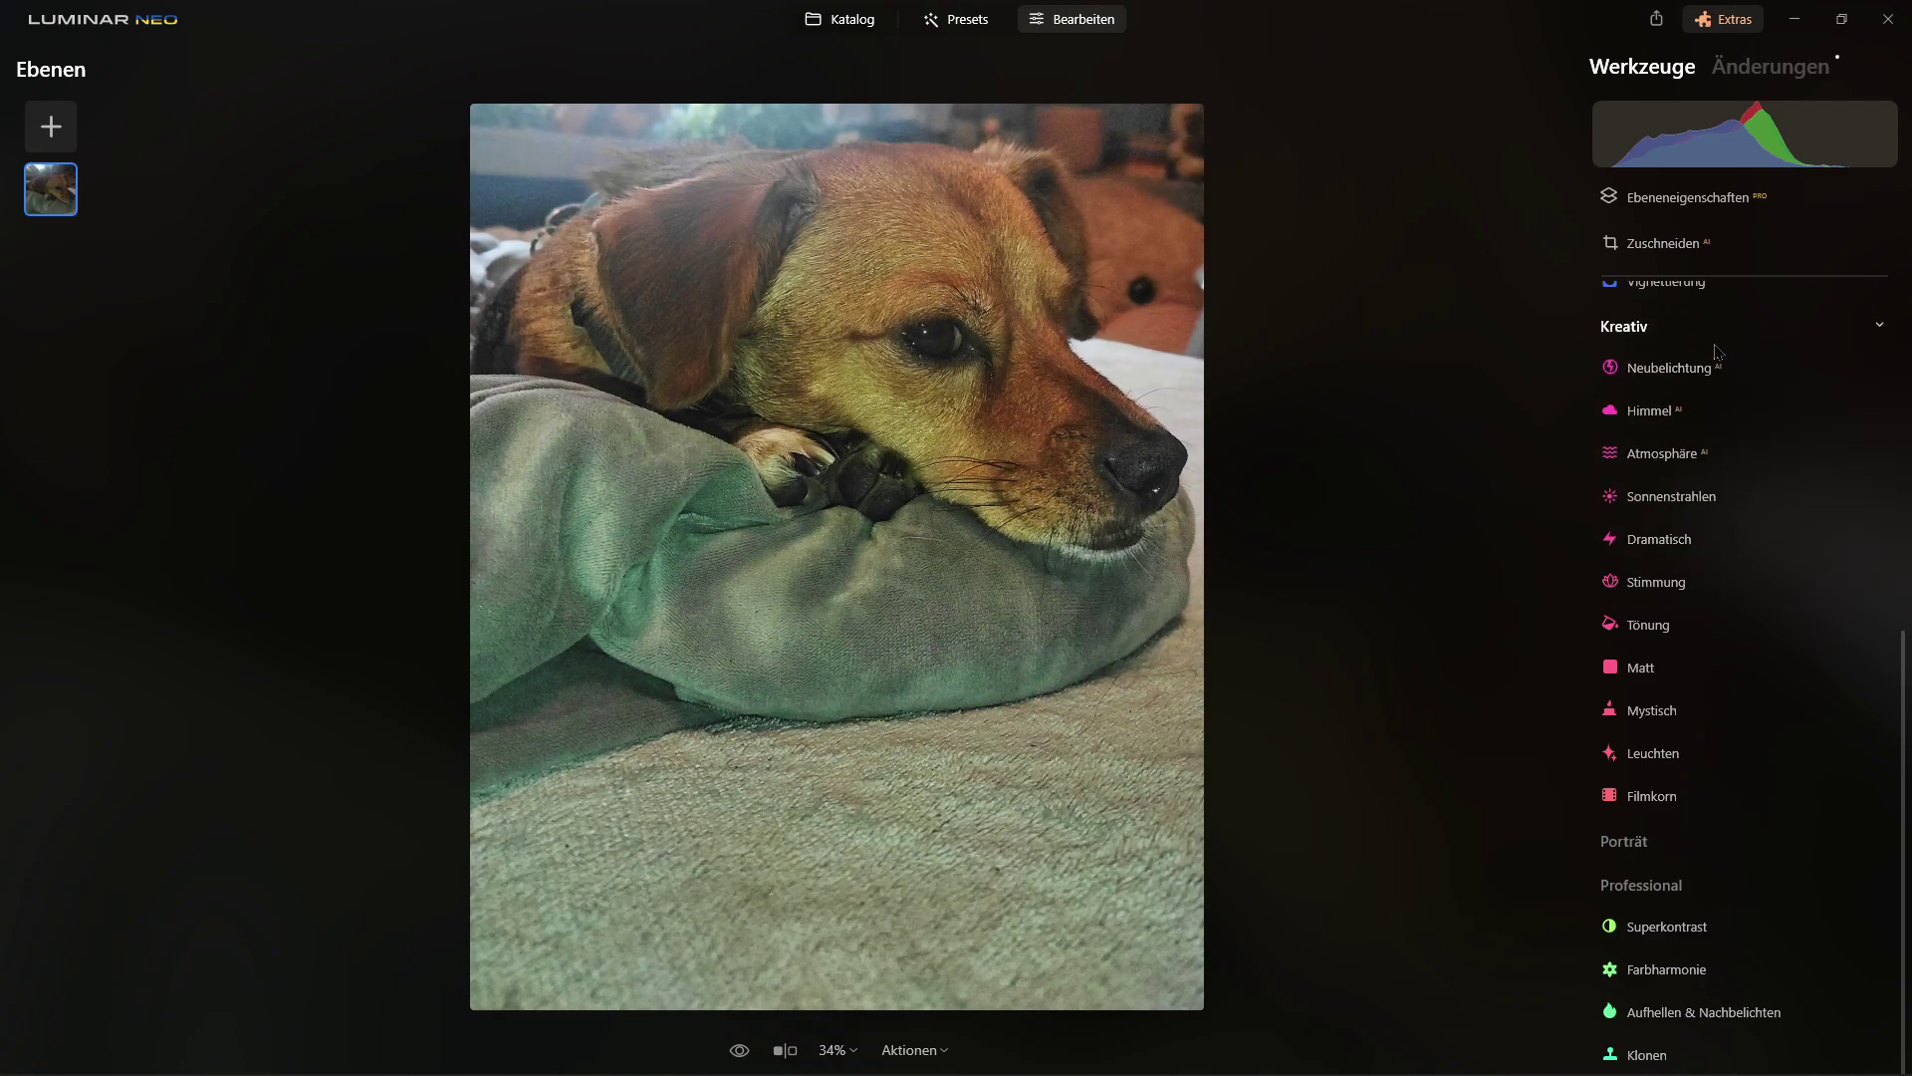
scroll(1706, 569, "up", 5)
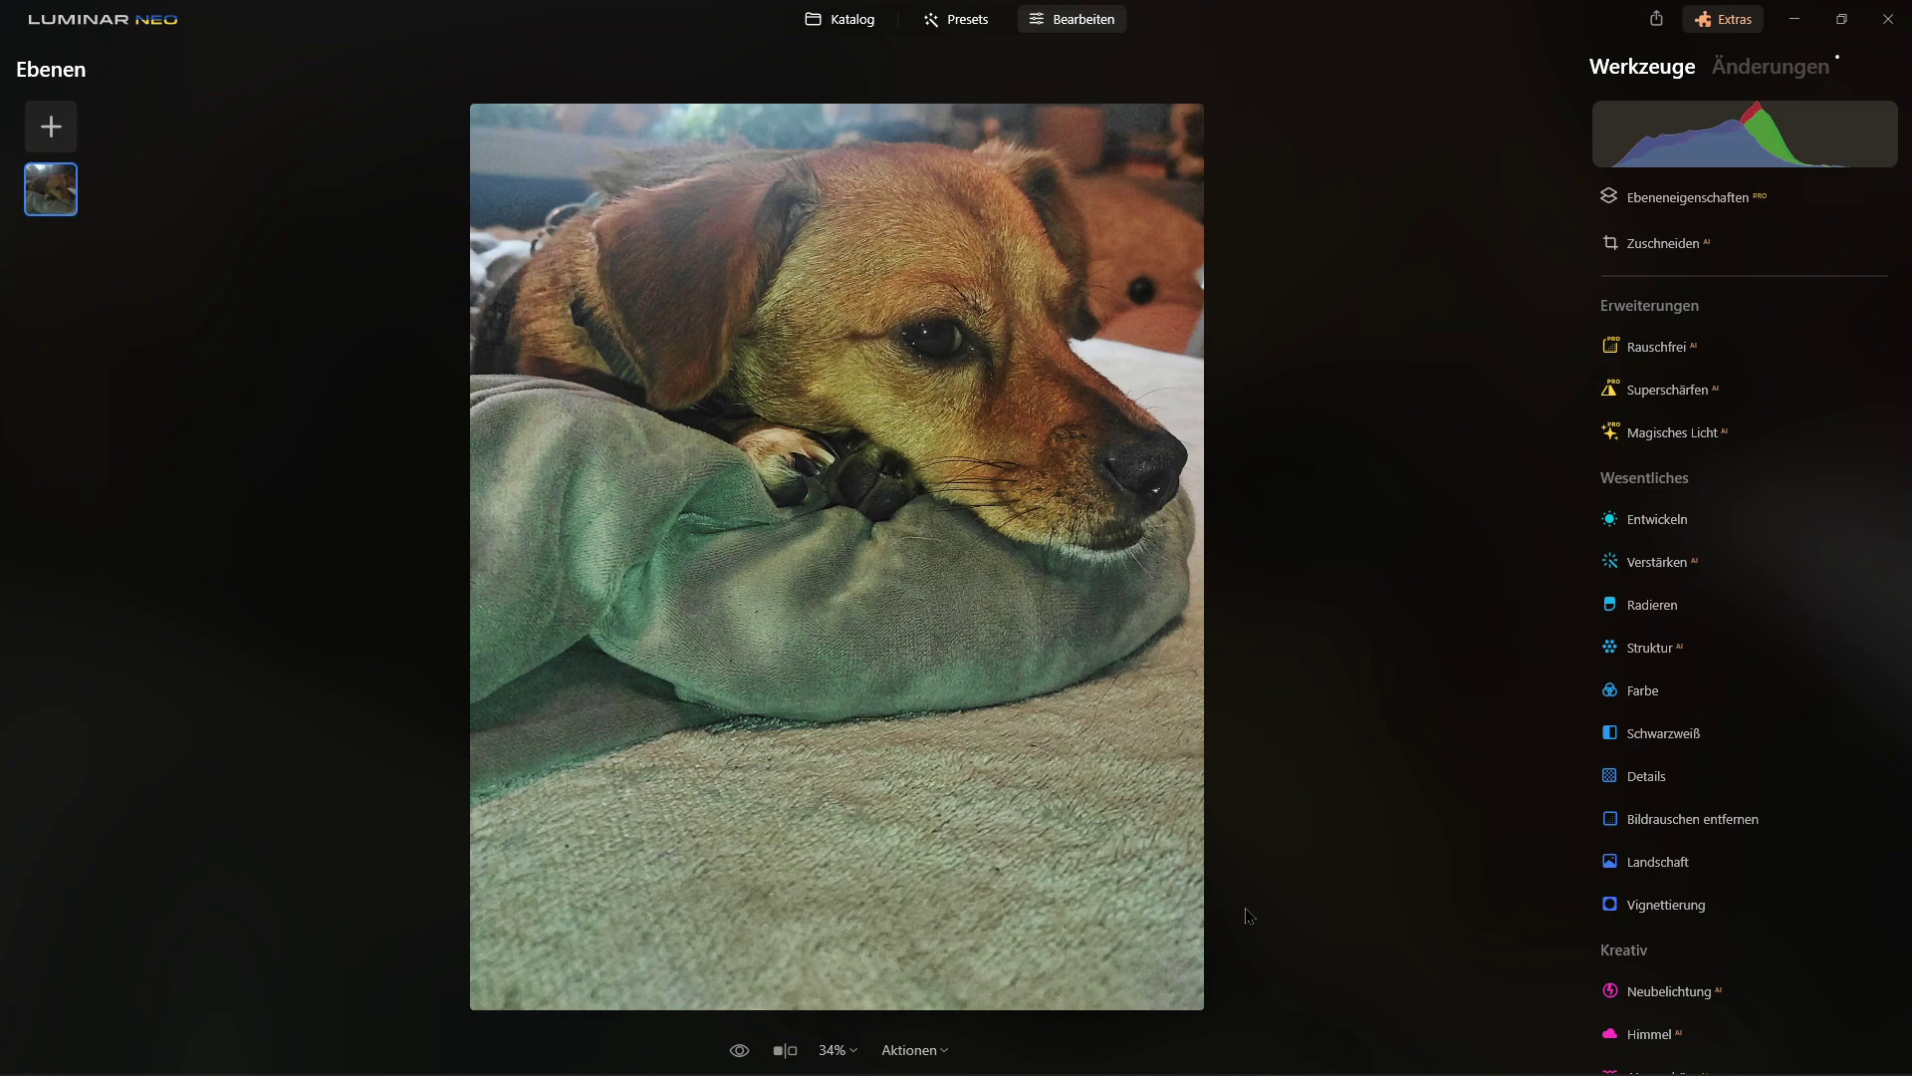
left_click(785, 1050)
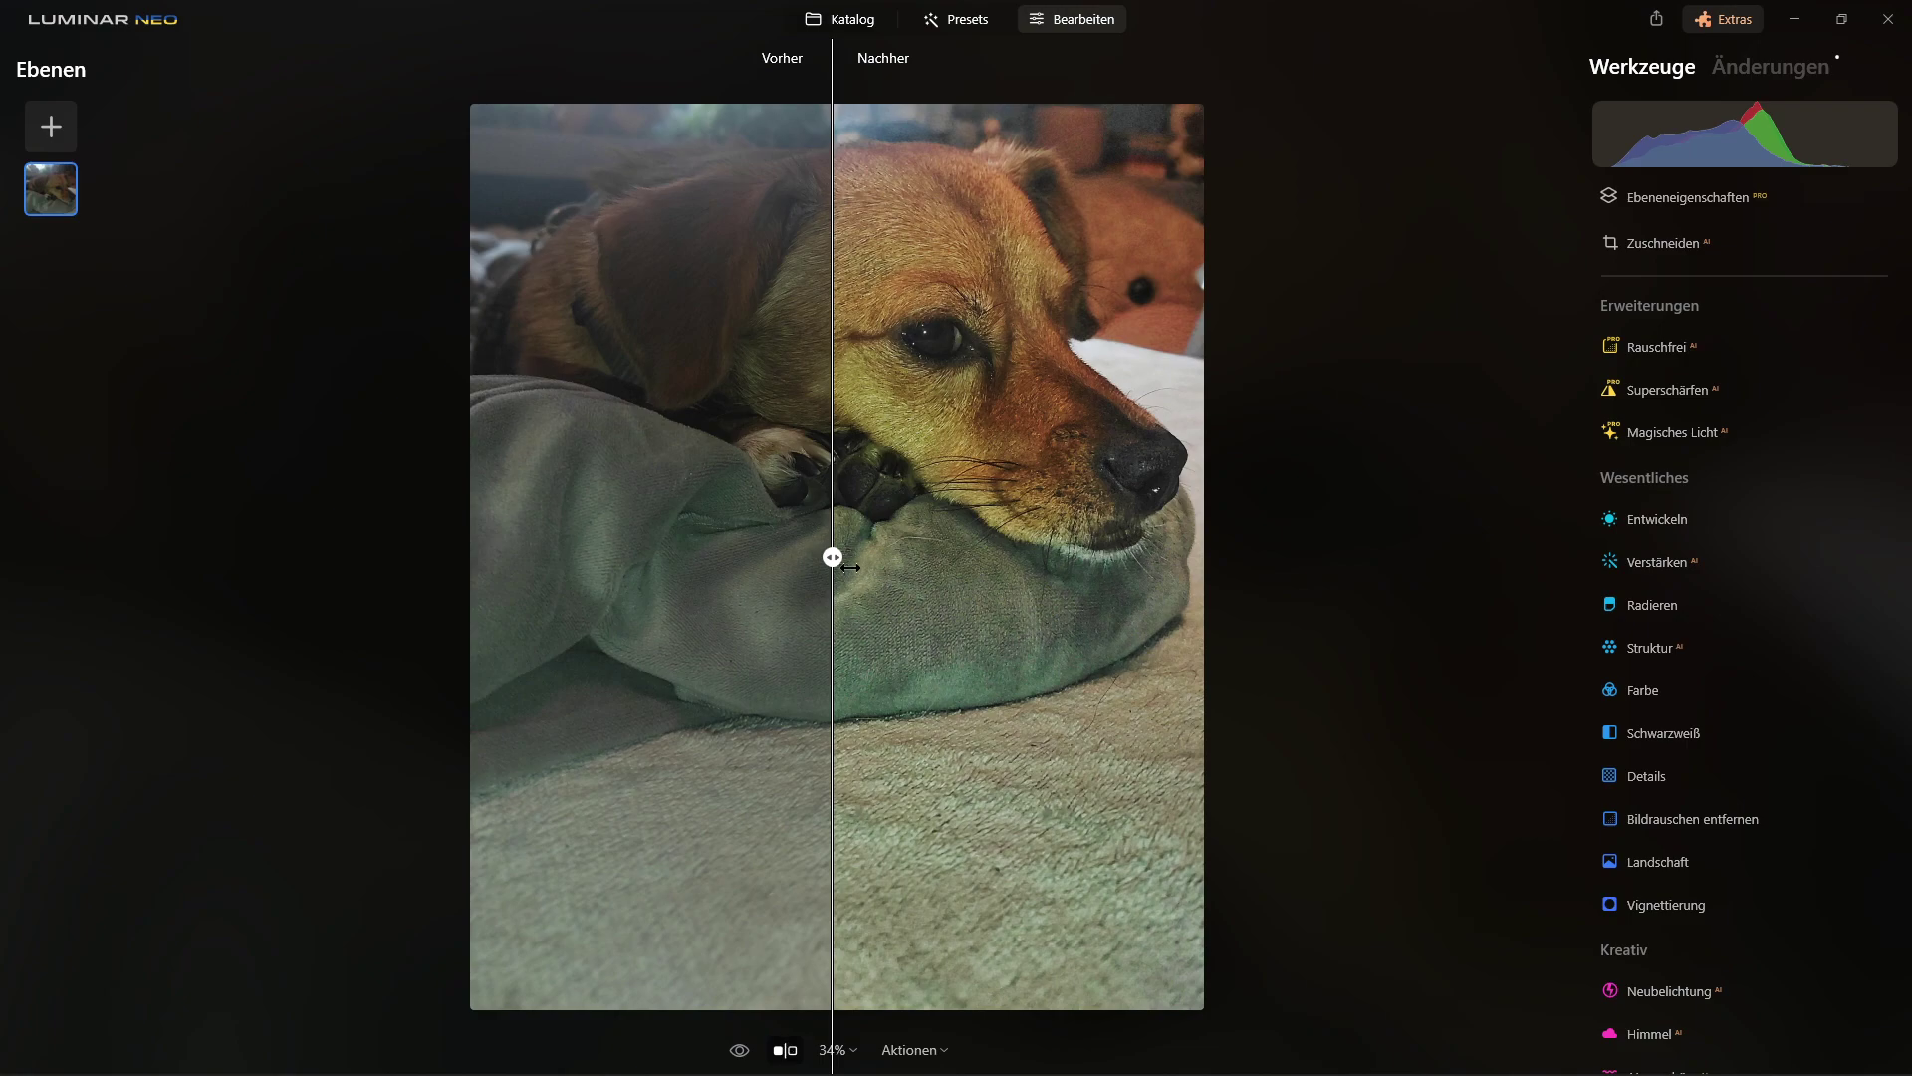
left_click_drag(849, 568, 1140, 604)
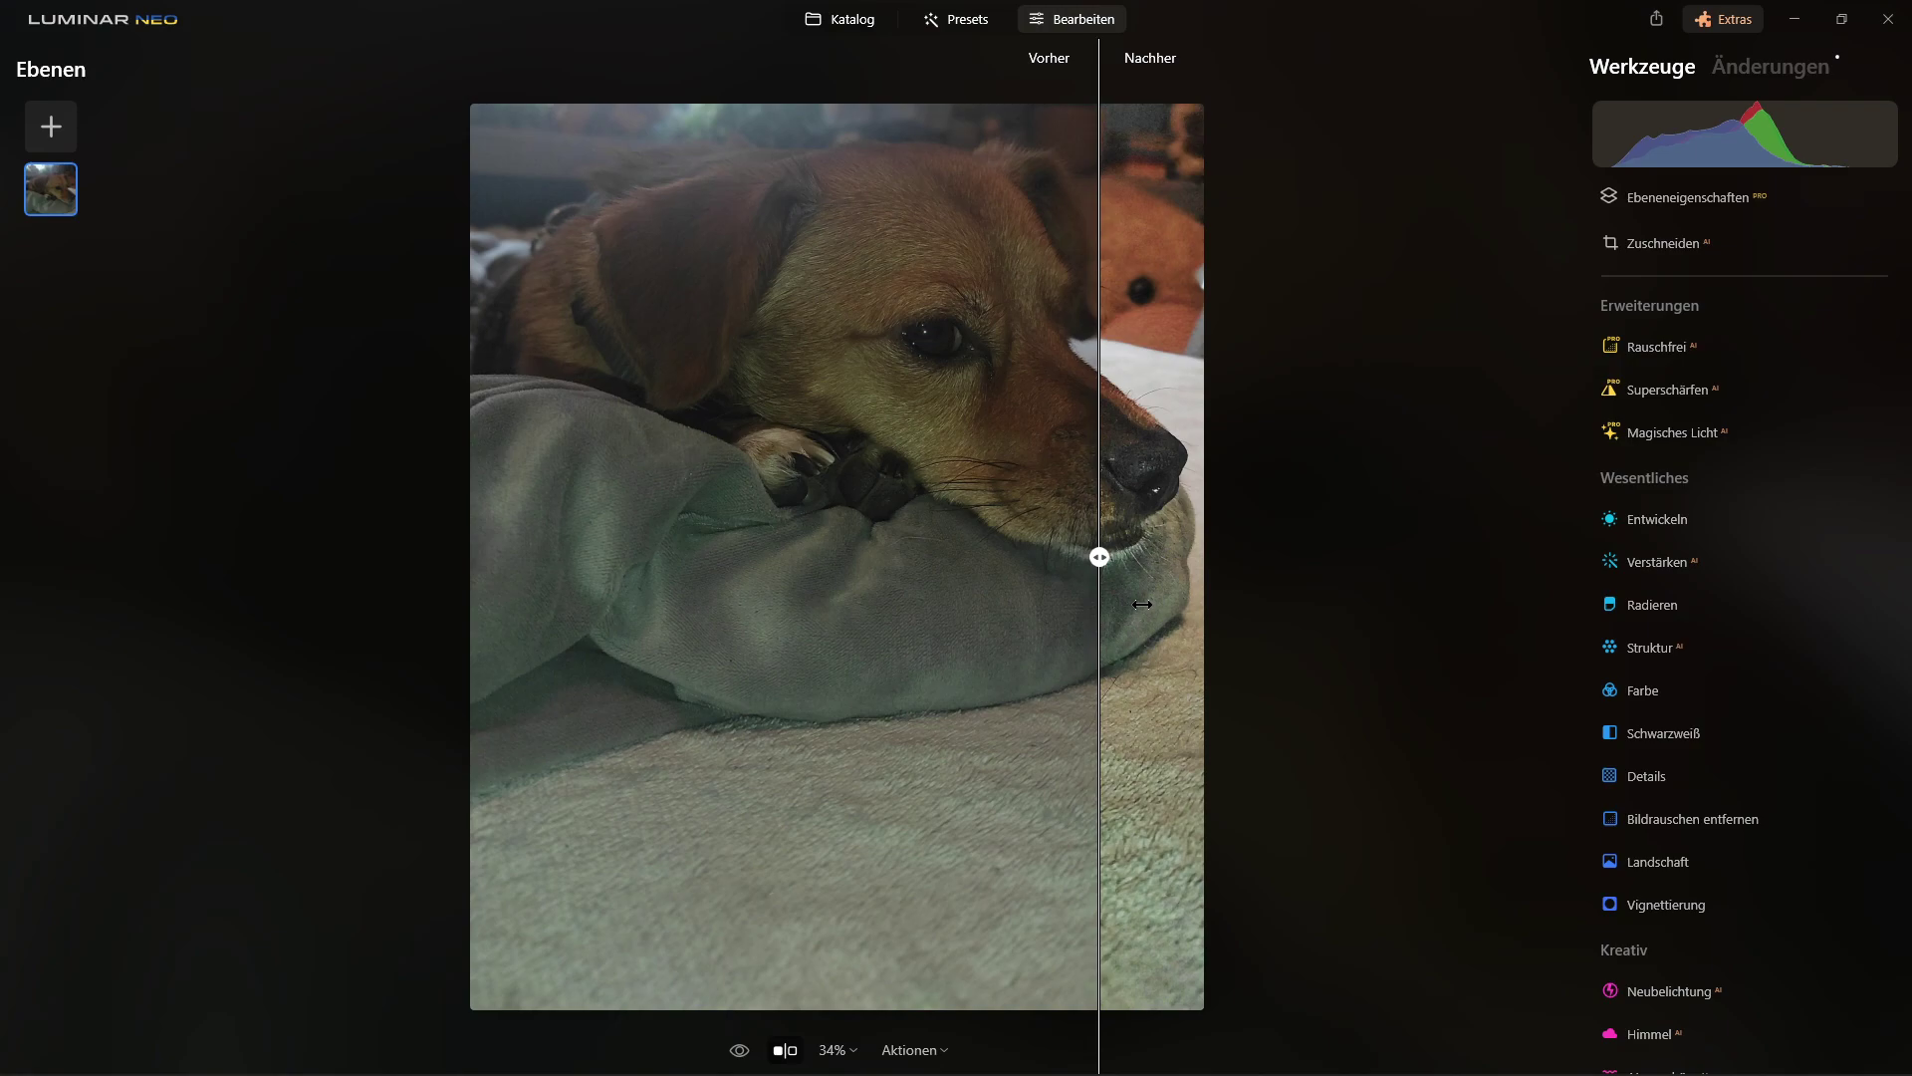
left_click_drag(1142, 604, 574, 606)
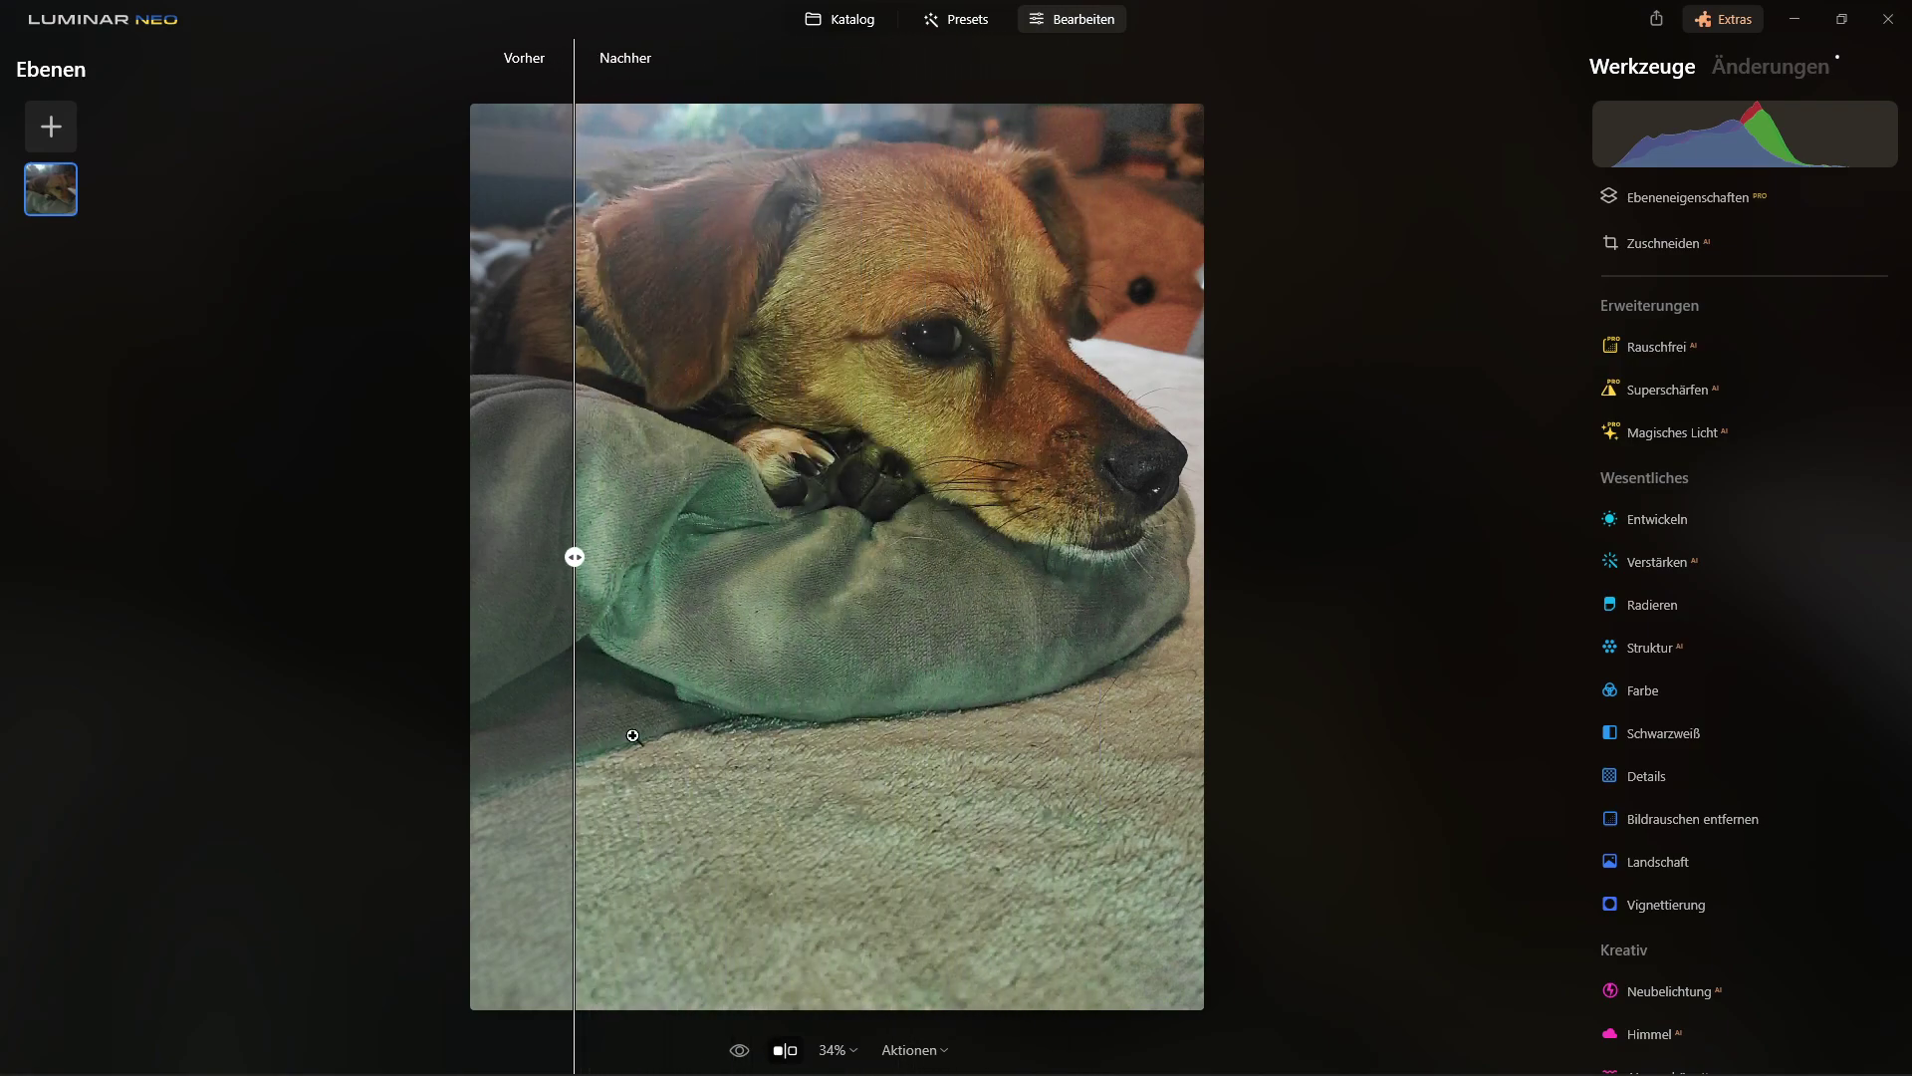
mouse_move(583, 558)
left_mouse_down()
mouse_move(948, 649)
mouse_move(1012, 597)
mouse_move(1126, 674)
mouse_move(592, 678)
mouse_move(1013, 726)
mouse_move(581, 747)
mouse_move(1120, 762)
mouse_move(864, 771)
left_mouse_up()
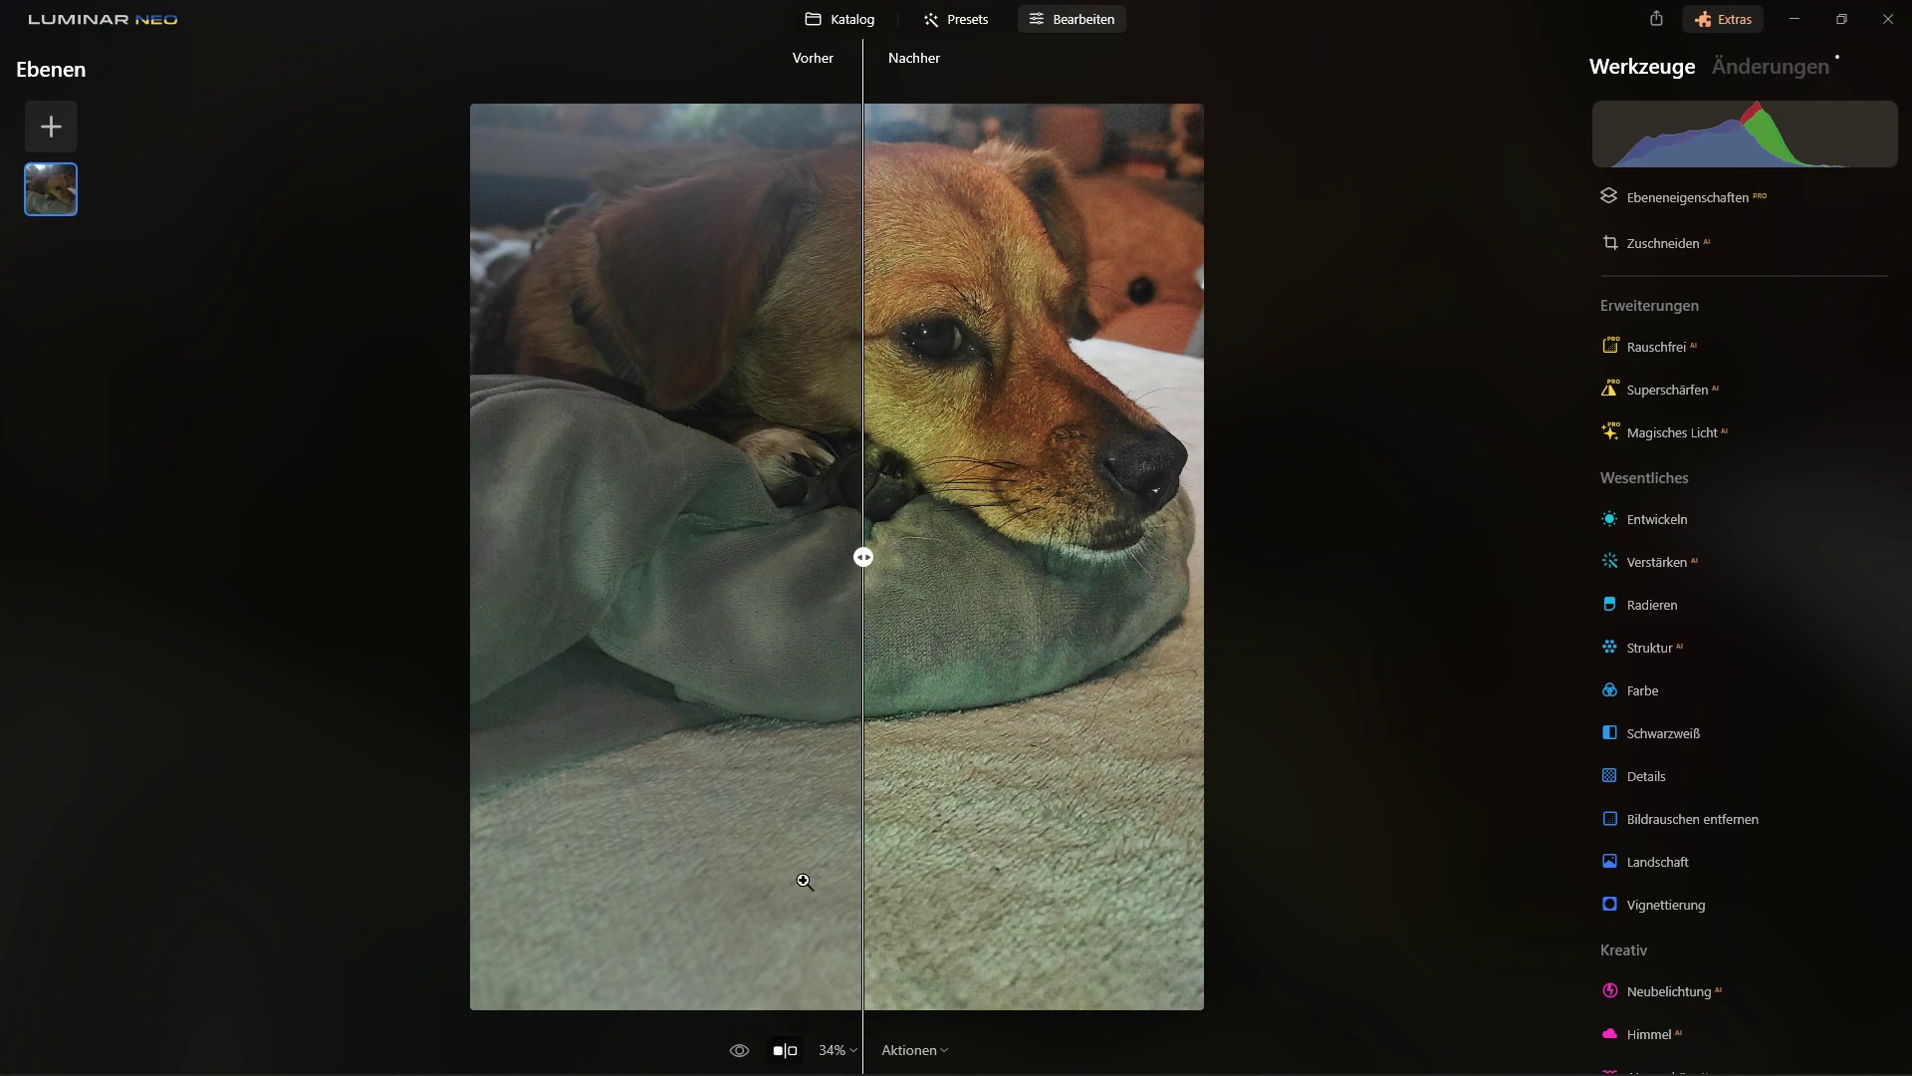
left_click(783, 1054)
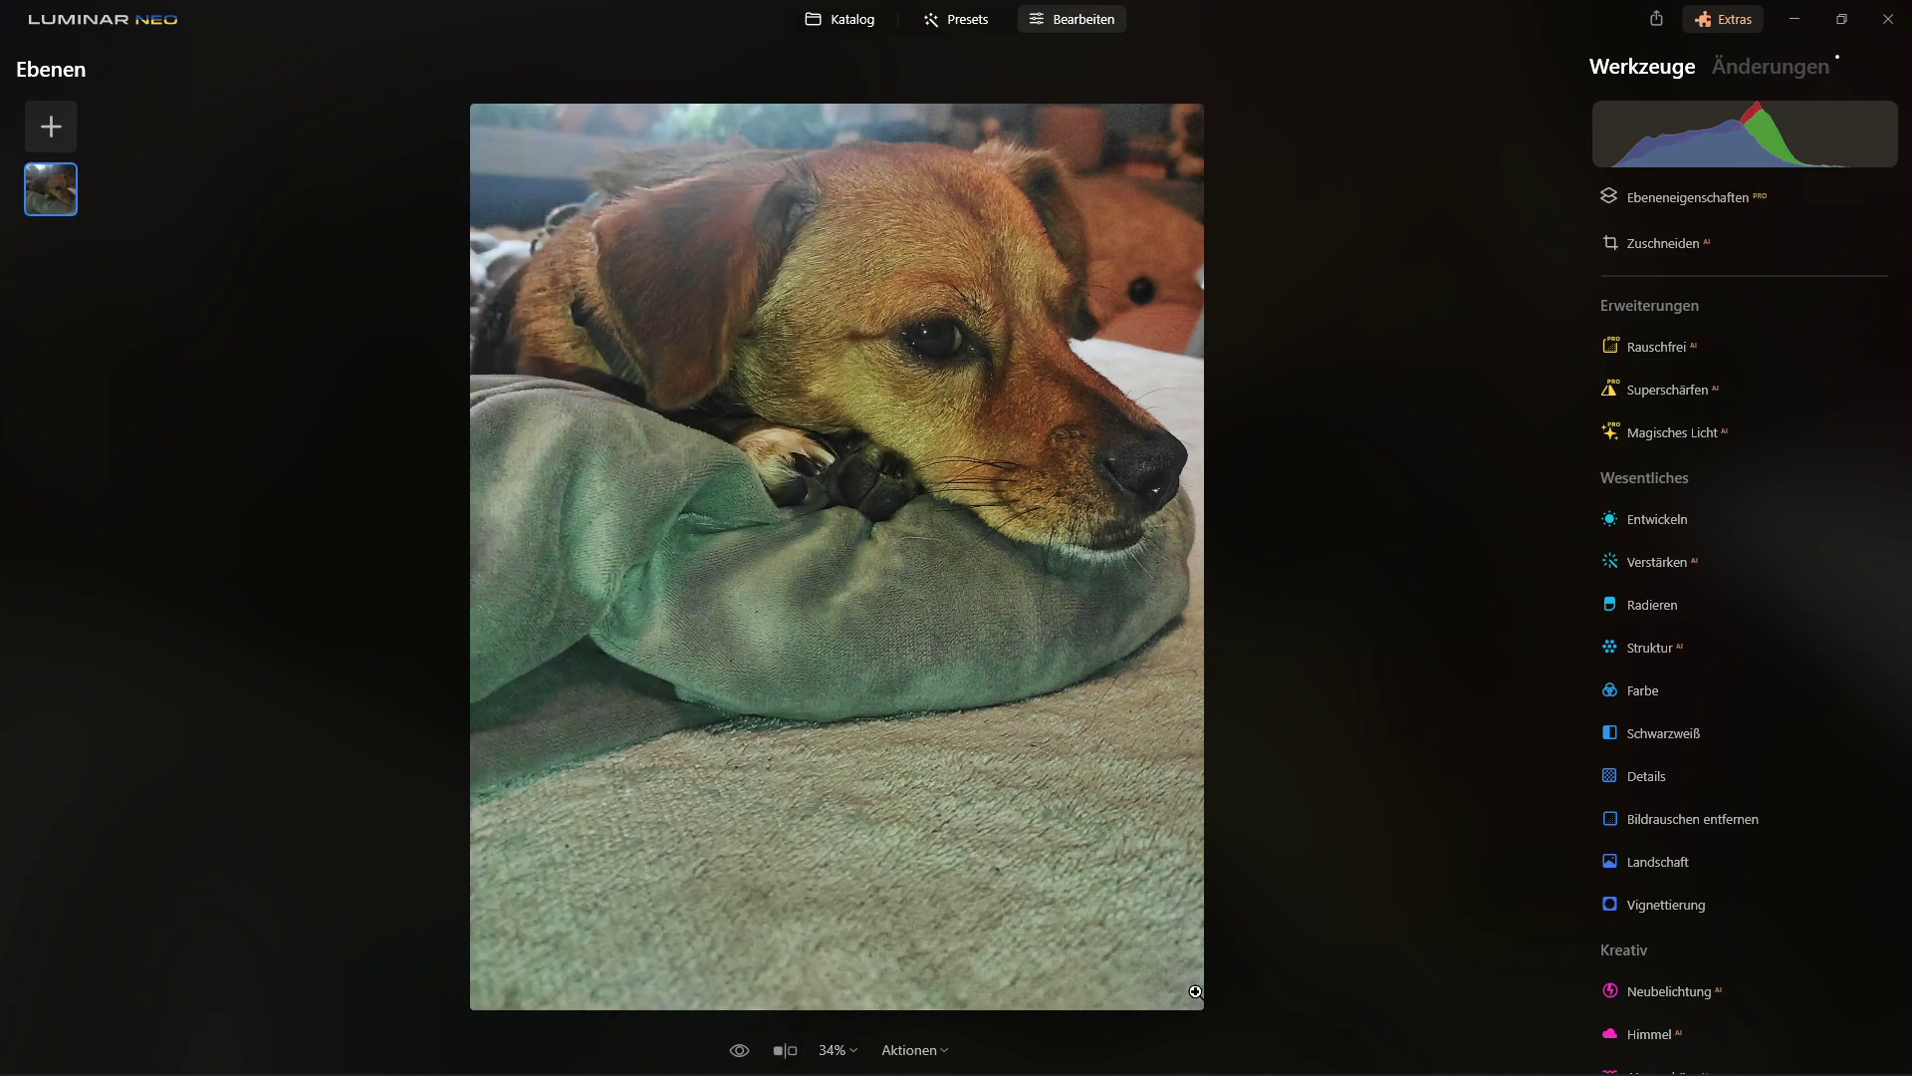